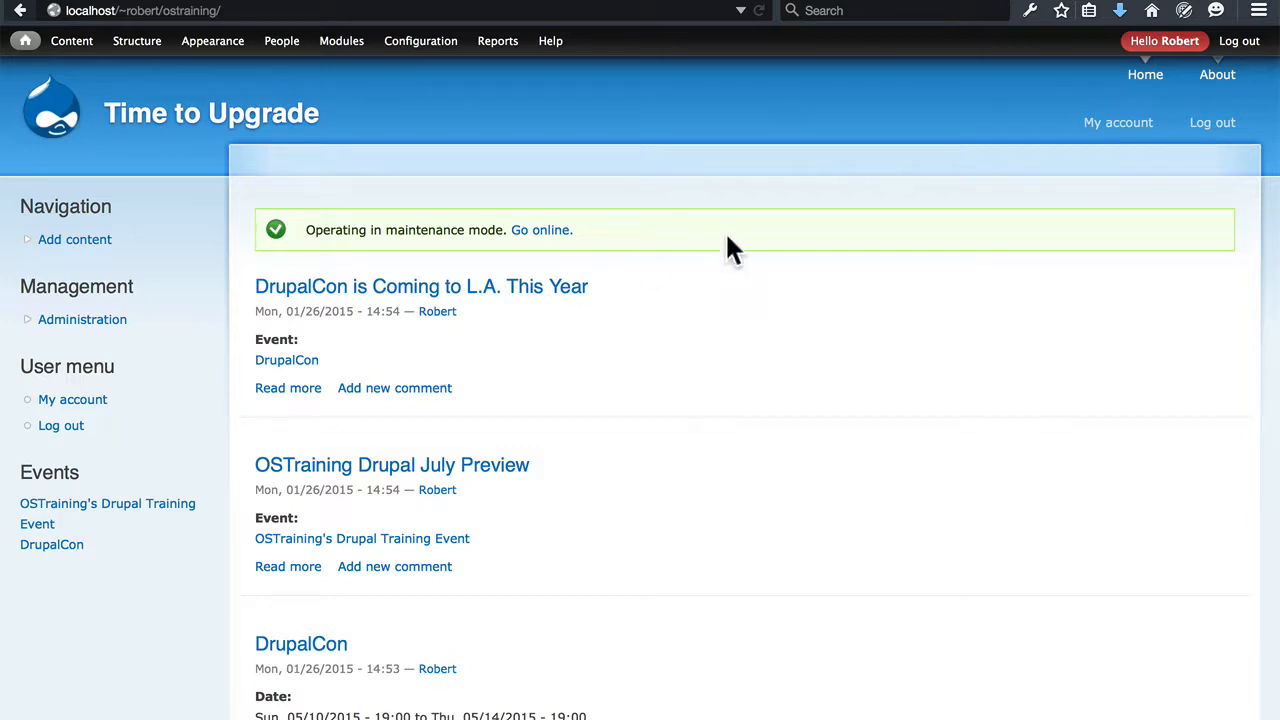
View the site's About page and return to the home page
left_click(1218, 80)
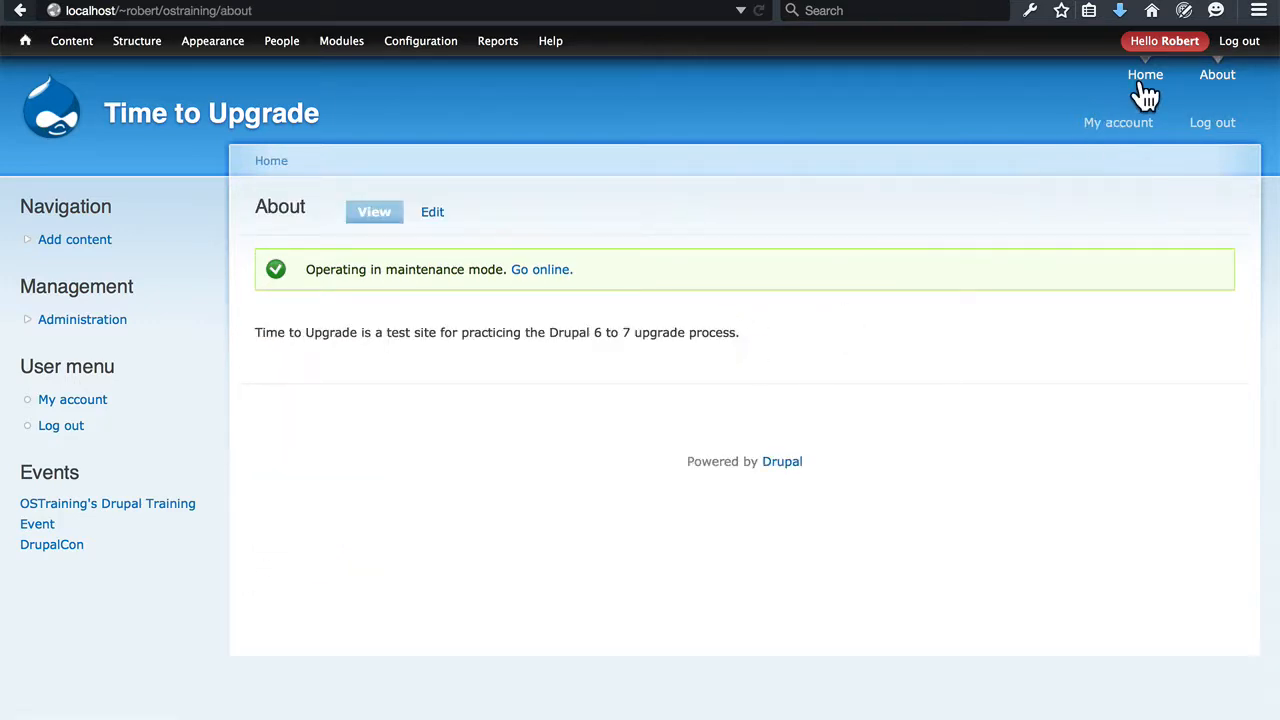
left_click(1148, 86)
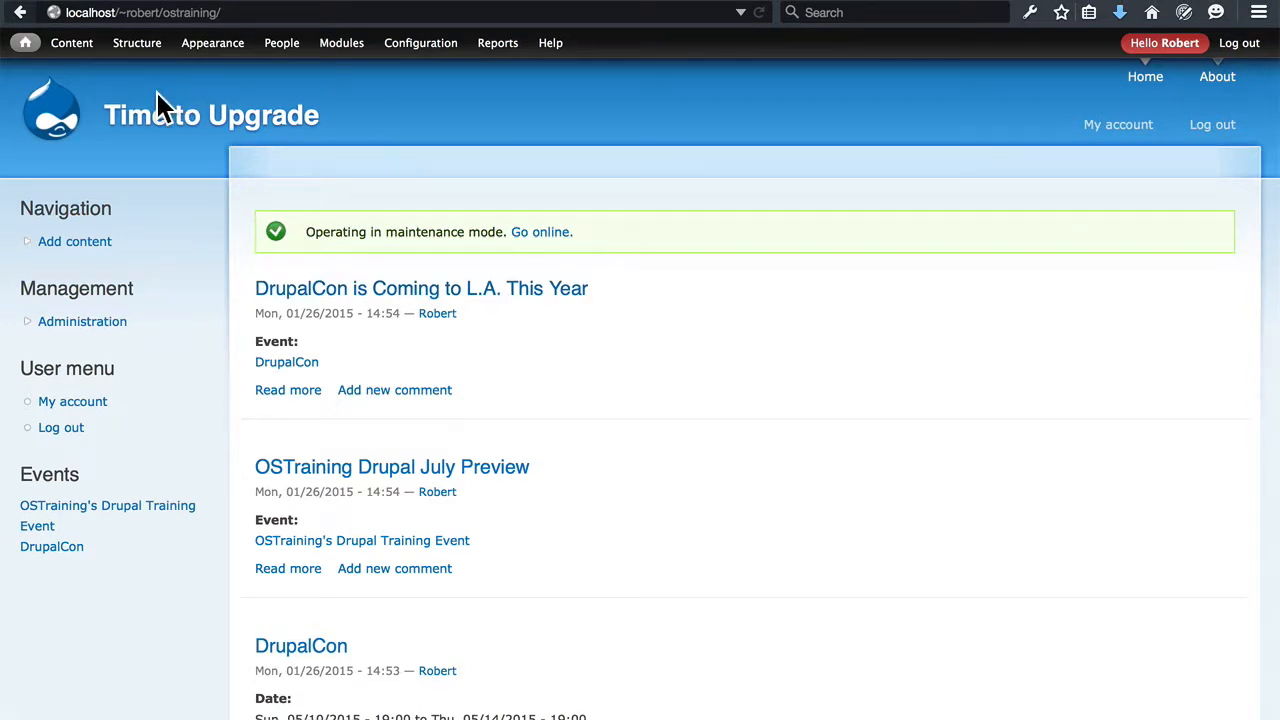
Open the Patterns page for URL aliases in the Search and metadata configuration
mouse_move(431, 47)
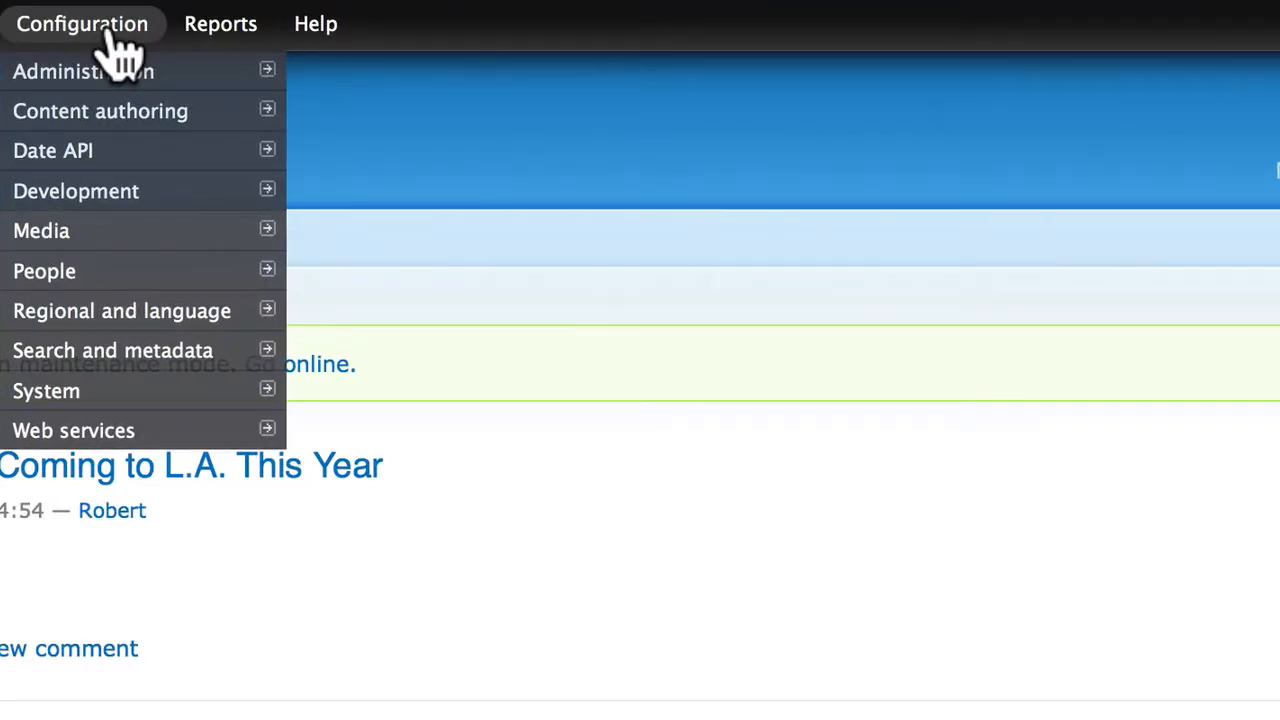
mouse_move(100, 352)
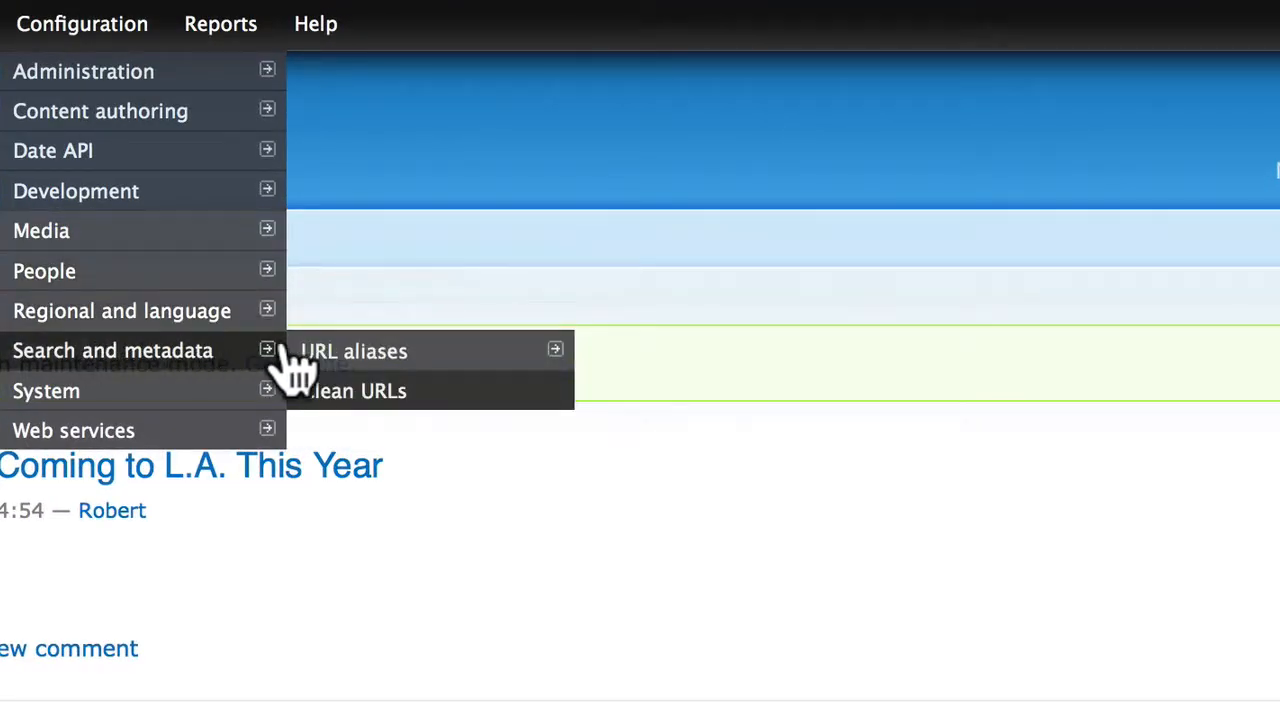
mouse_move(338, 365)
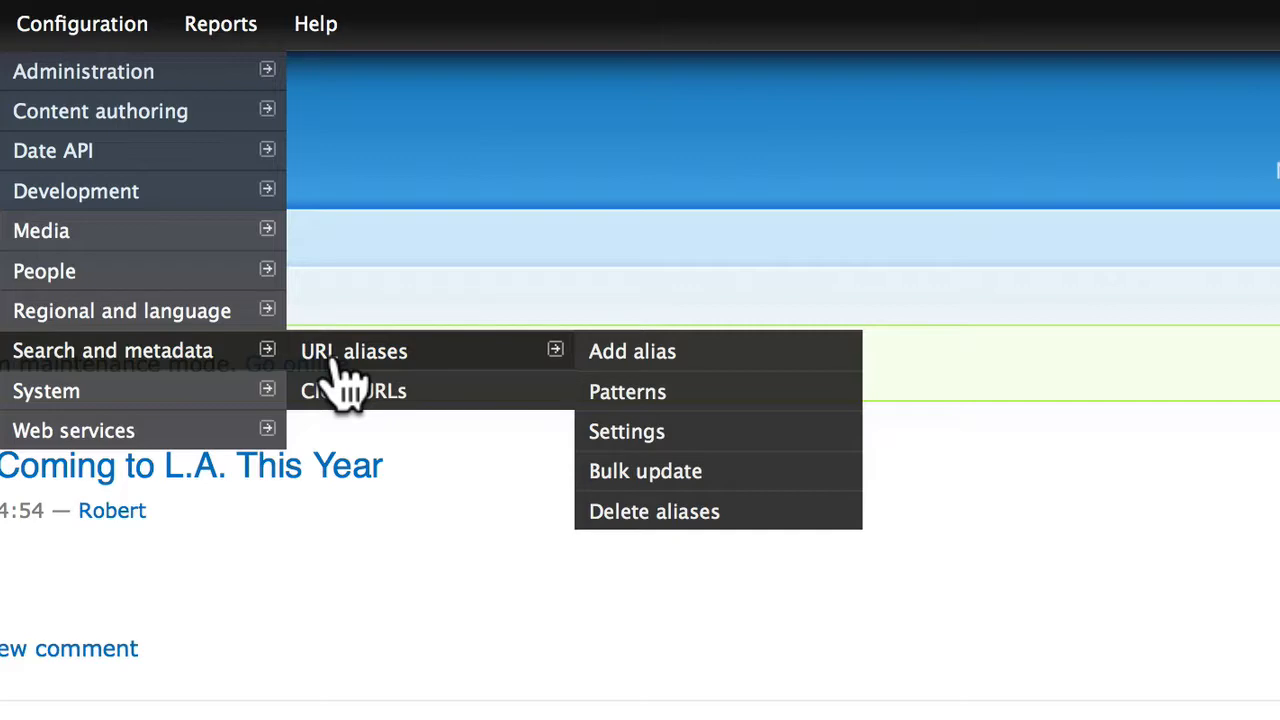
left_click(632, 395)
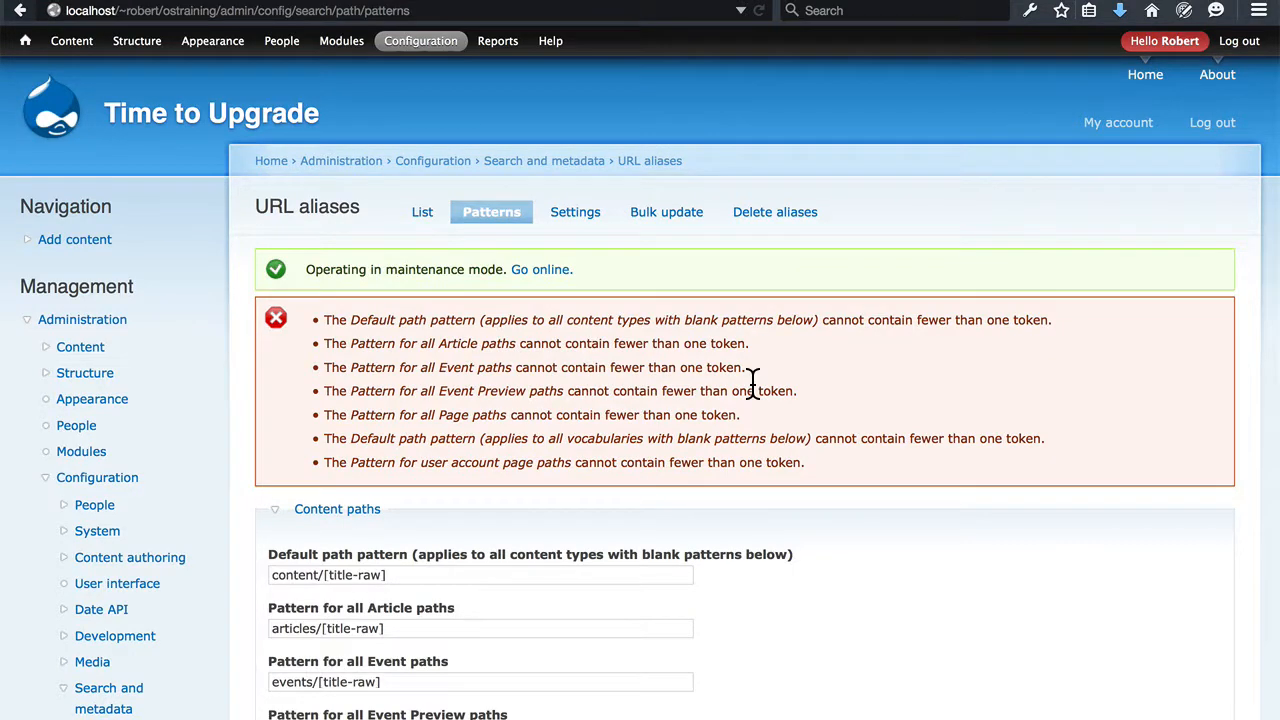
Review the token error messages against the content path patterns, examining the title-raw token in the Article pattern
scroll(752, 383, "down", 5)
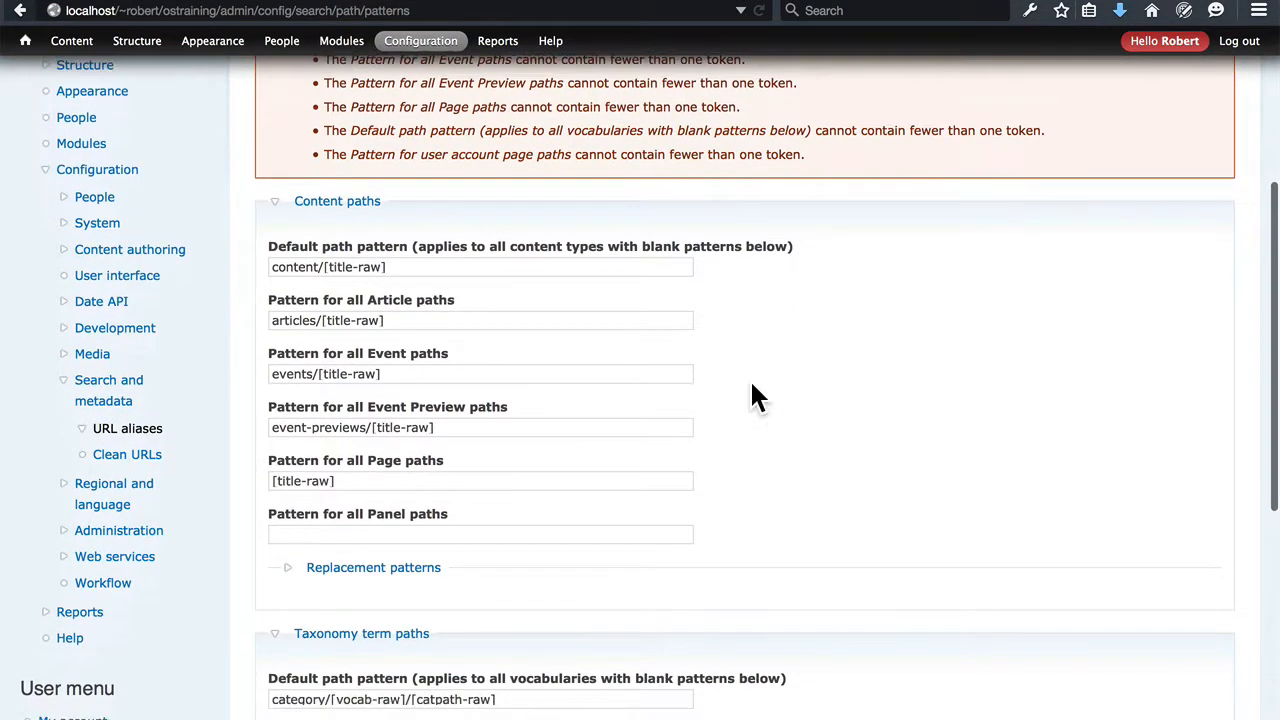
scroll(418, 281, "up", 1)
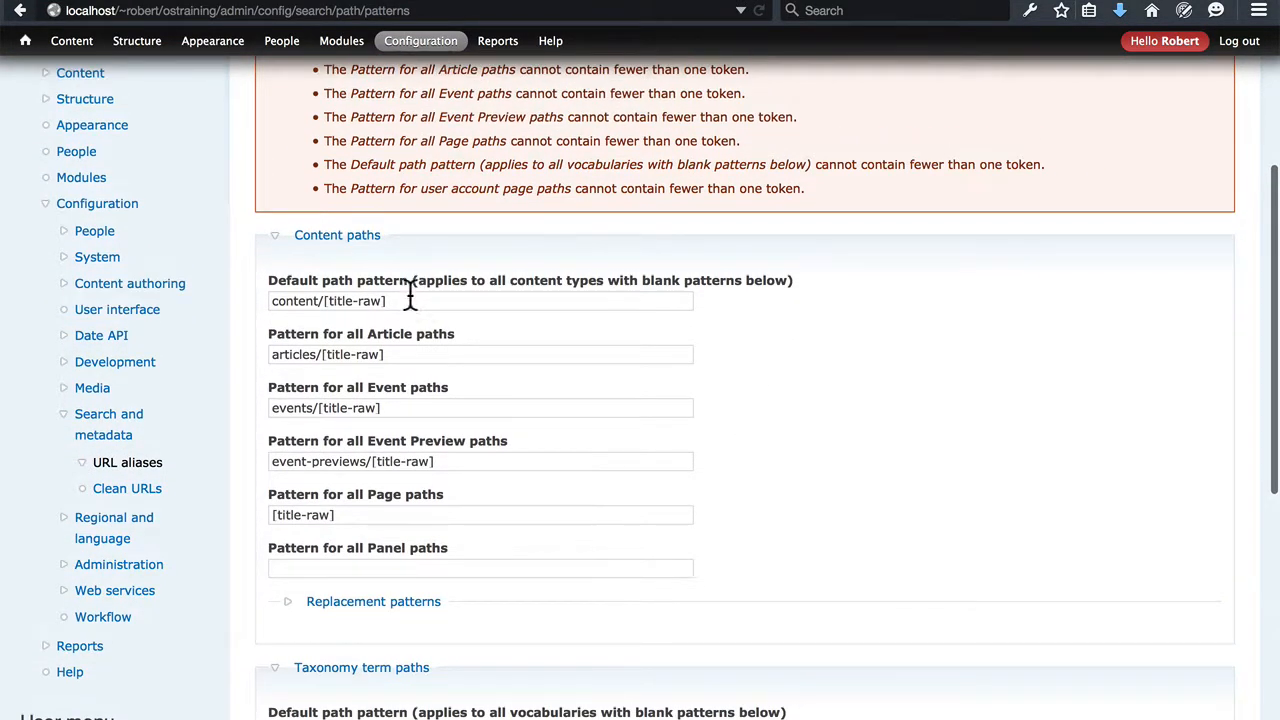
scroll(417, 371, "up", 1)
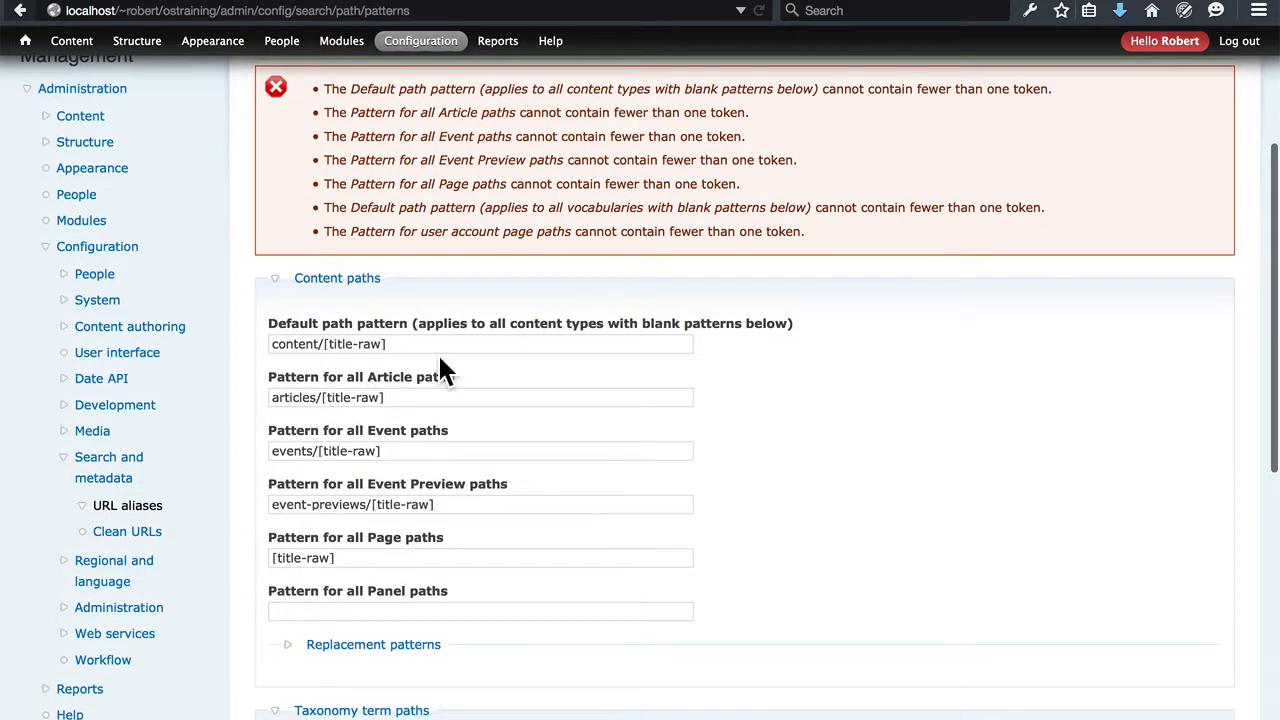
scroll(440, 370, "up", 1)
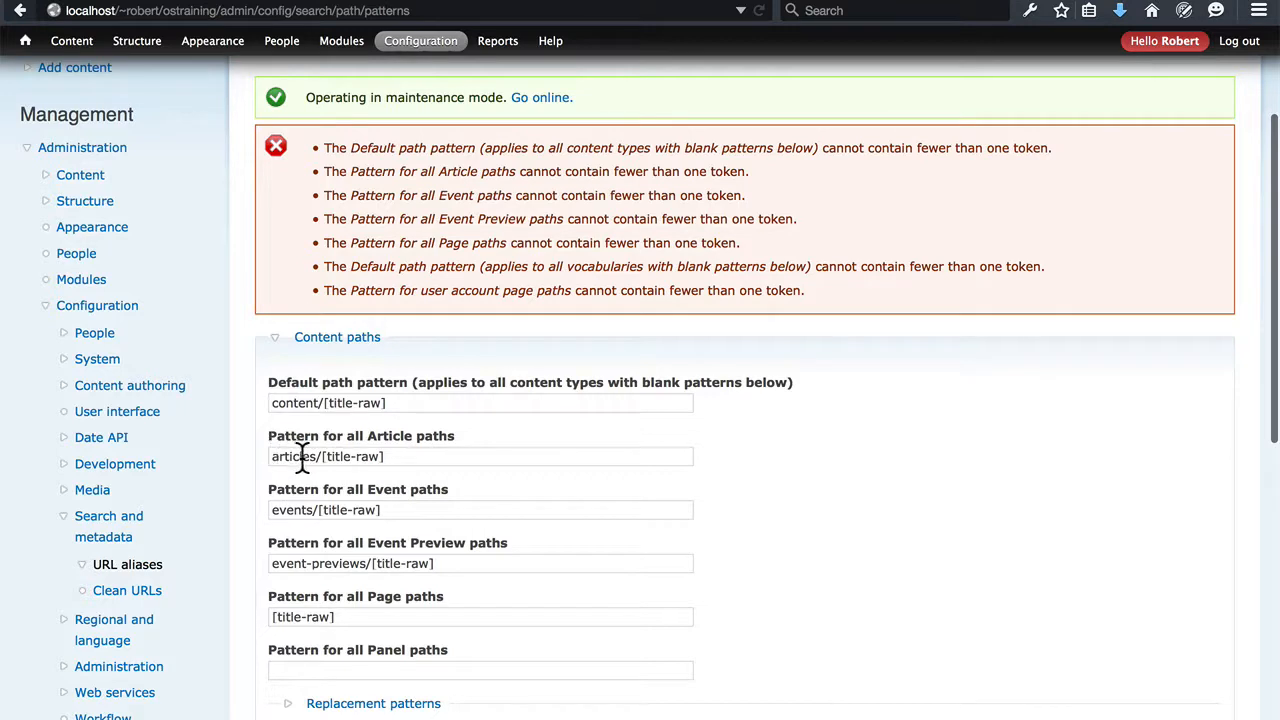
scroll(480, 476, "up", 2)
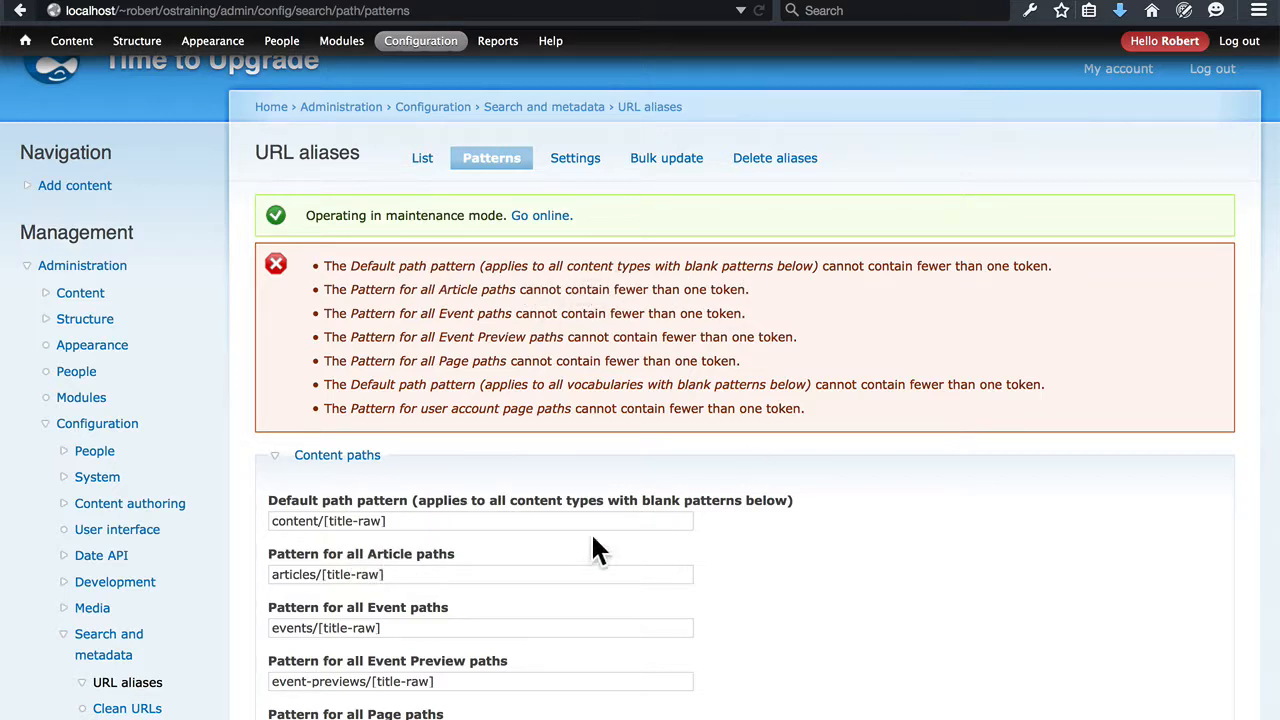
left_click_drag(389, 577, 321, 577)
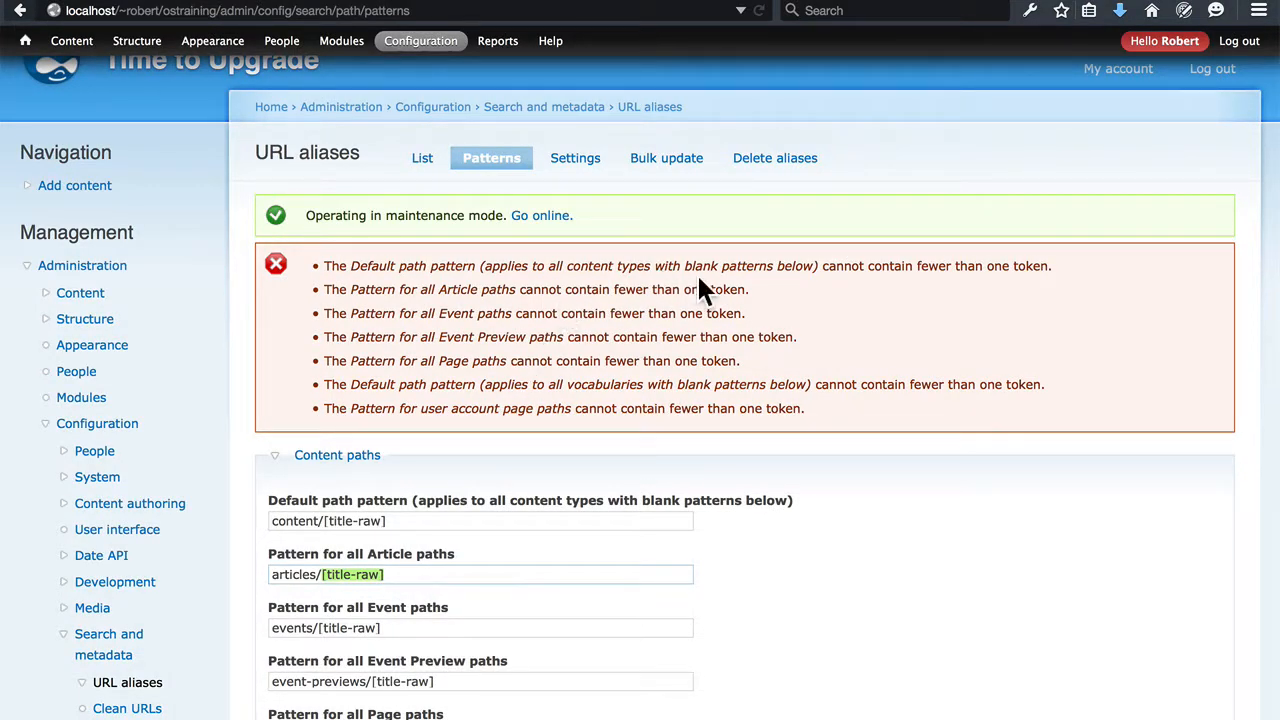
left_click(408, 574)
left_click_drag(408, 574, 316, 574)
left_click(401, 574)
scroll(448, 548, "down", 5)
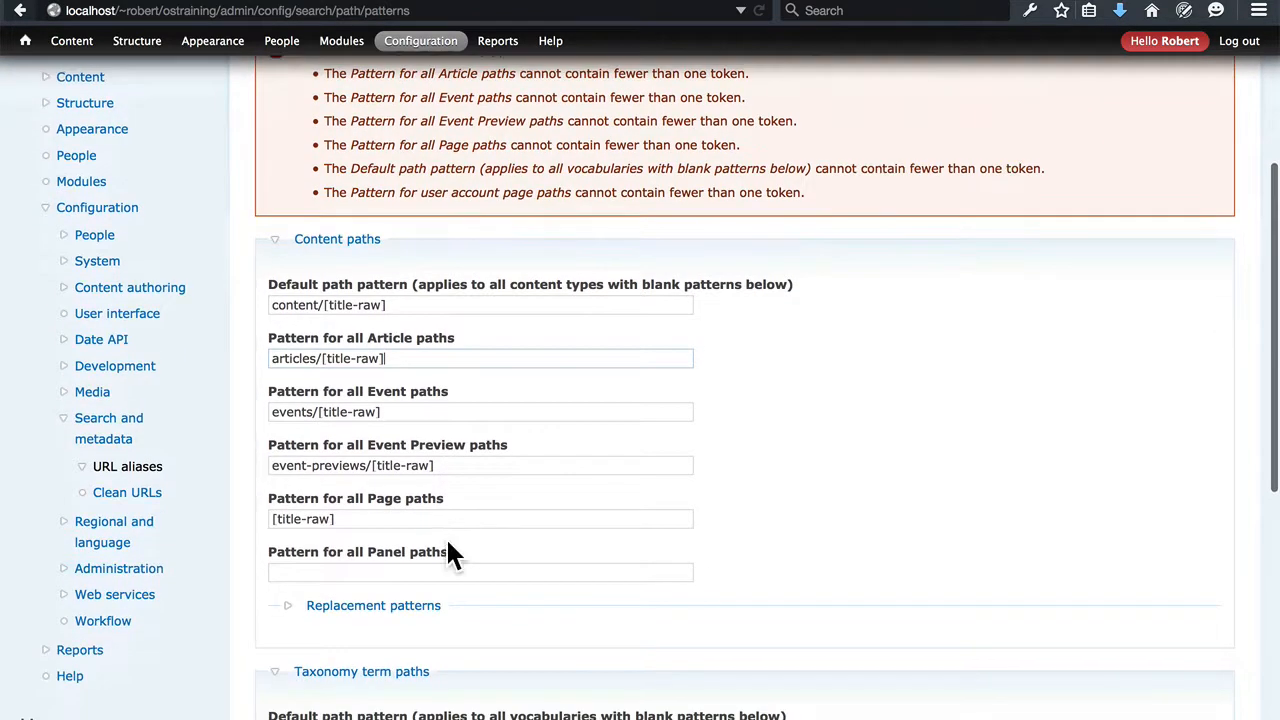
Expand the content paths' replacement patterns and the Nodes tokens to look up the node title token
left_click(403, 607)
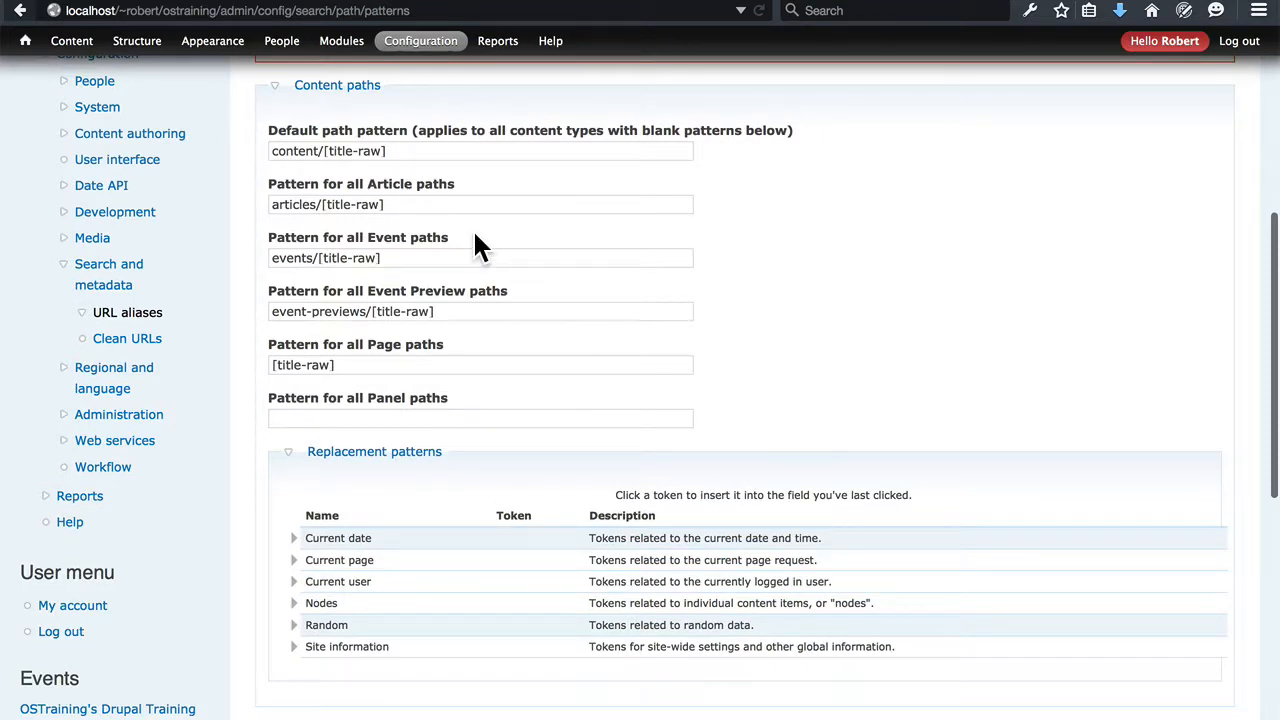
left_click(294, 604)
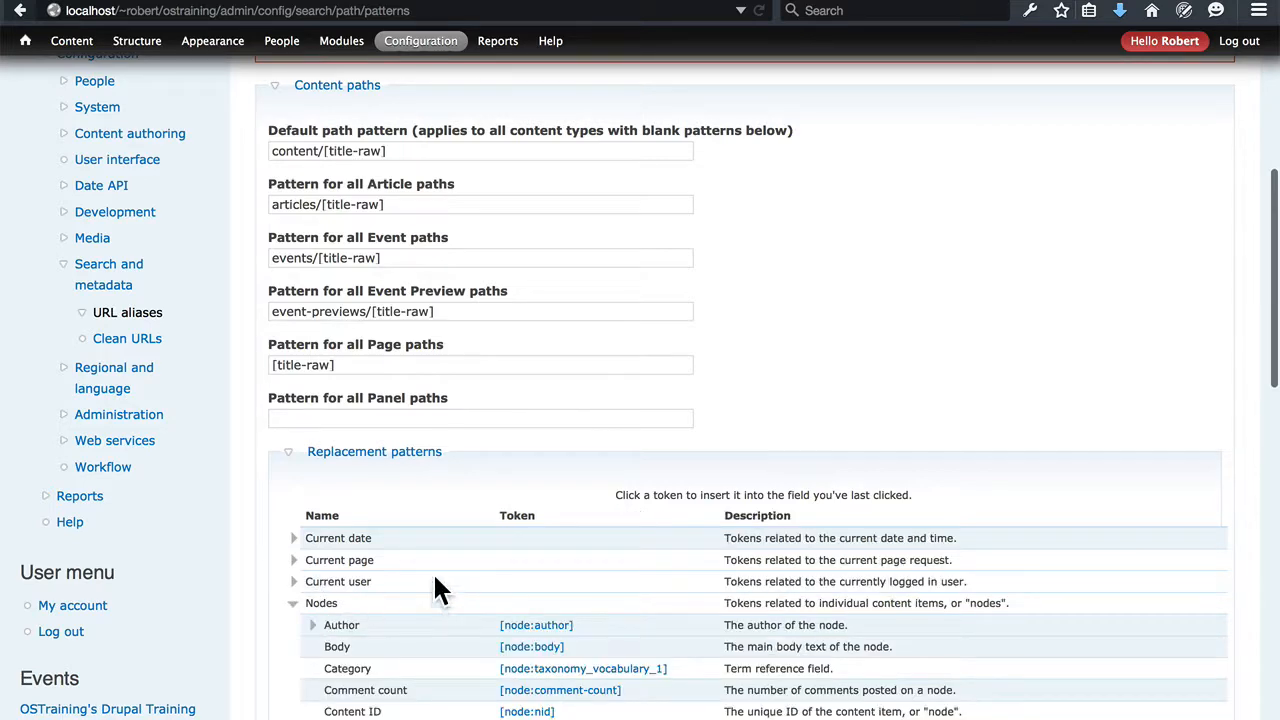
scroll(440, 590, "down", 6)
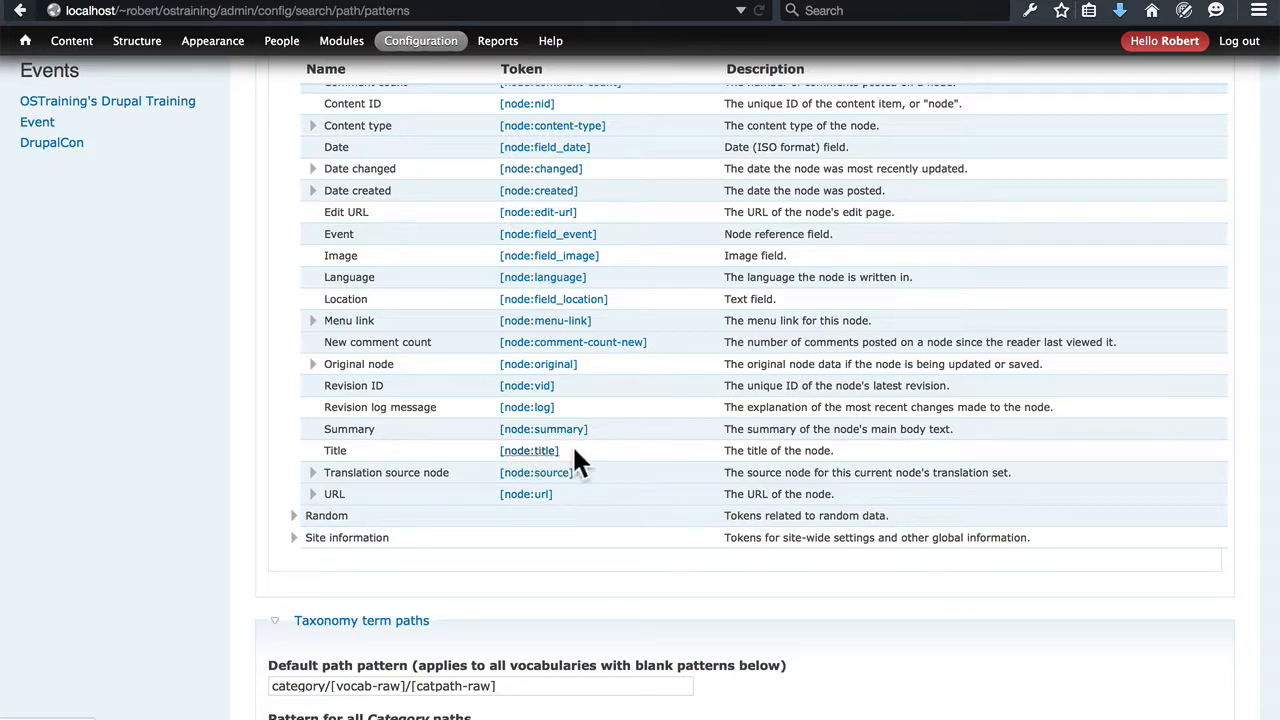
scroll(595, 443, "up", 5)
scroll(597, 460, "up", 3)
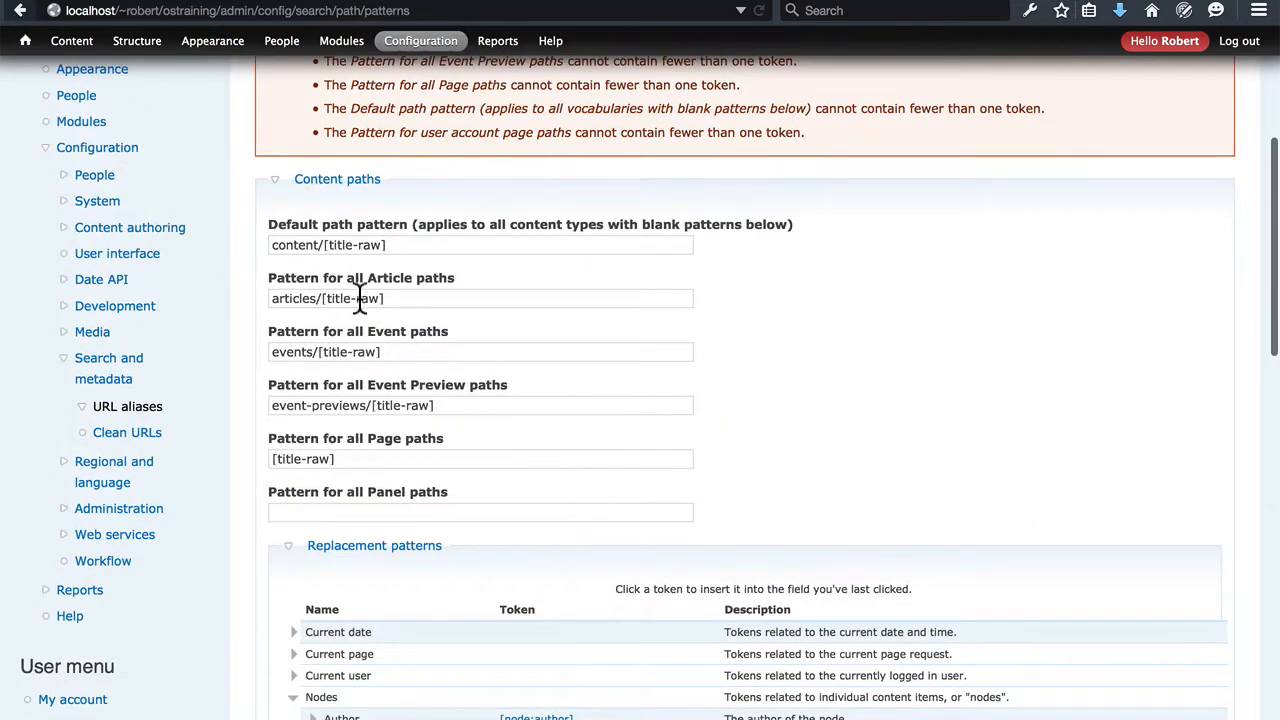
Set the default path pattern for all content types to content/[node:title]
left_click(386, 245)
key("BackSpace")
key("BackSpace")
key("BackSpace")
key("BackSpace")
key("BackSpace")
key("BackSpace")
key("BackSpace")
key("BackSpace")
key("BackSpace")
key("BackSpace")
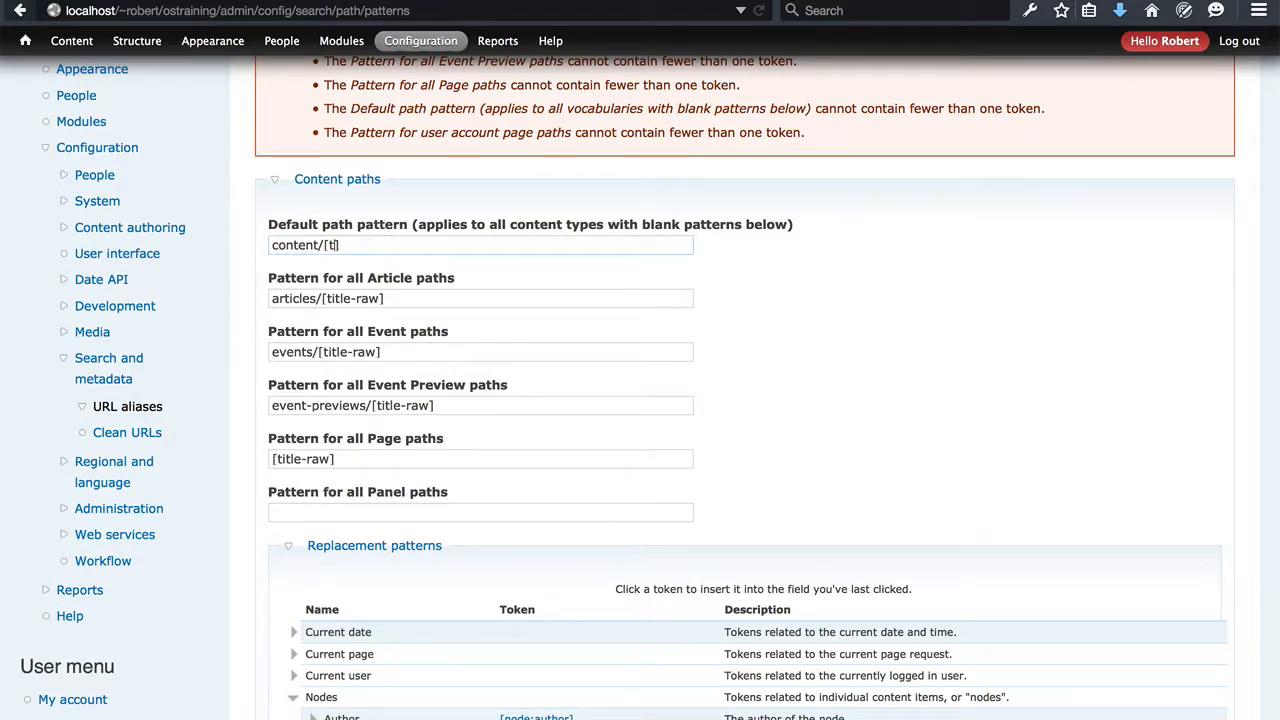
type("node:title]")
Set the Article path pattern to articles/[node:title] and the Event path pattern to events/[node:title]
left_click_drag(383, 299, 326, 300)
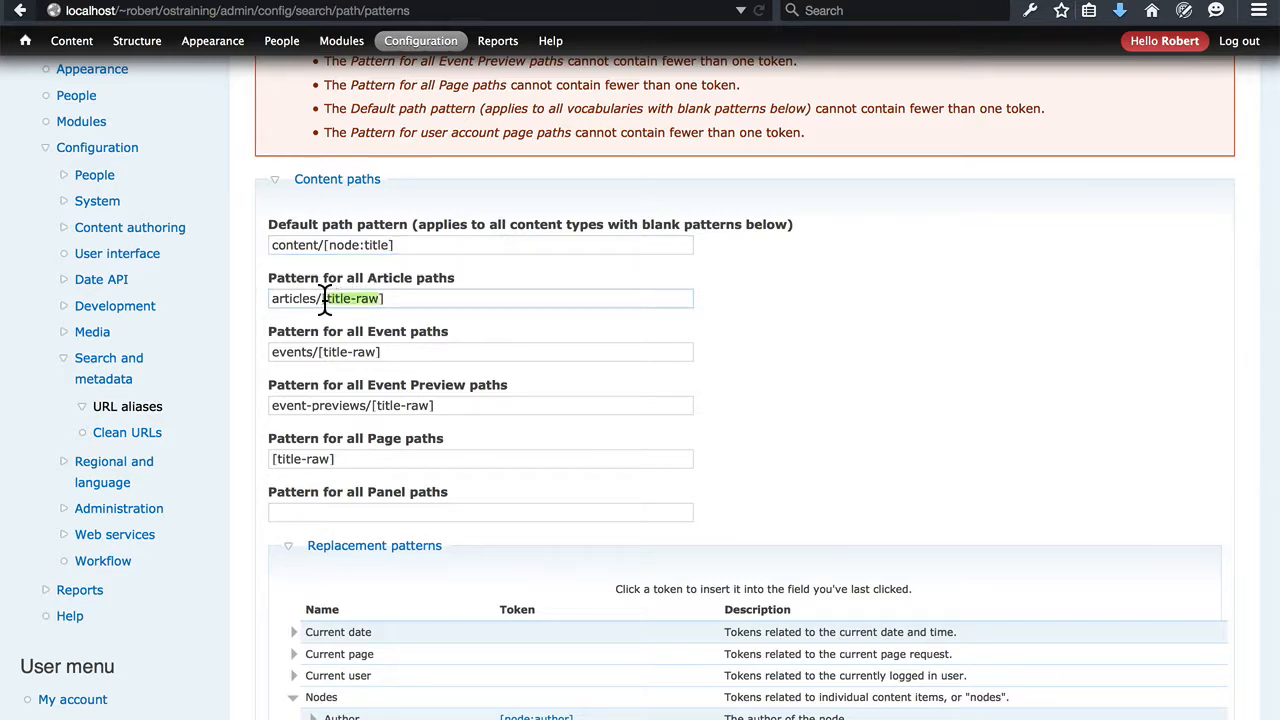
type("node:title")
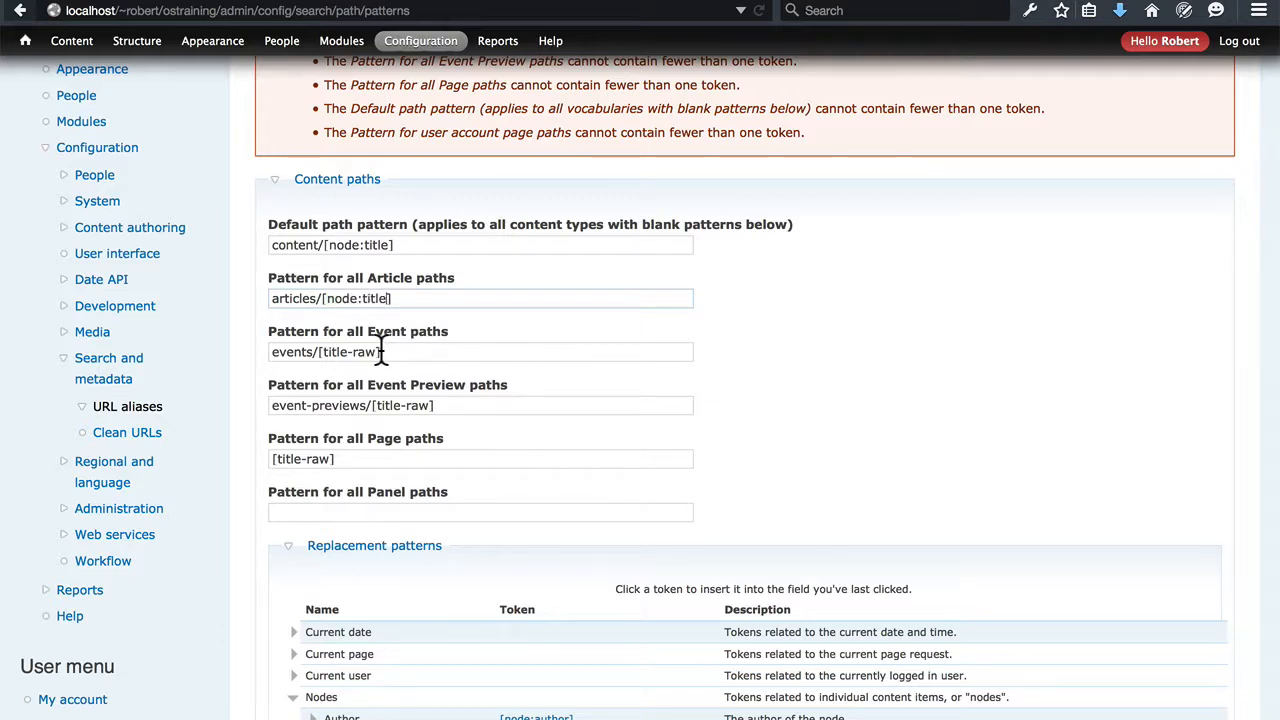
left_click_drag(377, 352, 321, 357)
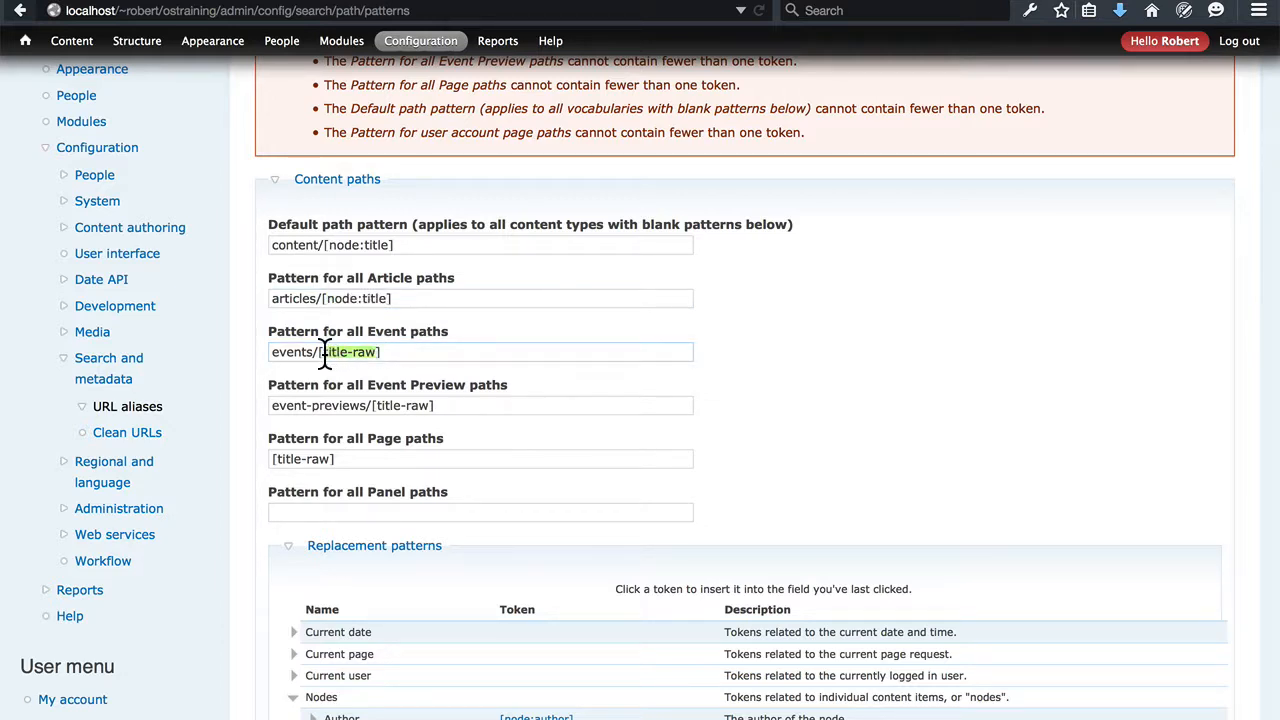
type("node:title")
Replace the token in the Event Preview path pattern with node:title and select title-raw in the Page path pattern
left_click_drag(433, 405, 377, 405)
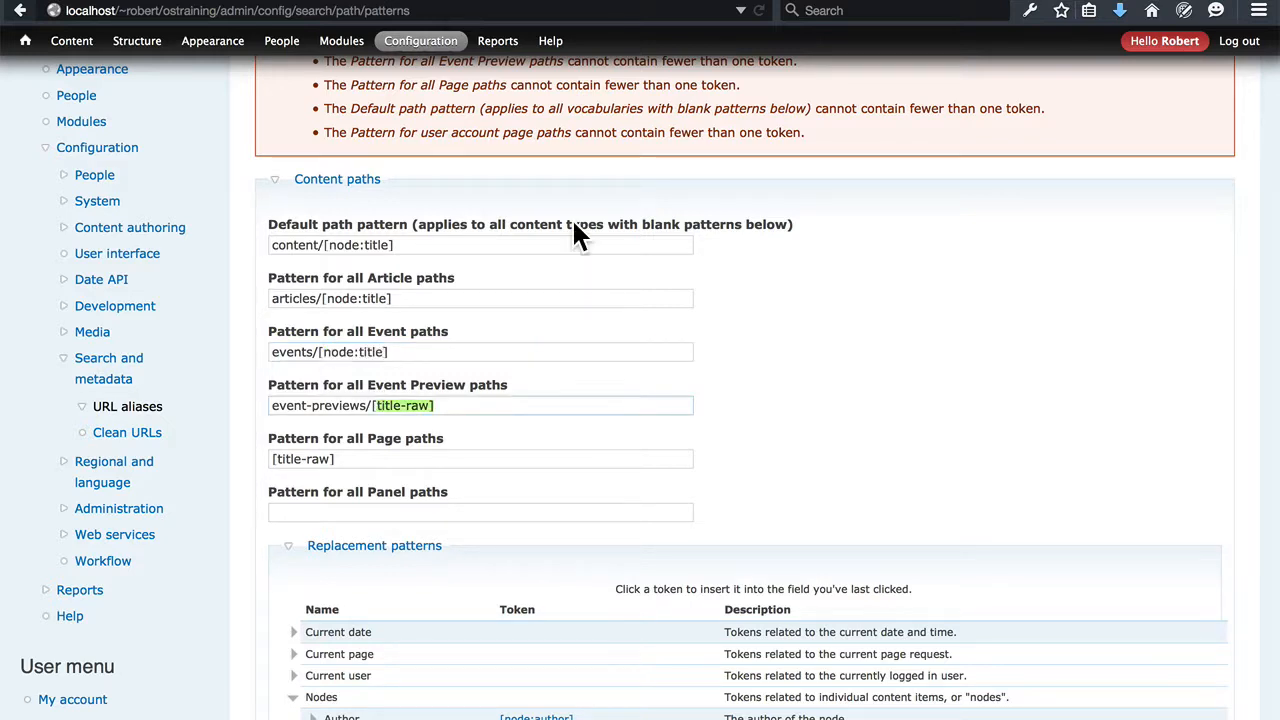
type("node:title")
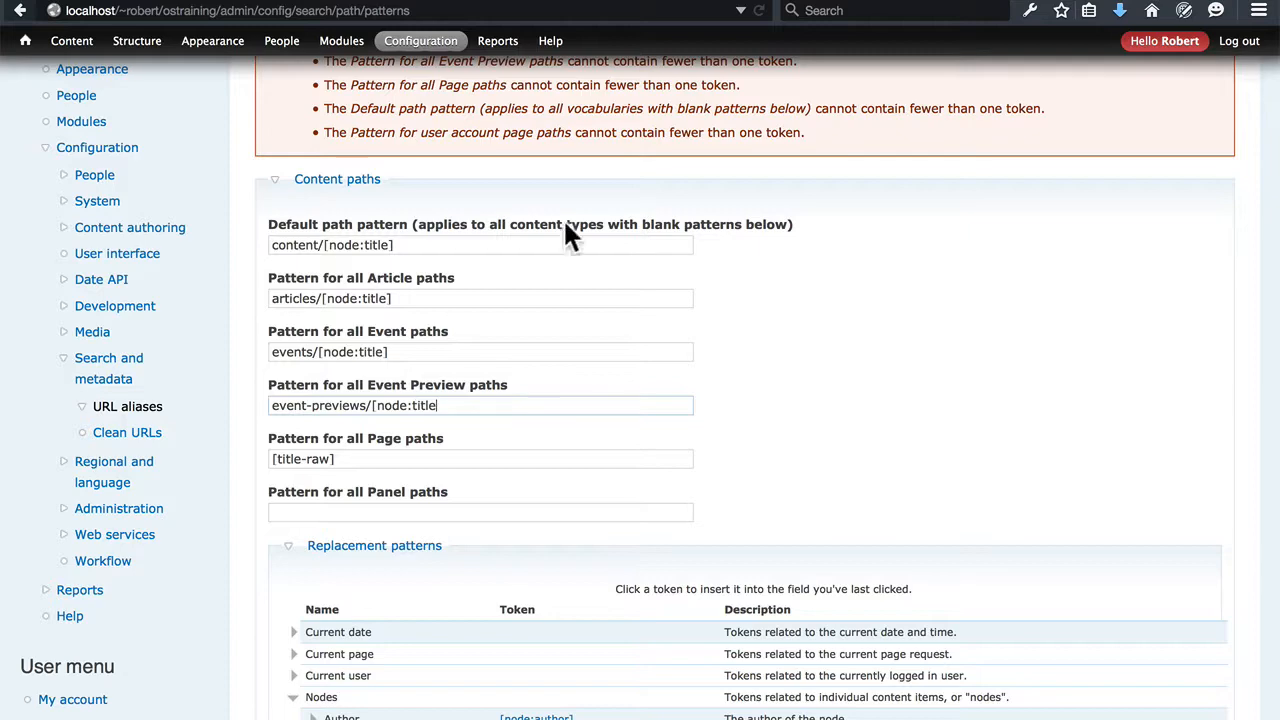
left_click_drag(334, 458, 279, 462)
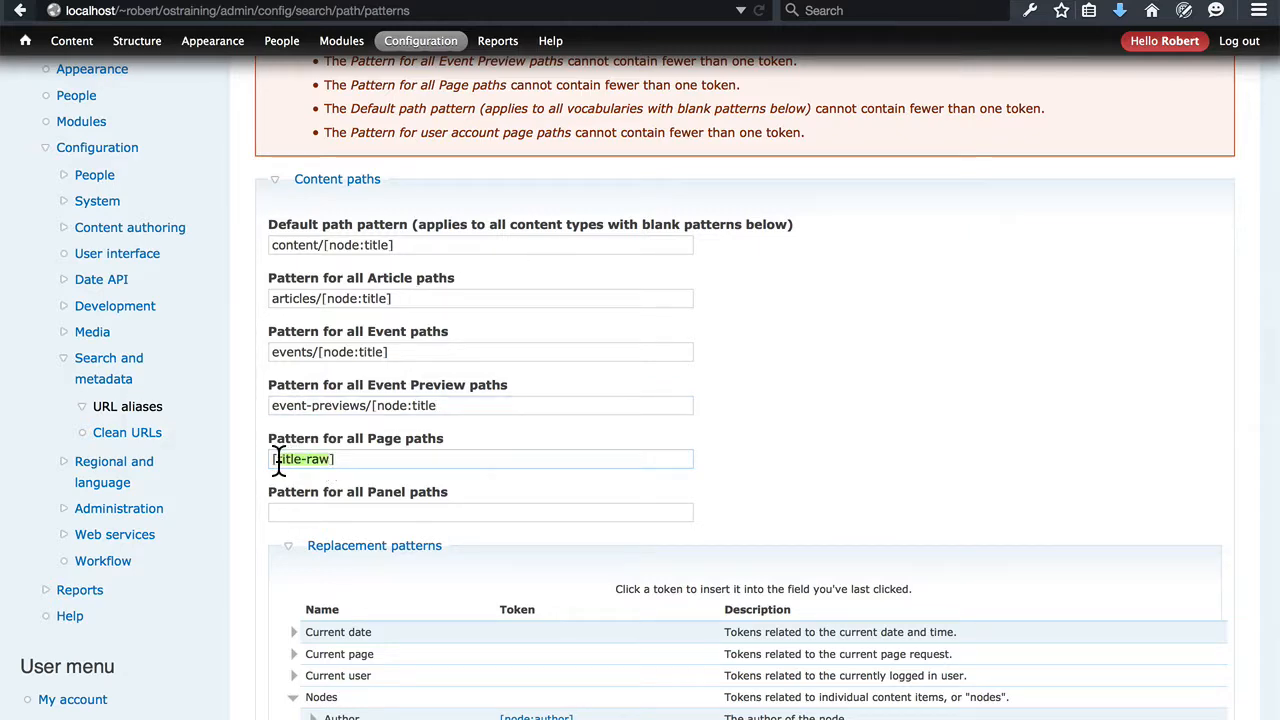
Expand the taxonomy term paths' replacement patterns, including the Taxonomy terms and Vocabulary tokens, to look up substitutes for vocab-raw and catpath-raw
scroll(800, 320, "down", 15)
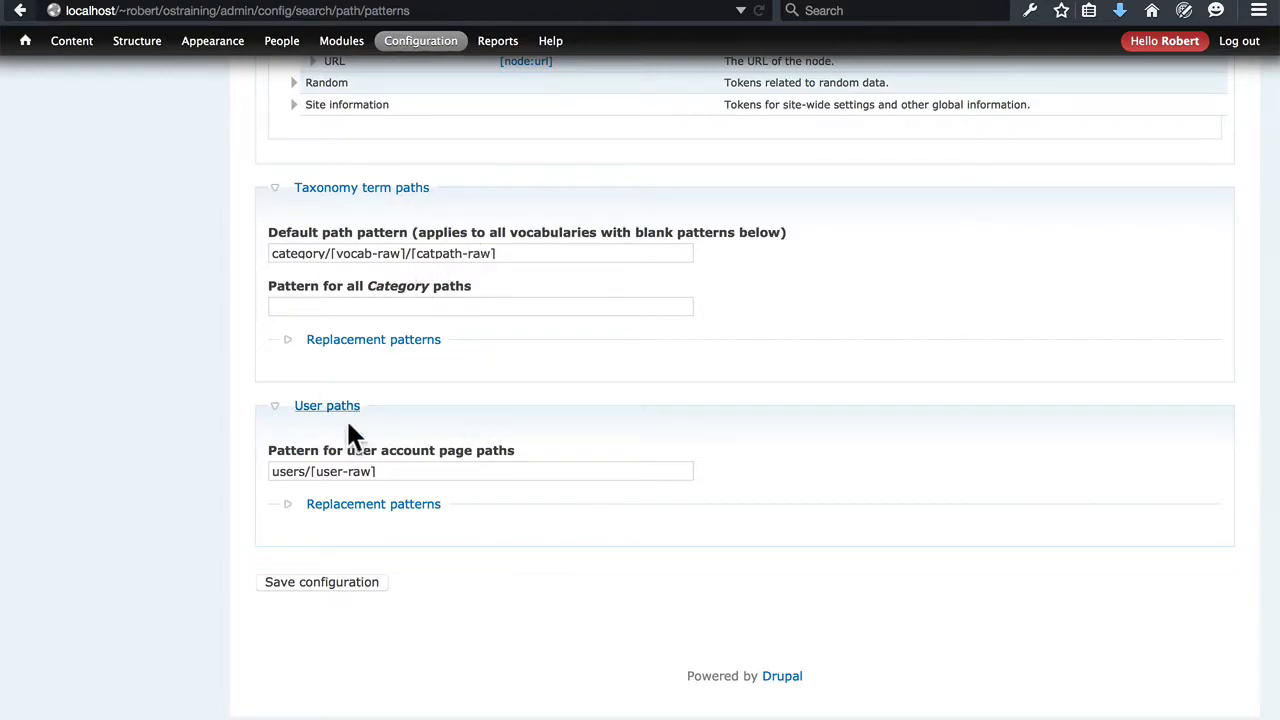
scroll(404, 255, "up", 5)
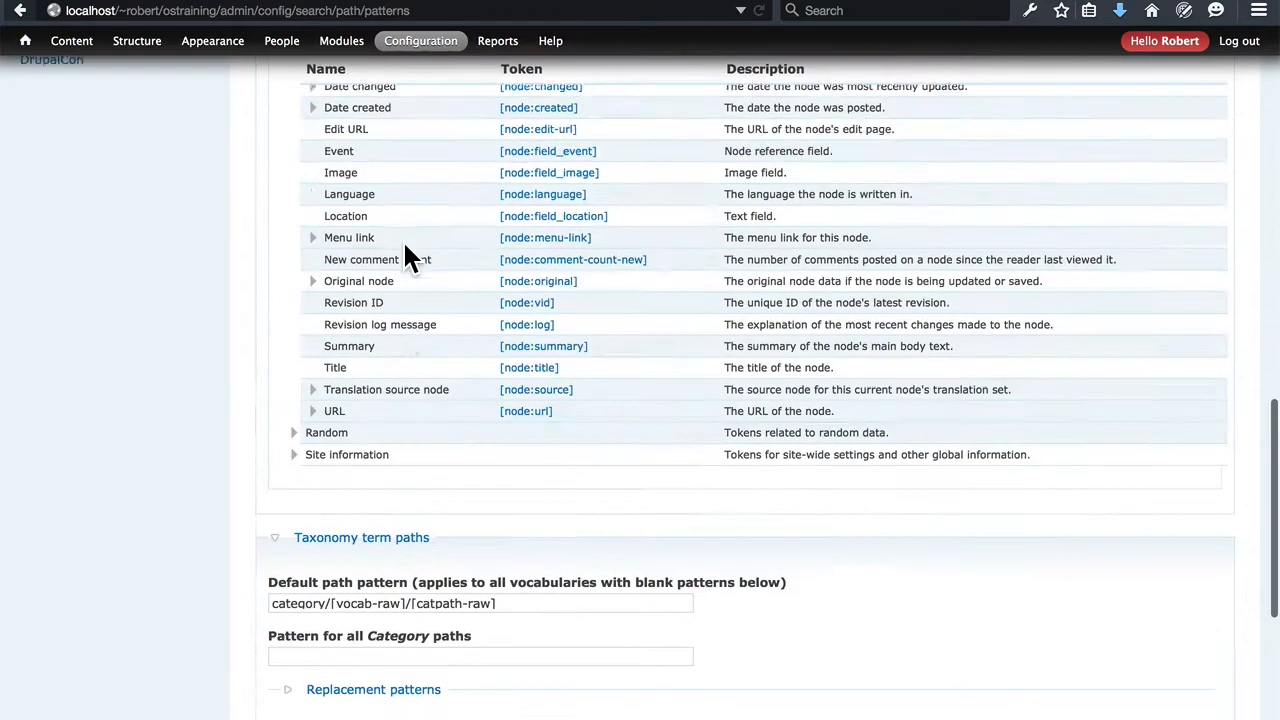
scroll(410, 252, "up", 8)
scroll(470, 215, "down", 7)
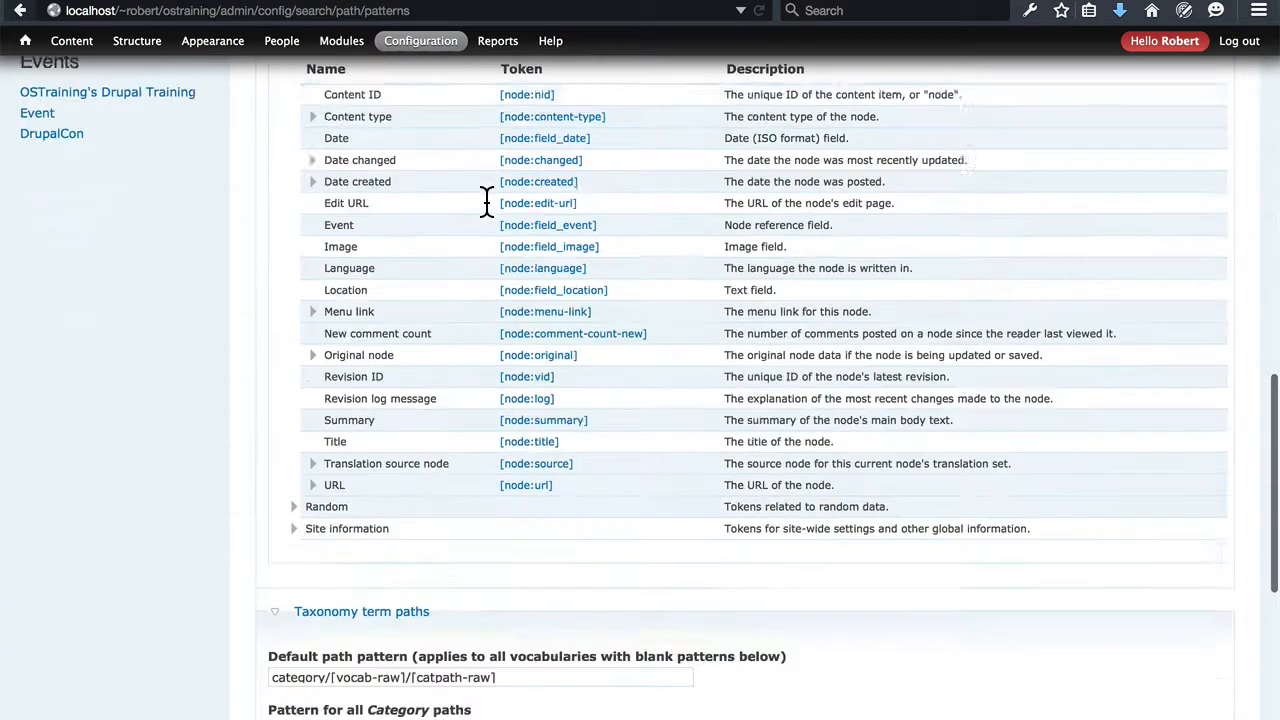
scroll(487, 203, "down", 6)
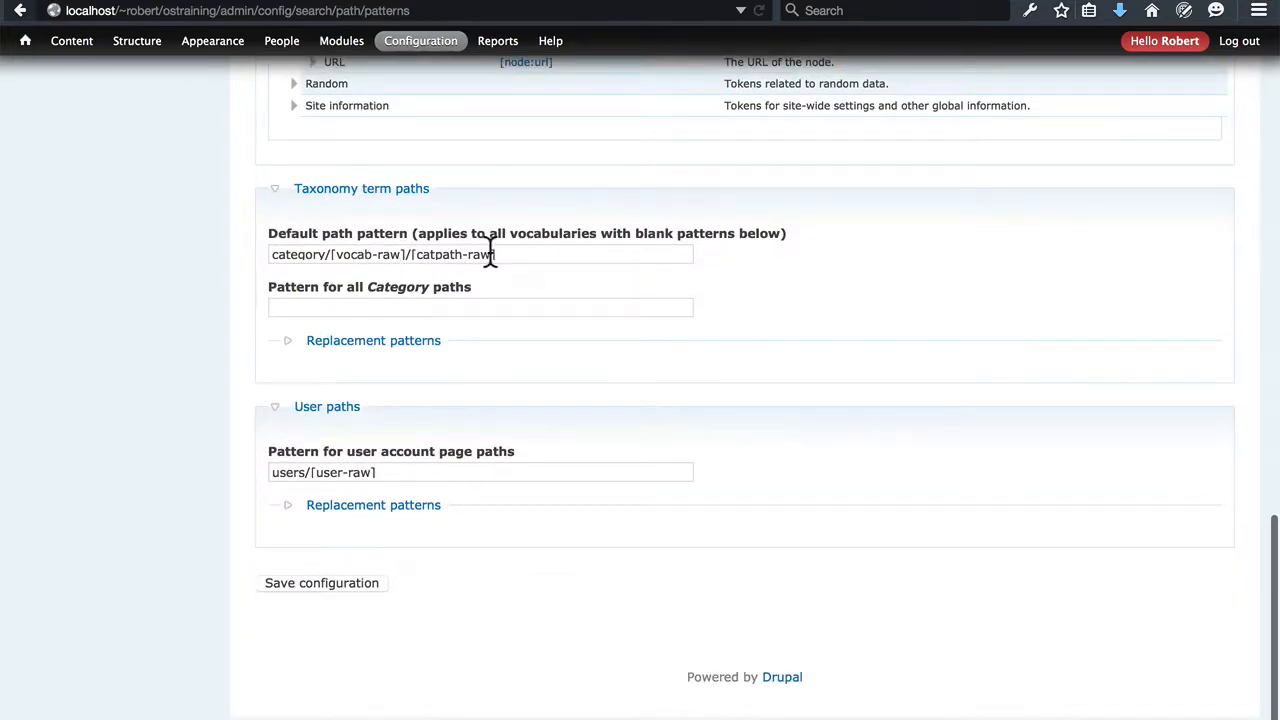
scroll(674, 317, "up", 20)
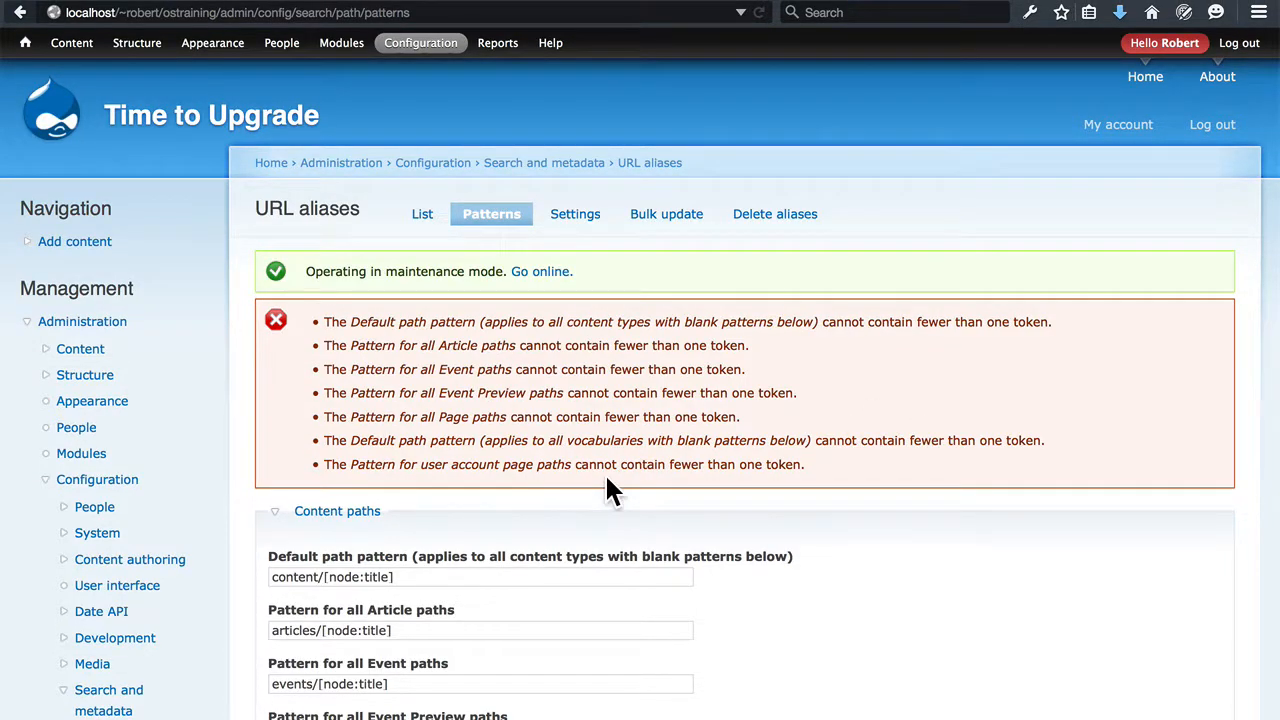
scroll(604, 472, "down", 15)
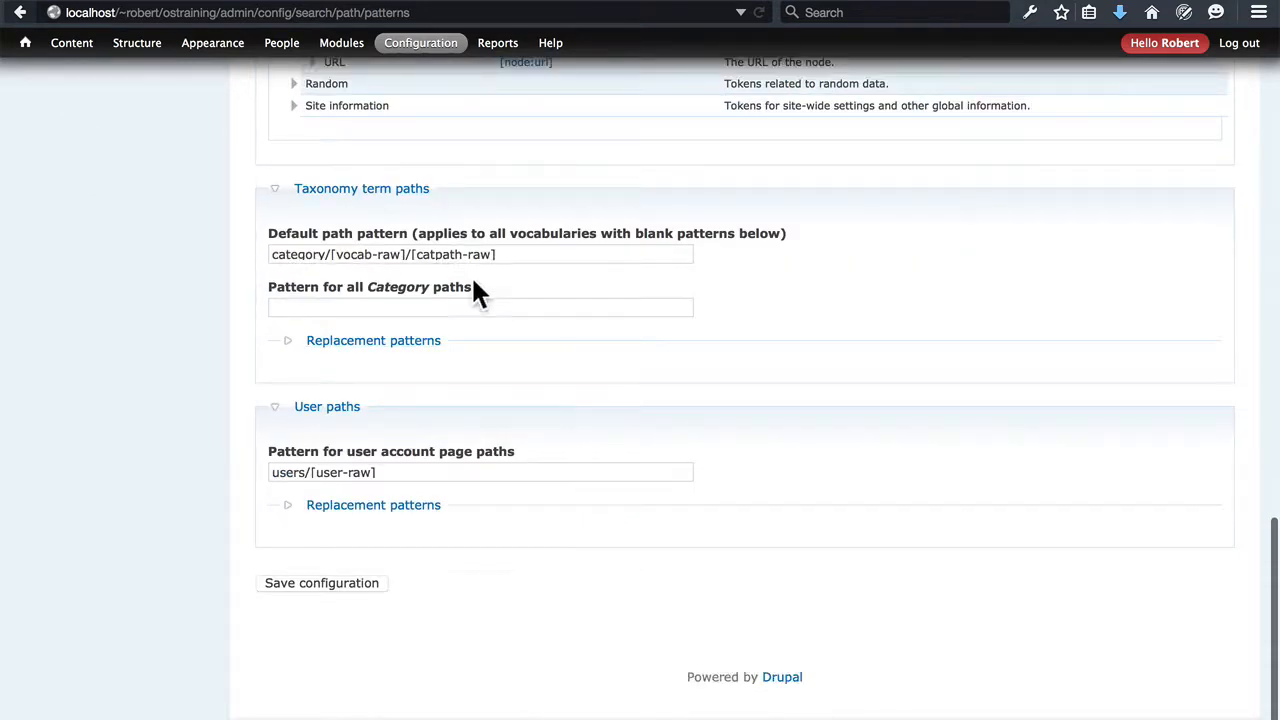
left_click(405, 343)
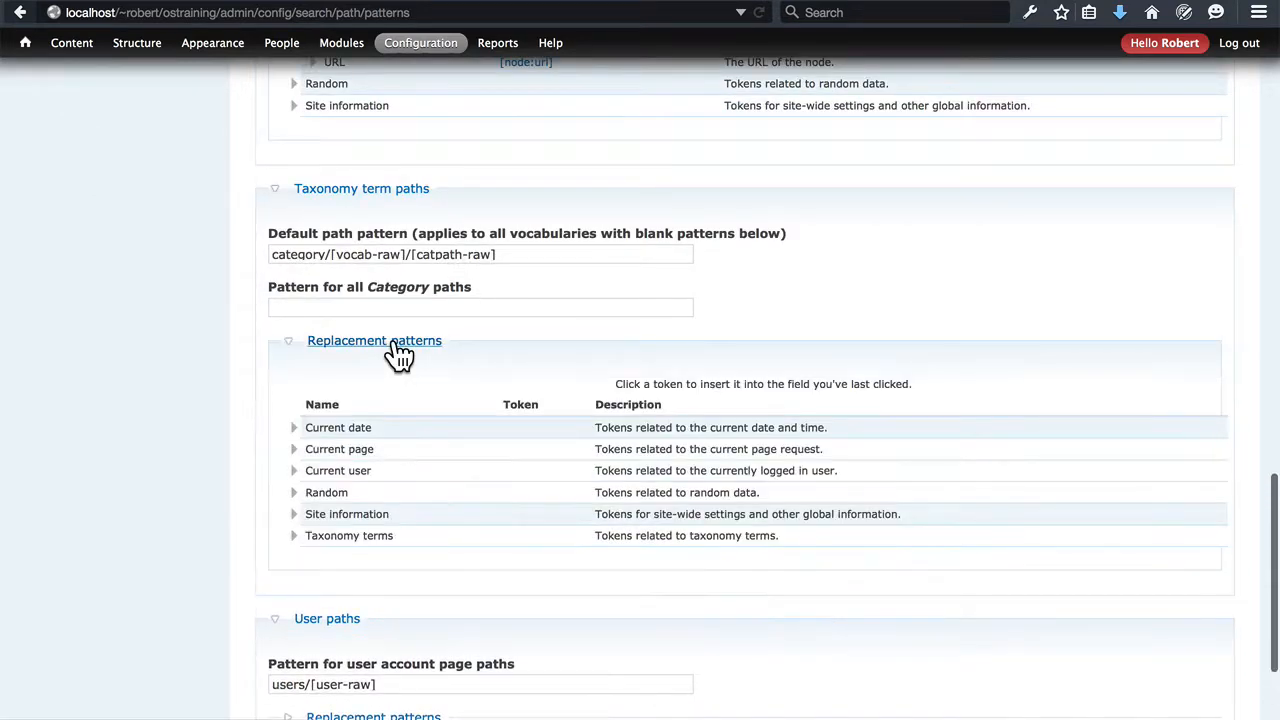
left_click(298, 537)
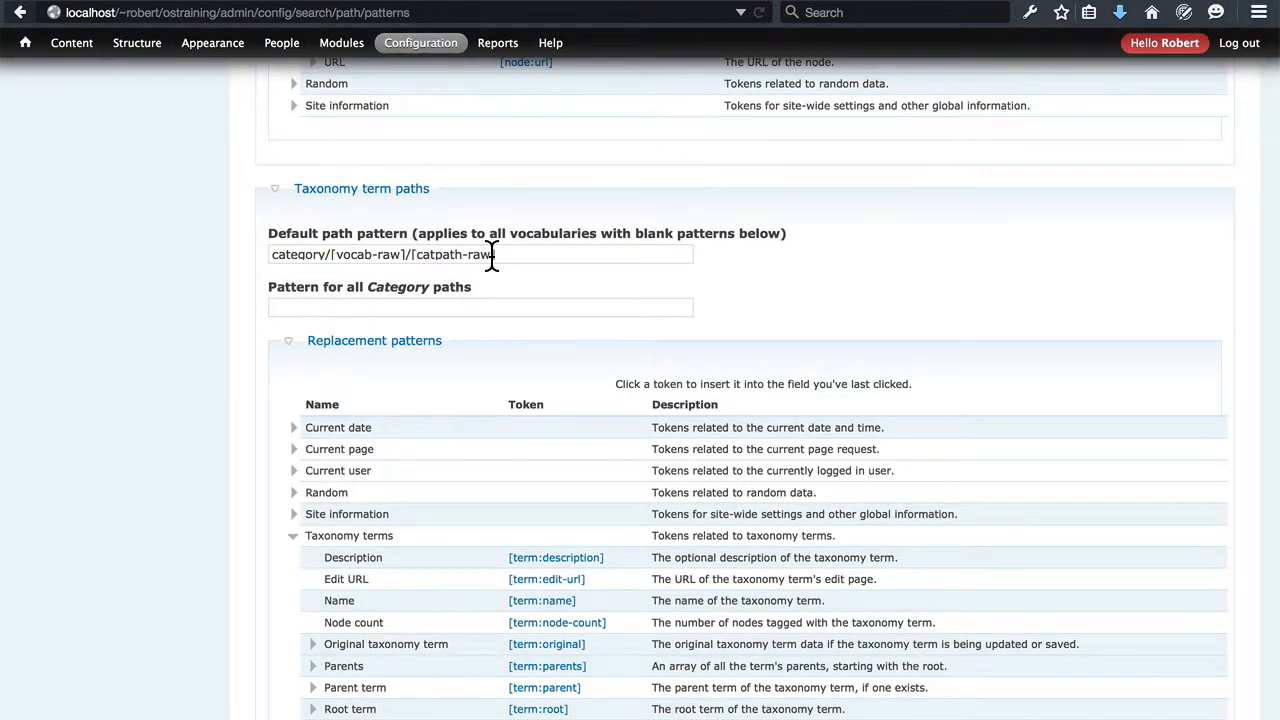
scroll(491, 254, "down", 5)
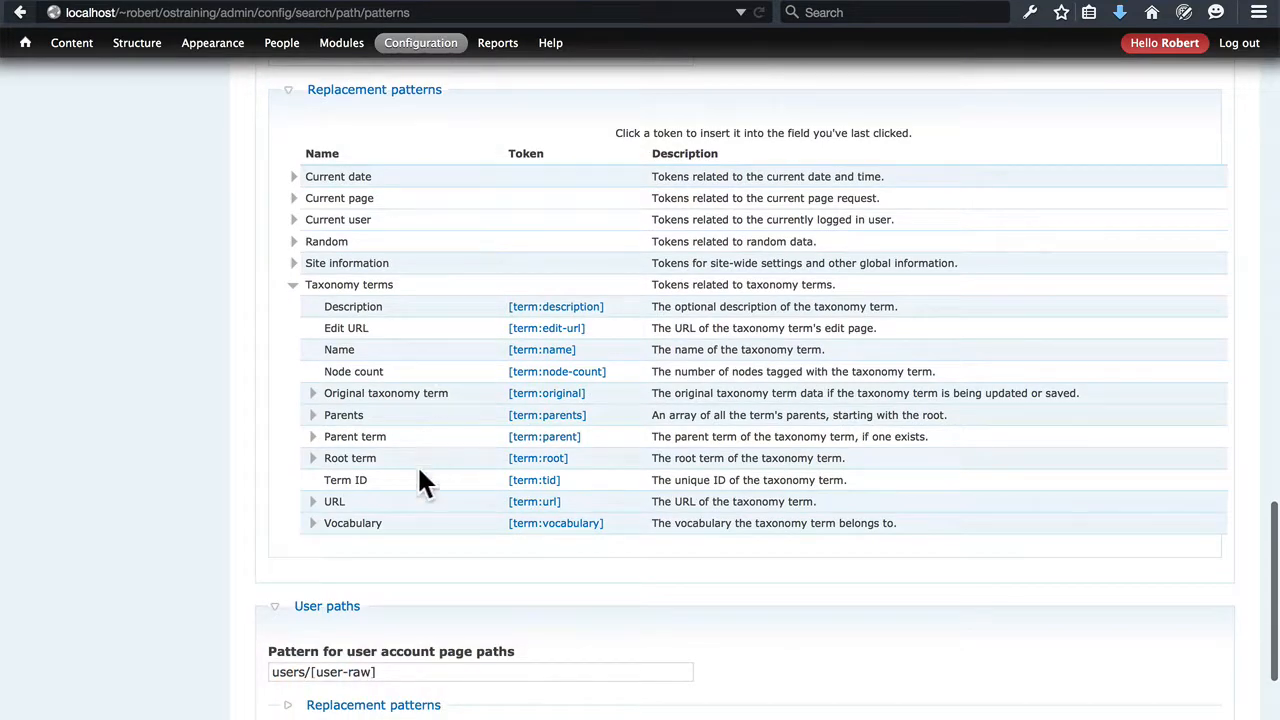
left_click(312, 525)
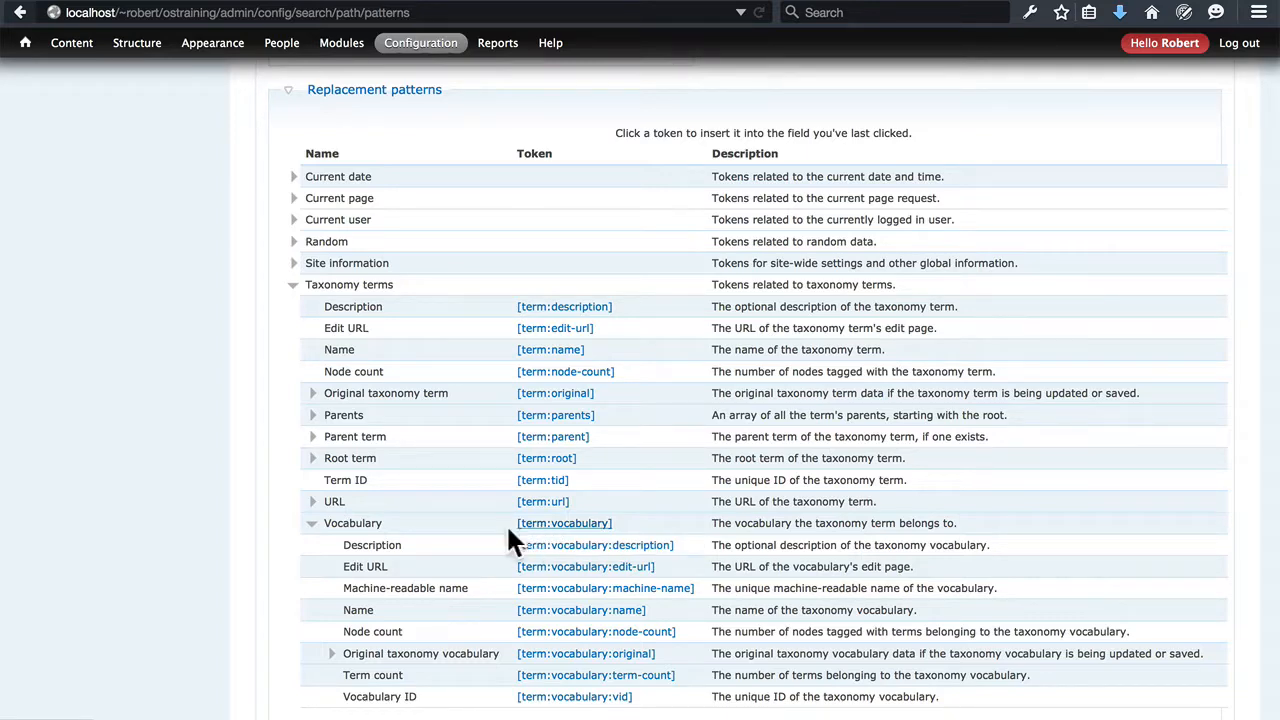
scroll(485, 530, "up", 10)
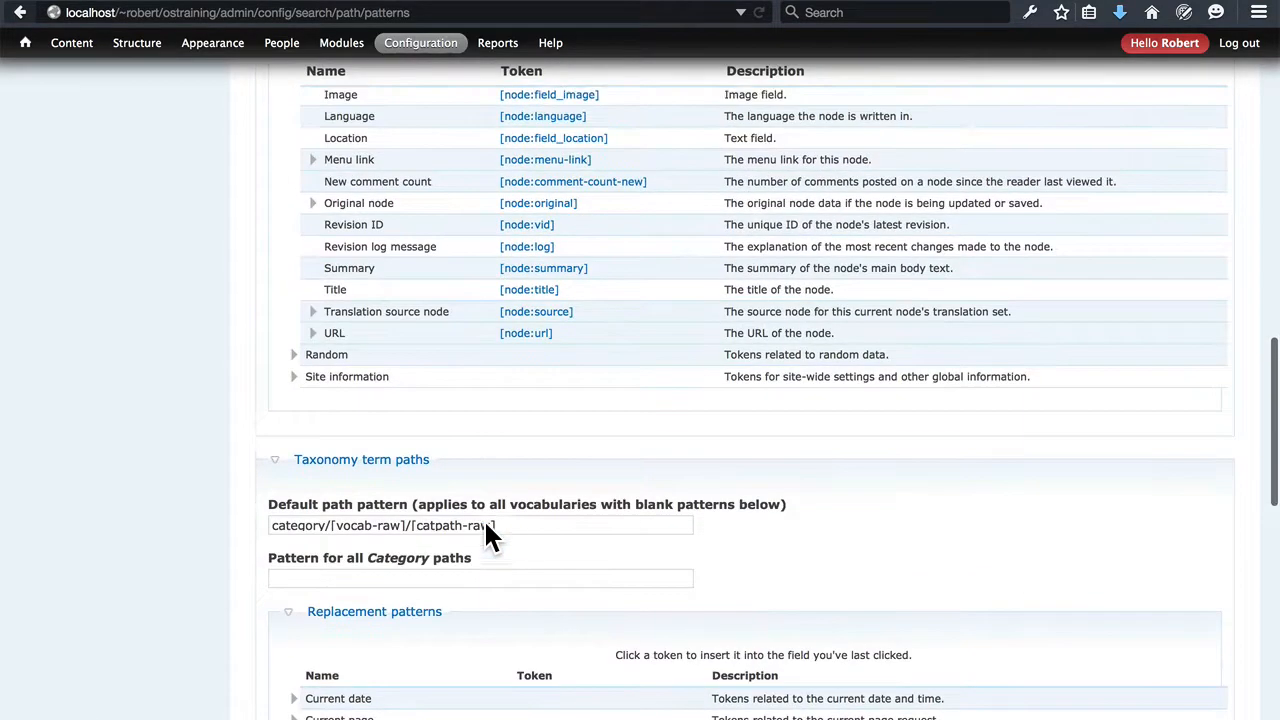
Replace vocab-raw with term:vocabulary in the default path pattern for taxonomy terms
scroll(487, 535, "up", 2)
double_click(391, 589)
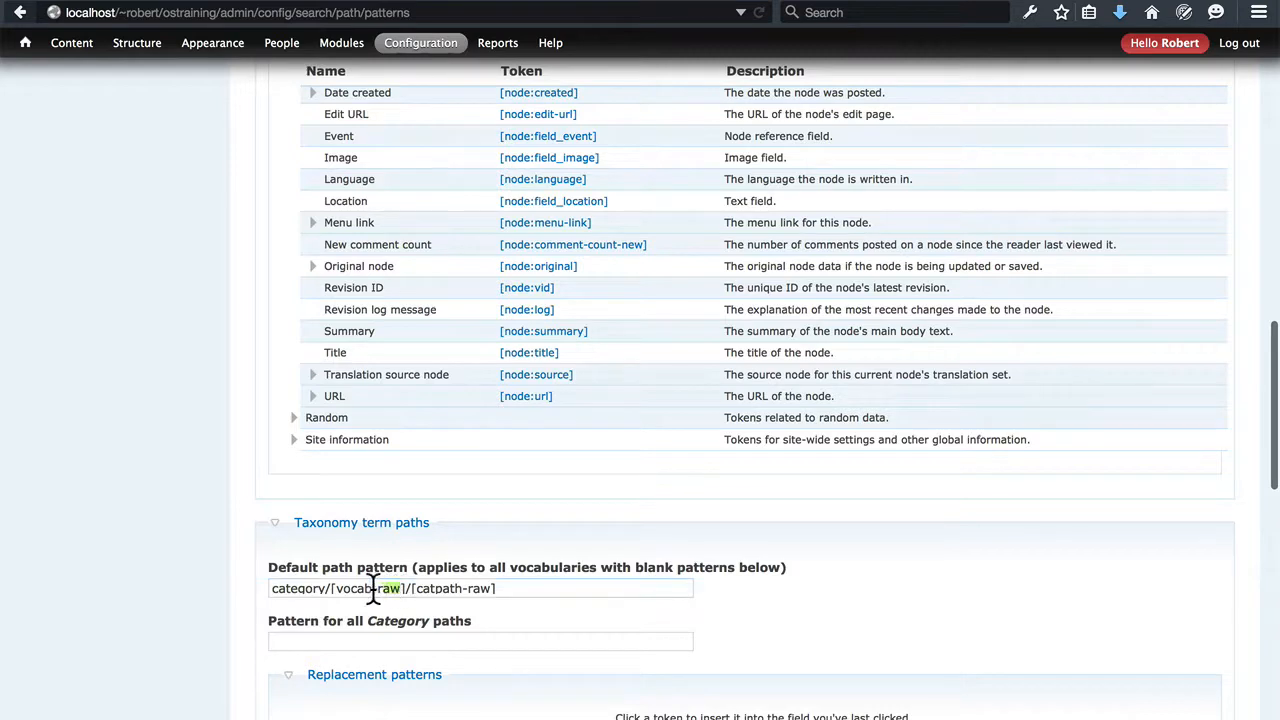
left_click_drag(373, 588, 337, 589)
type("term:")
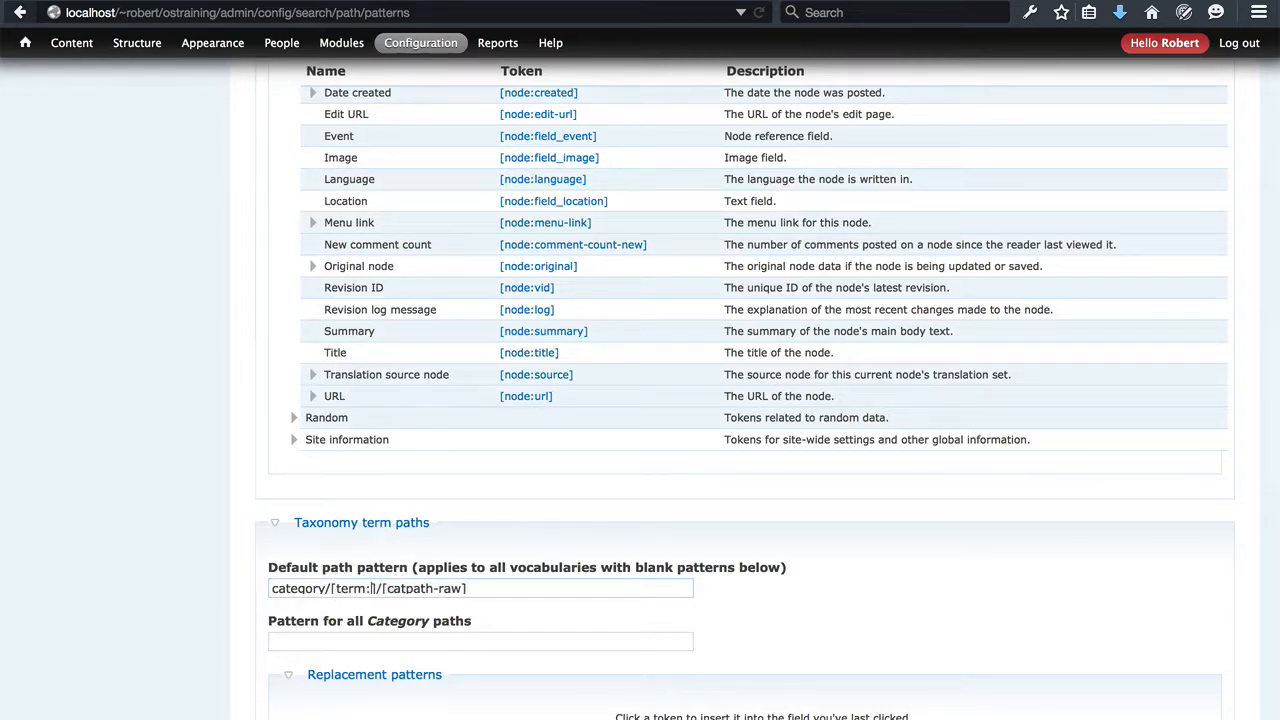
type("vocab")
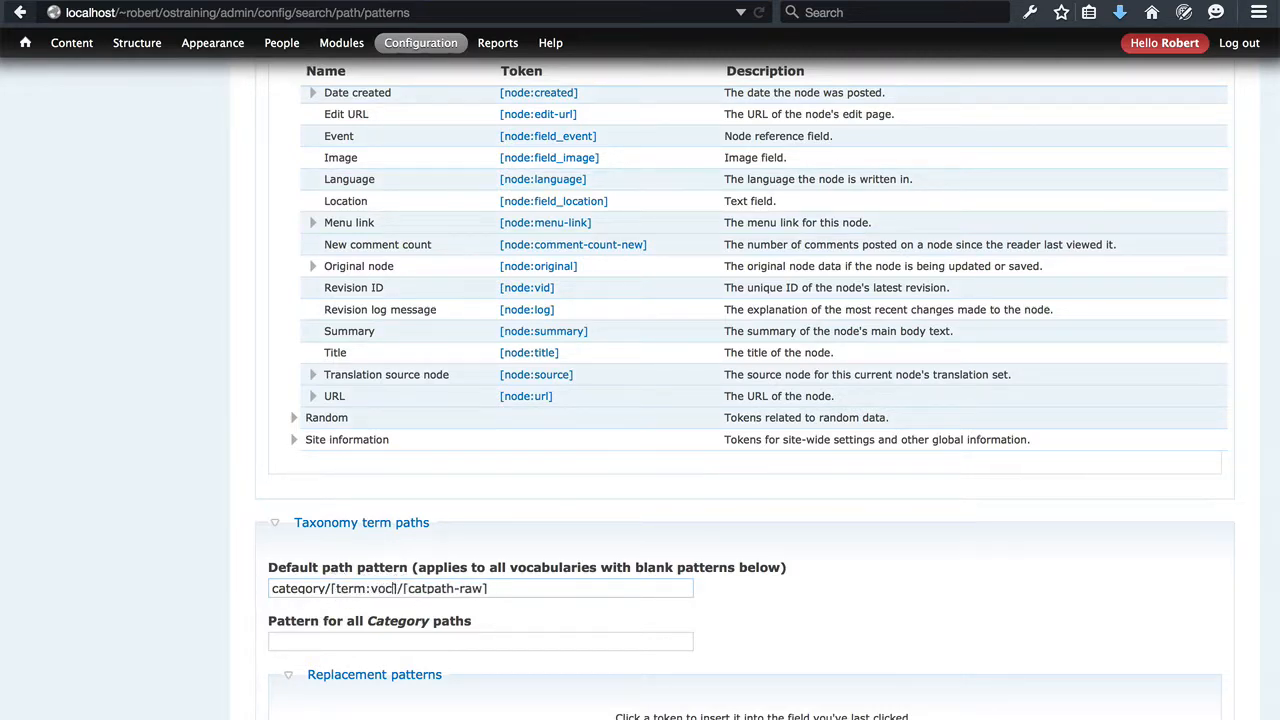
type("ulary")
Replace catpath-raw with term:name in the taxonomy default pattern, making it category/[term:vocabulary]/[term:name]
scroll(408, 588, "down", 5)
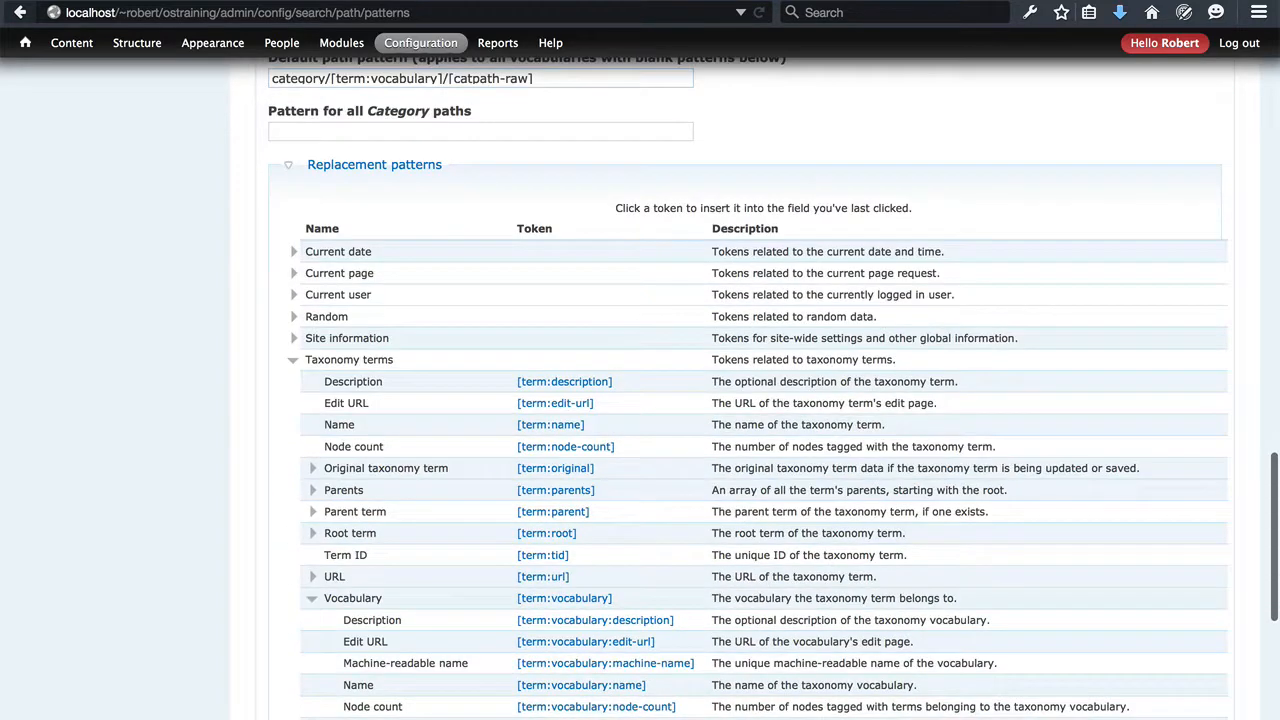
scroll(748, 388, "down", 3)
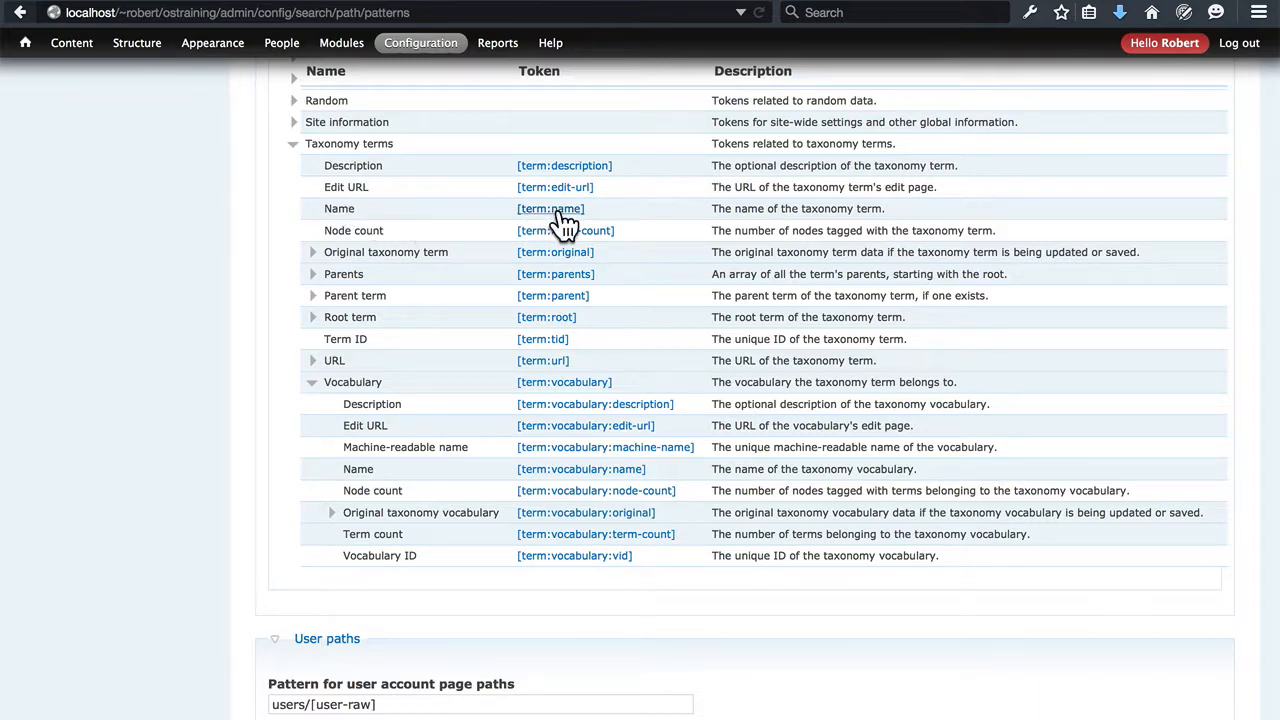
scroll(649, 222, "up", 1)
scroll(649, 215, "up", 5)
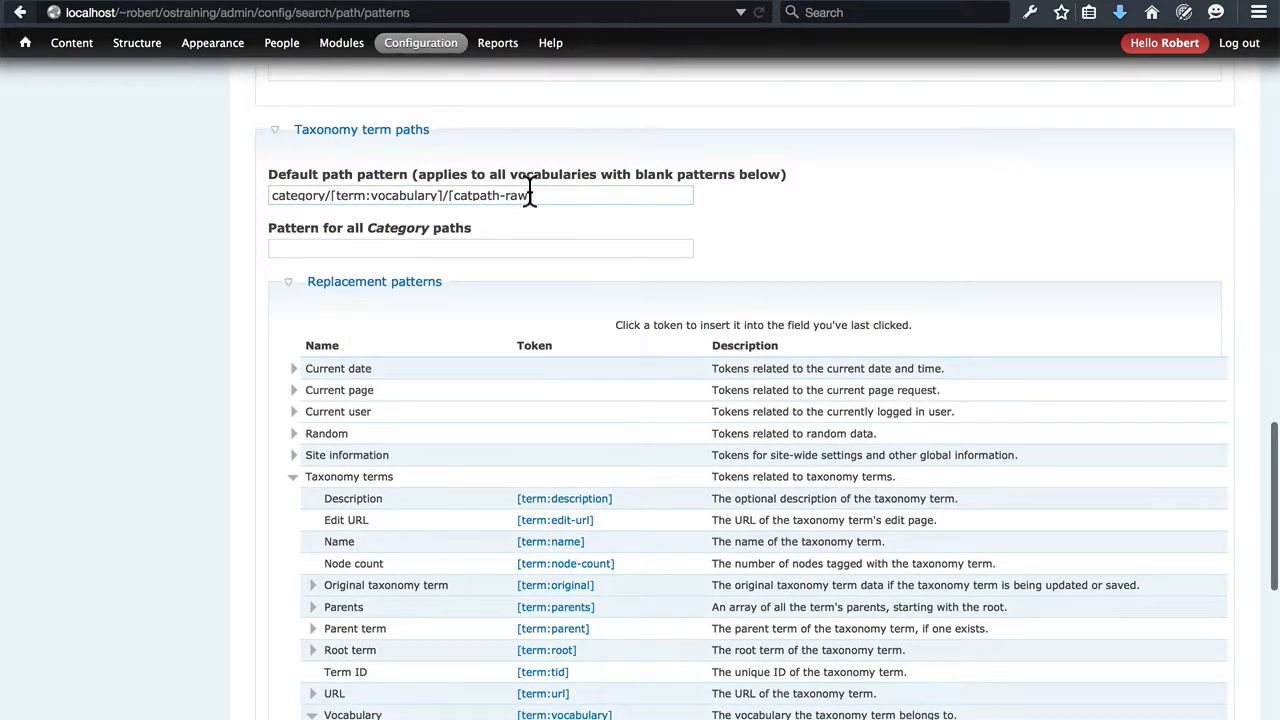
left_click_drag(529, 195, 451, 198)
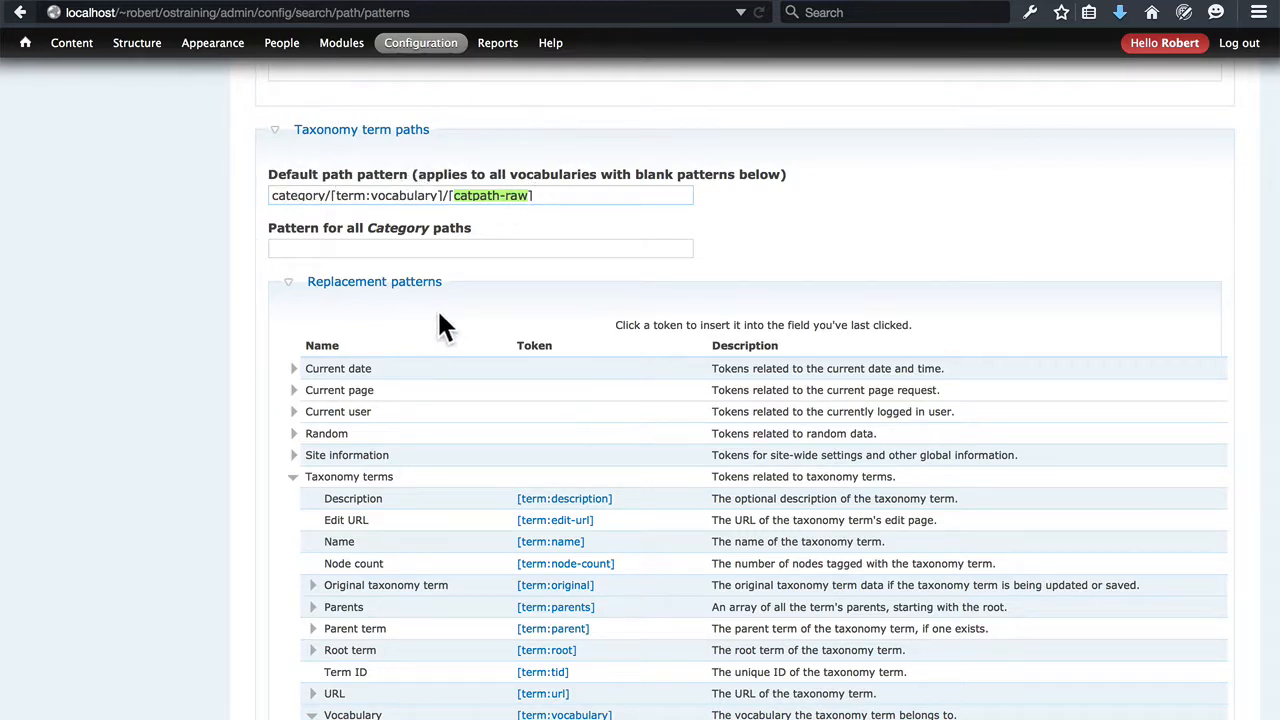
scroll(488, 325, "down", 3)
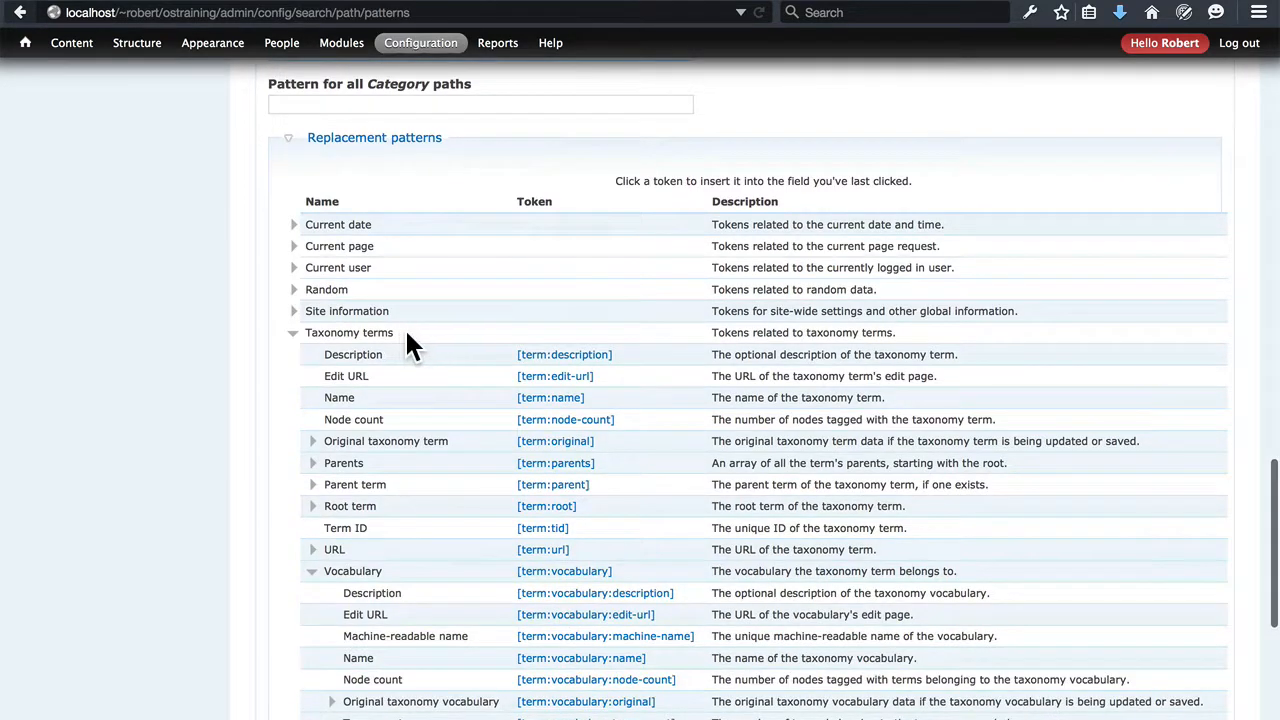
scroll(491, 414, "up", 5)
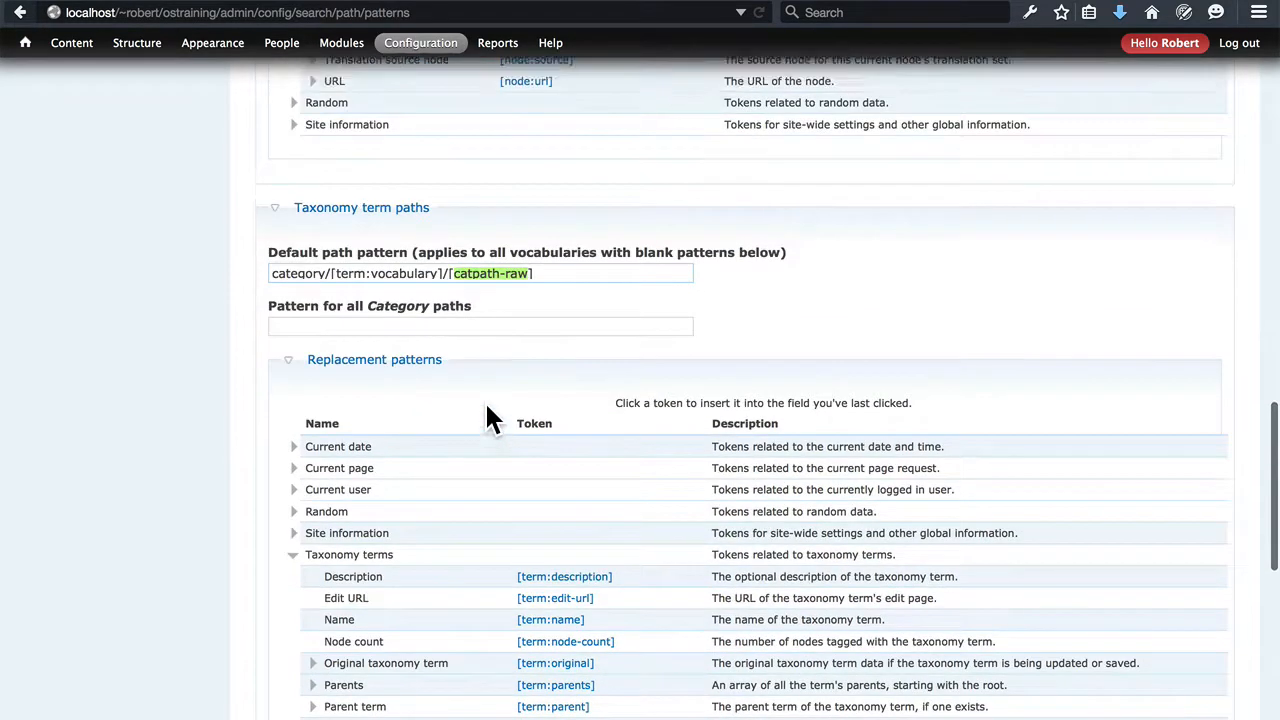
type("term:name")
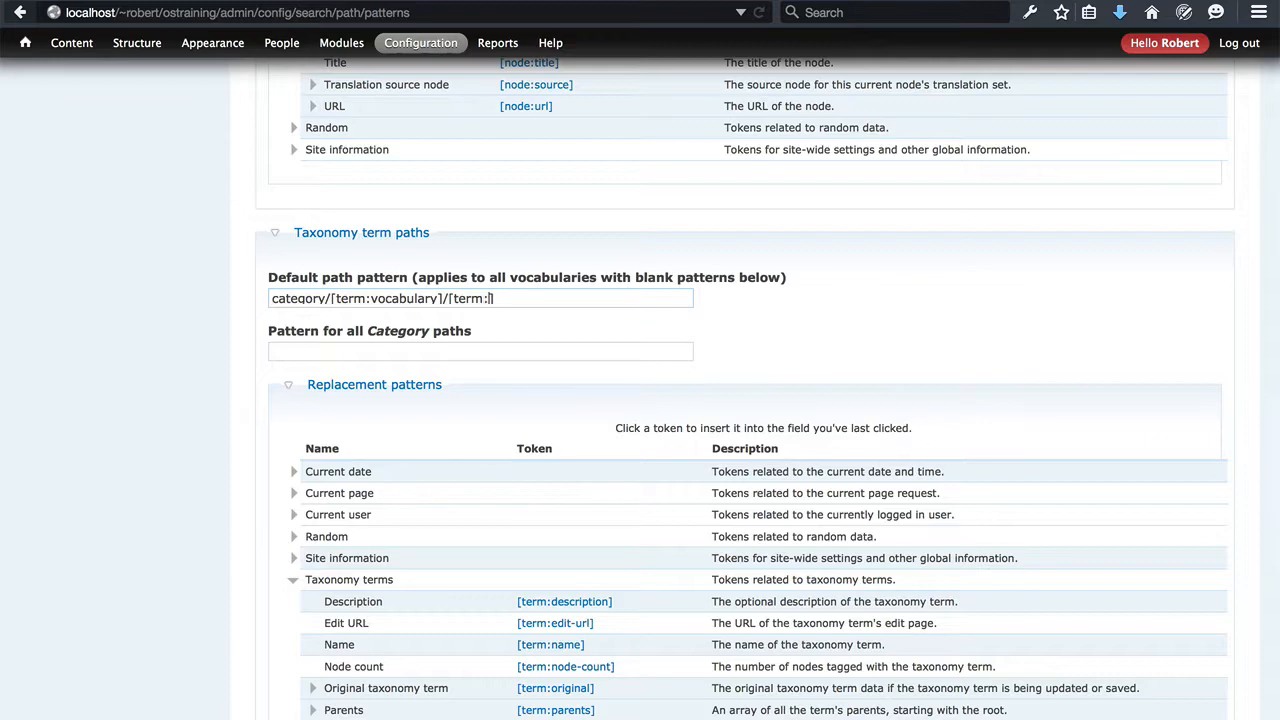
Look up the Users tokens among the user paths' replacement patterns and set the user account page pattern to users/[user:name]
scroll(152, 325, "down", 14)
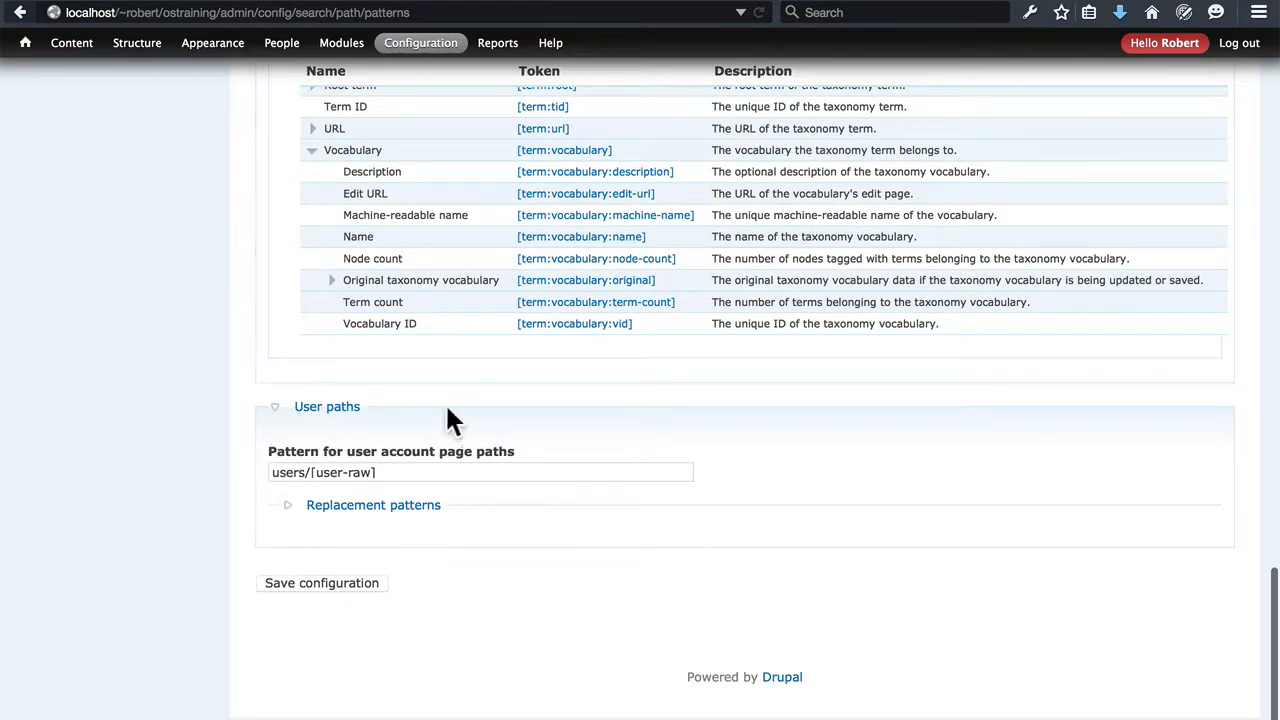
left_click(410, 506)
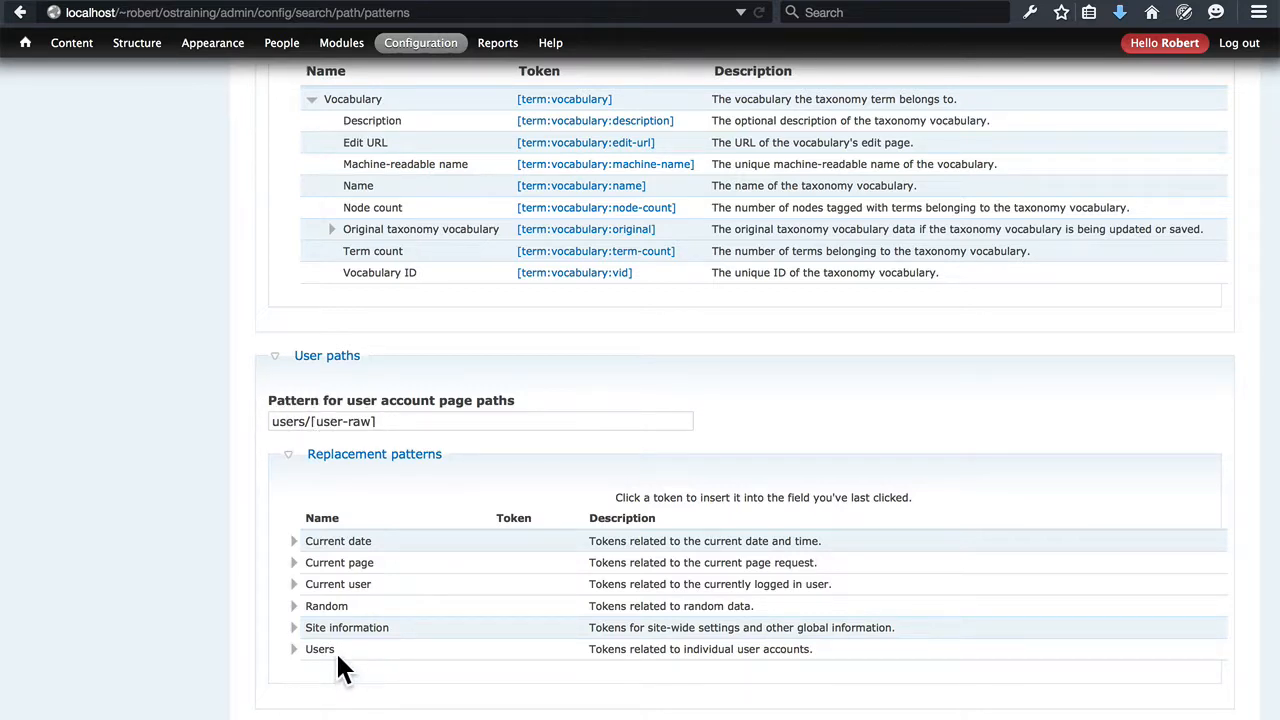
left_click(292, 650)
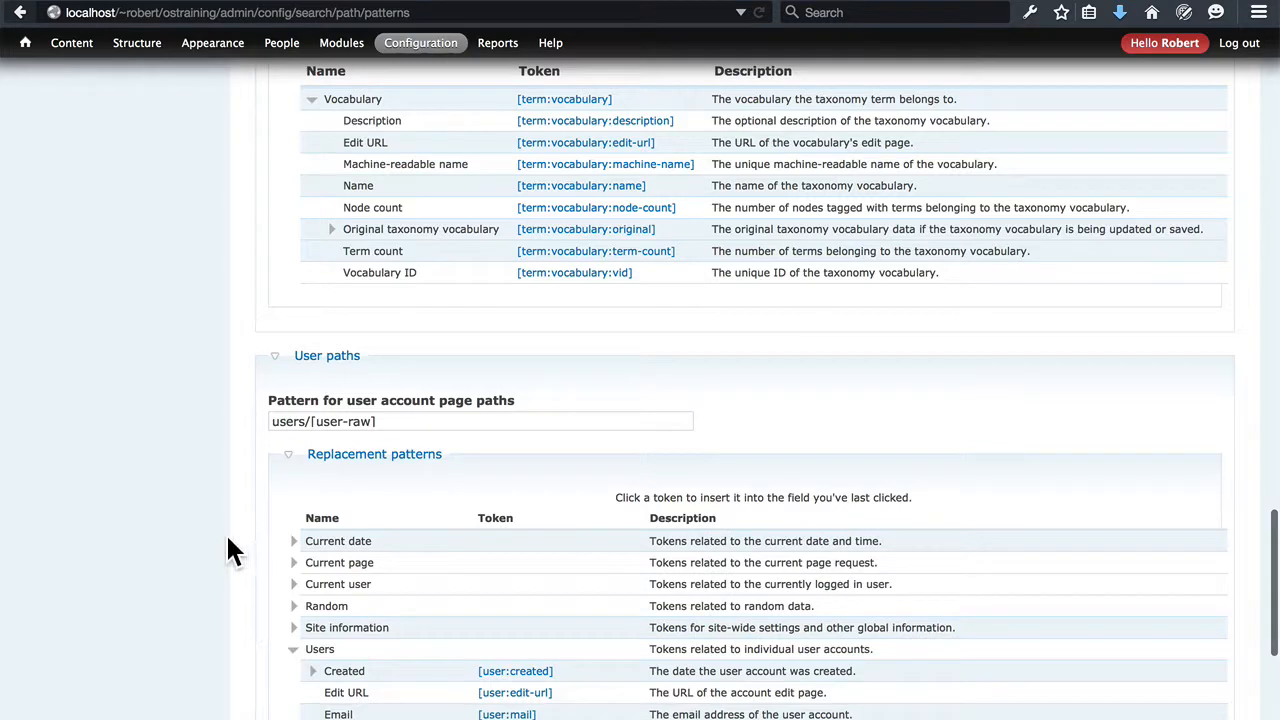
scroll(229, 545, "down", 4)
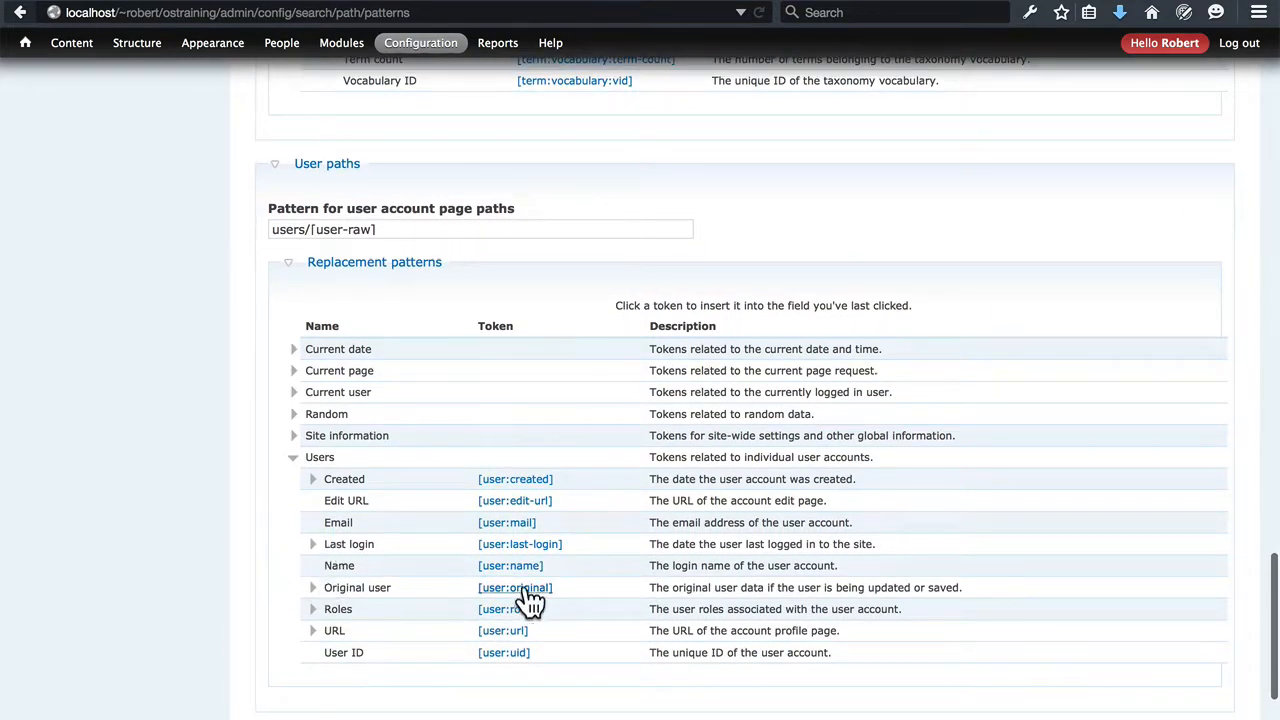
scroll(614, 570, "up", 2)
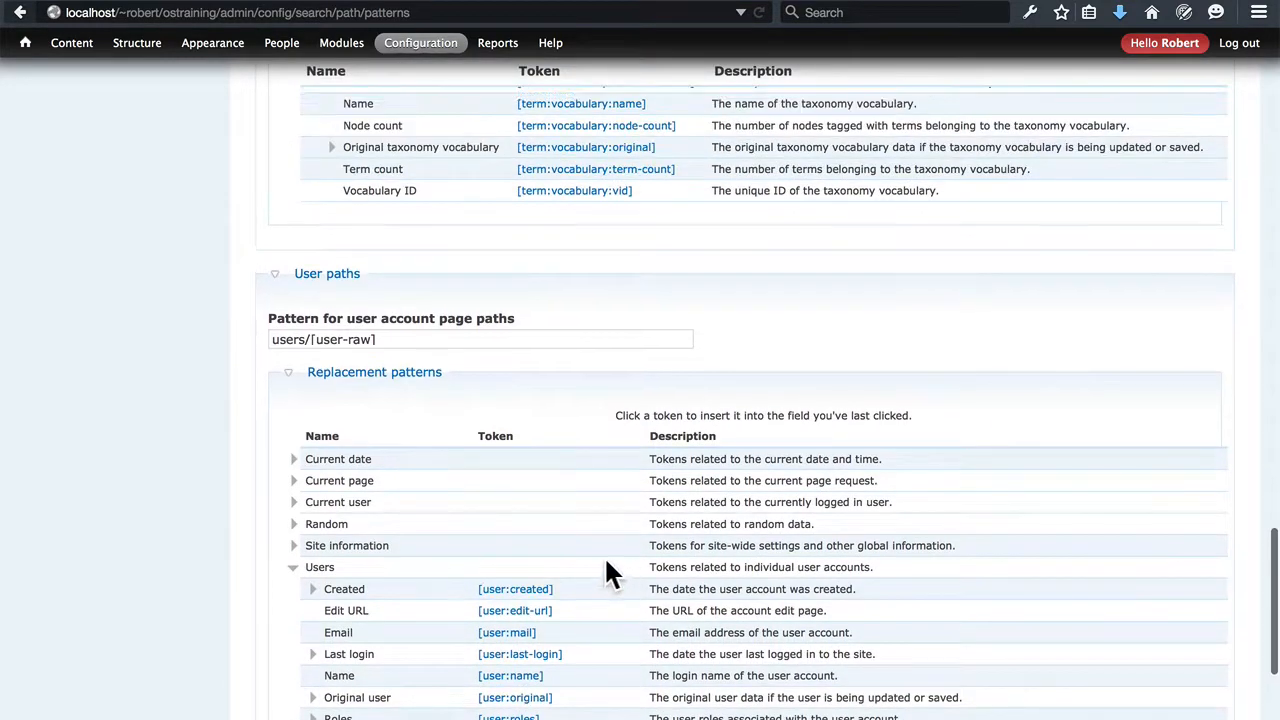
left_click_drag(374, 342, 346, 340)
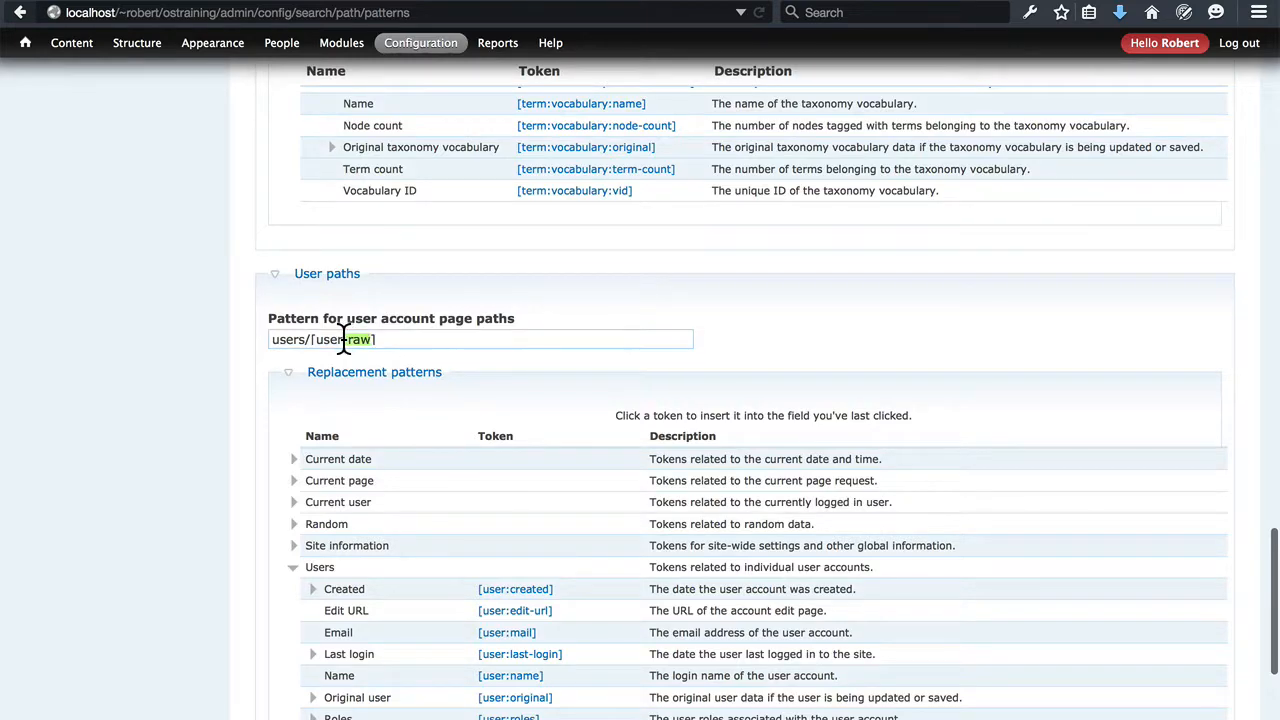
type(":name")
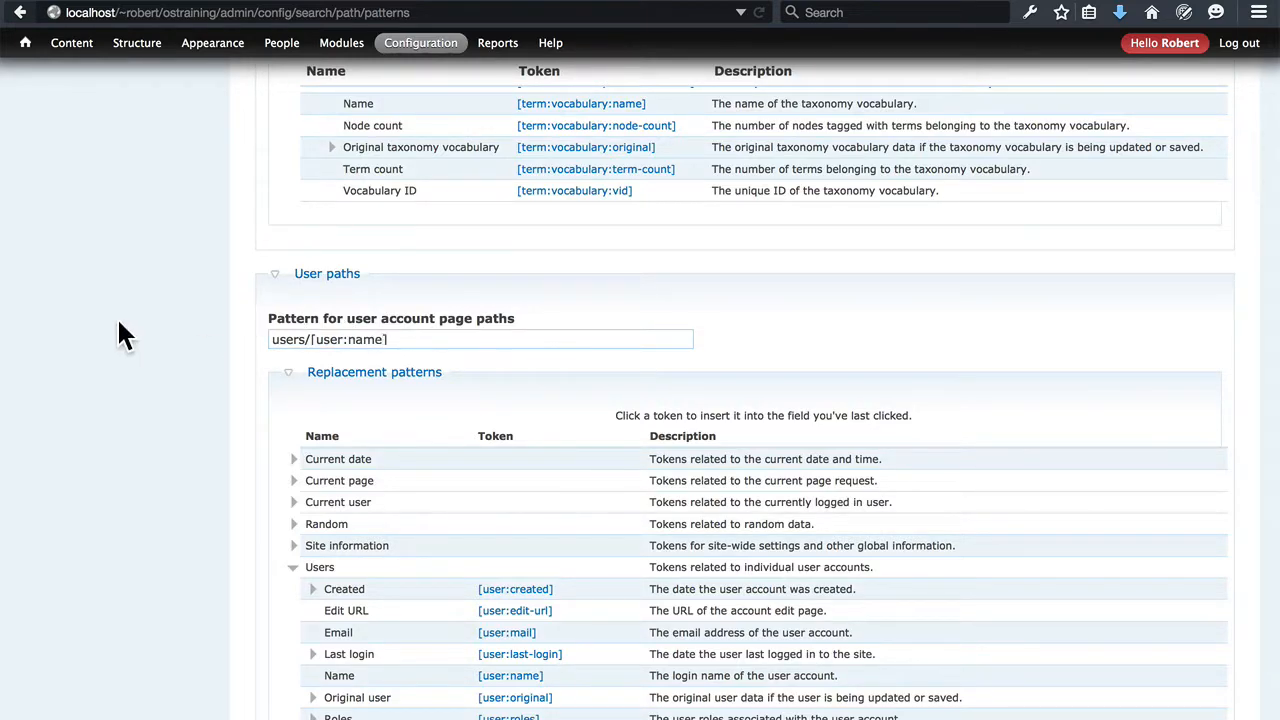
Check the edited URL alias patterns, save the configuration and review the saved content, taxonomy and user patterns
scroll(118, 324, "down", 5)
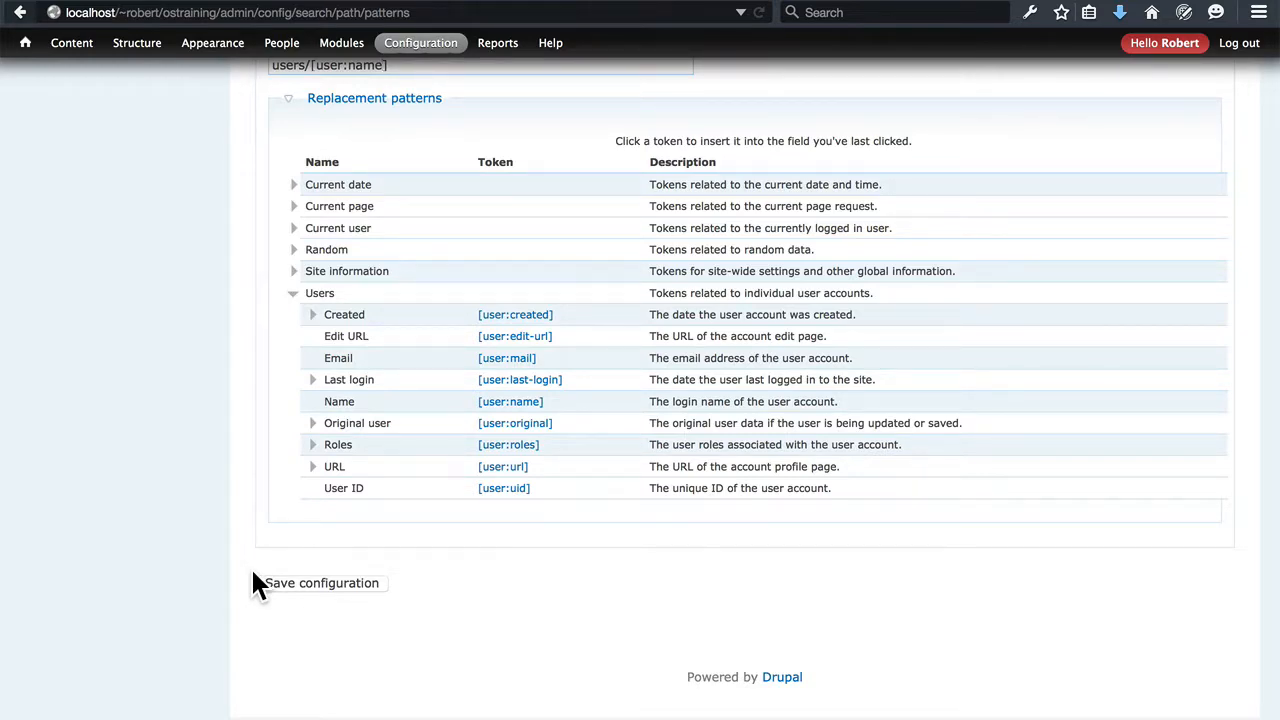
scroll(255, 583, "up", 20)
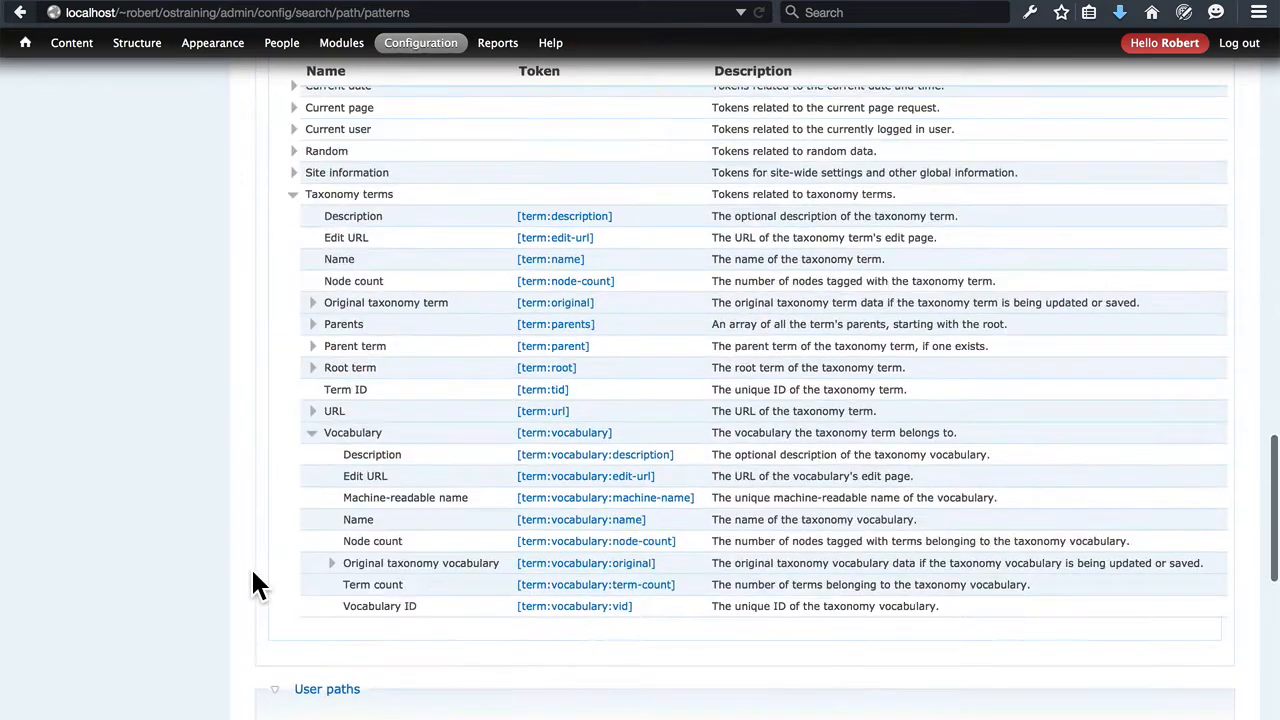
scroll(254, 578, "up", 5)
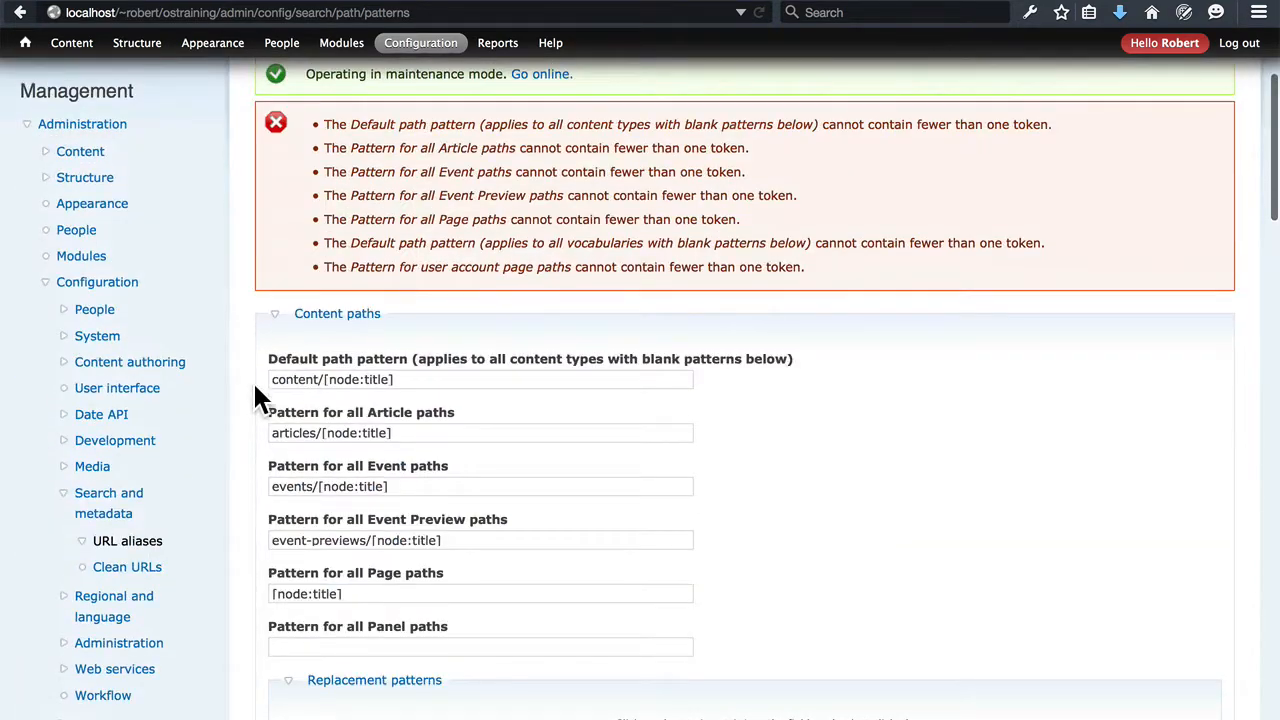
scroll(254, 388, "up", 1)
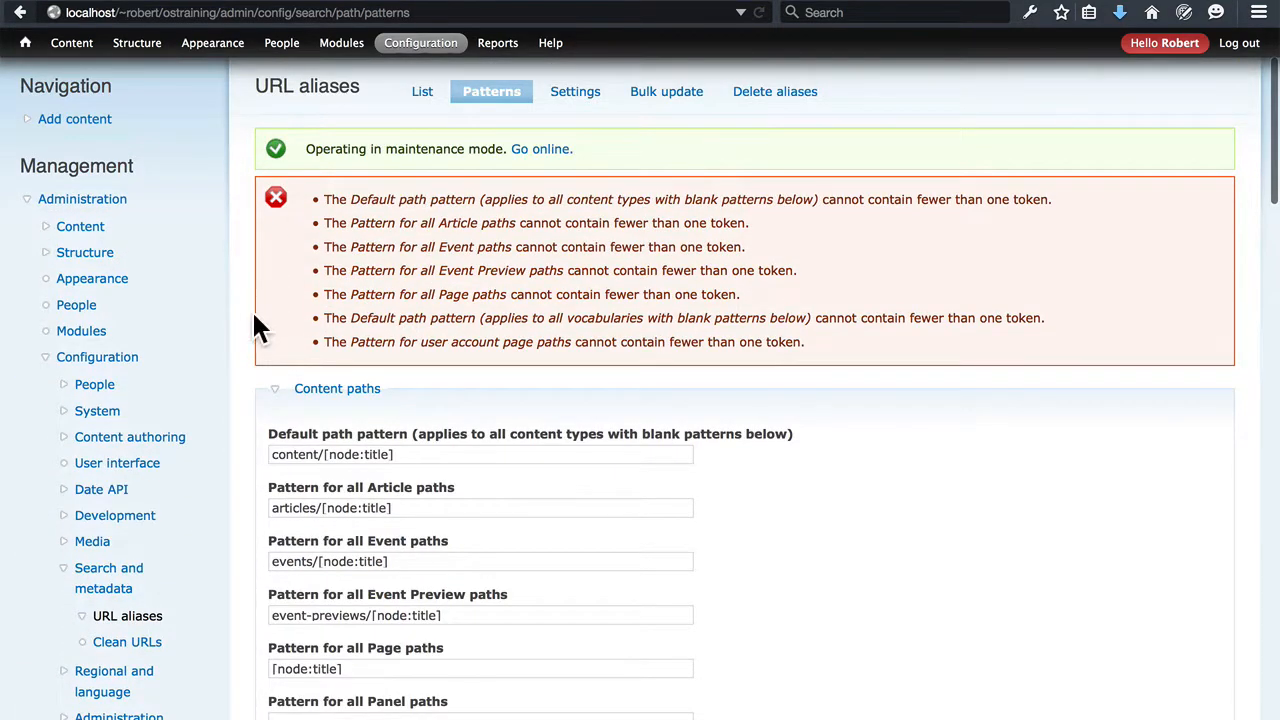
scroll(253, 325, "down", 20)
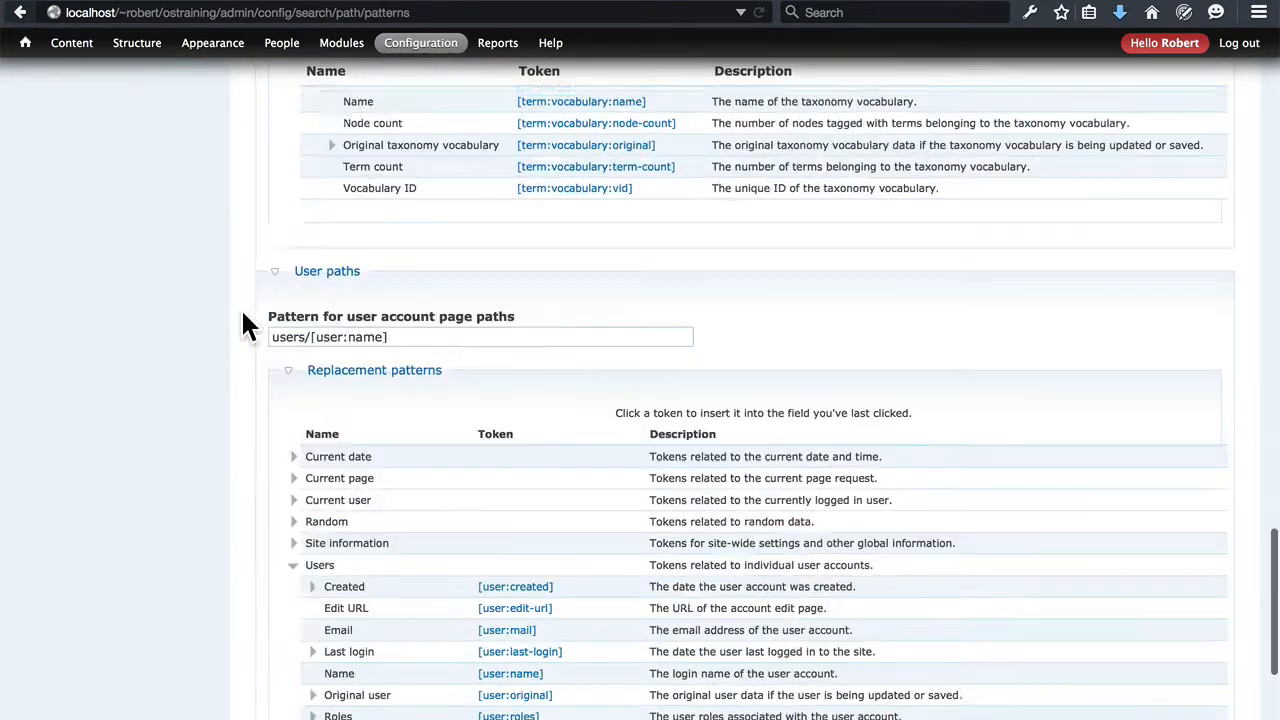
scroll(245, 325, "down", 3)
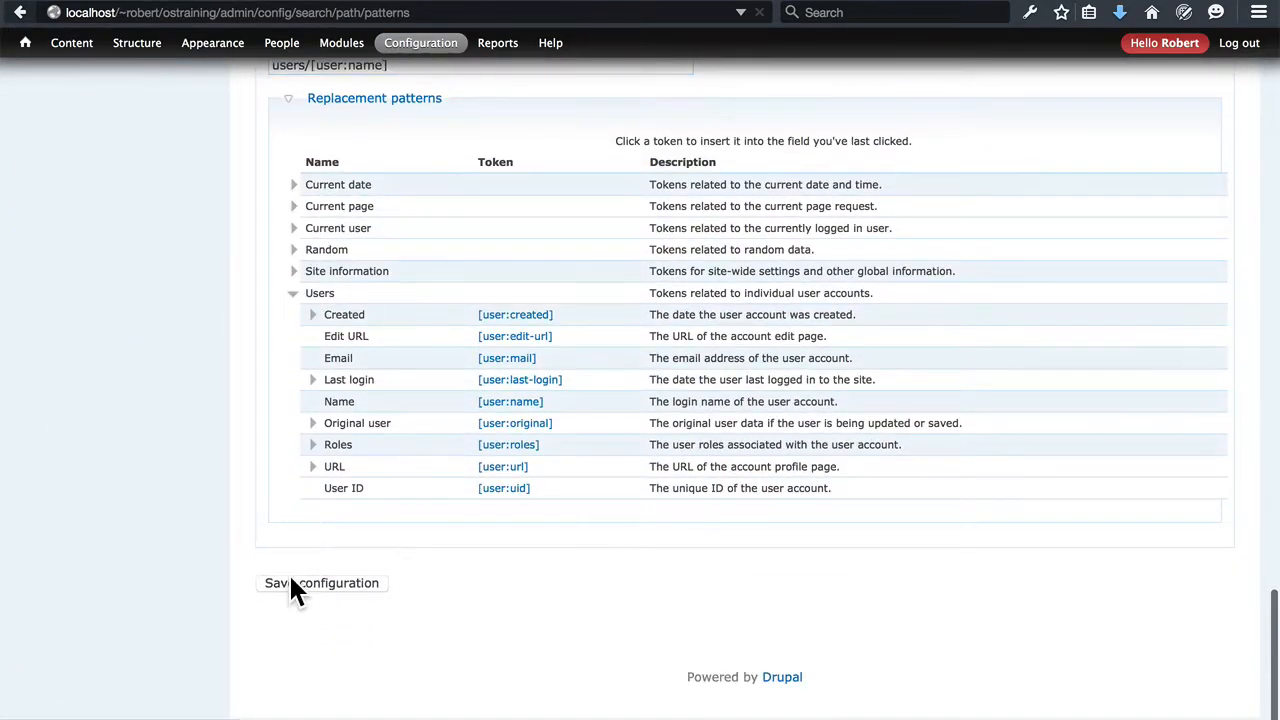
left_click(292, 588)
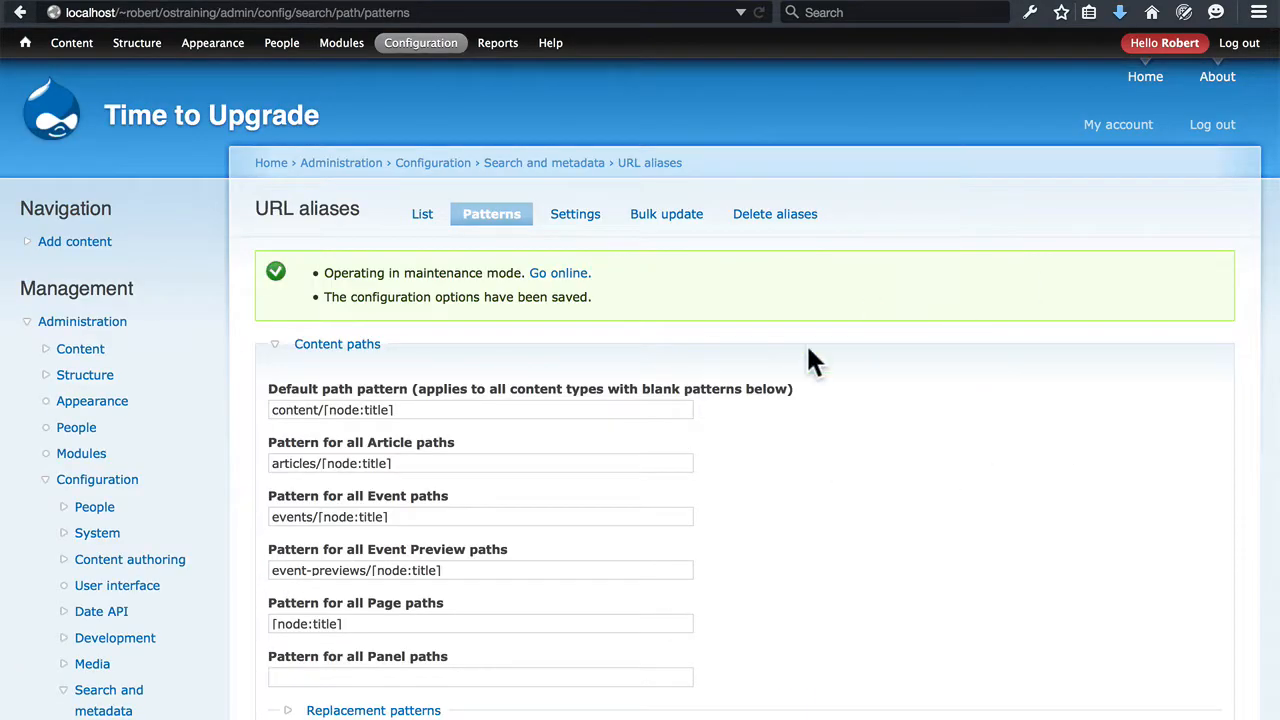
scroll(912, 372, "down", 6)
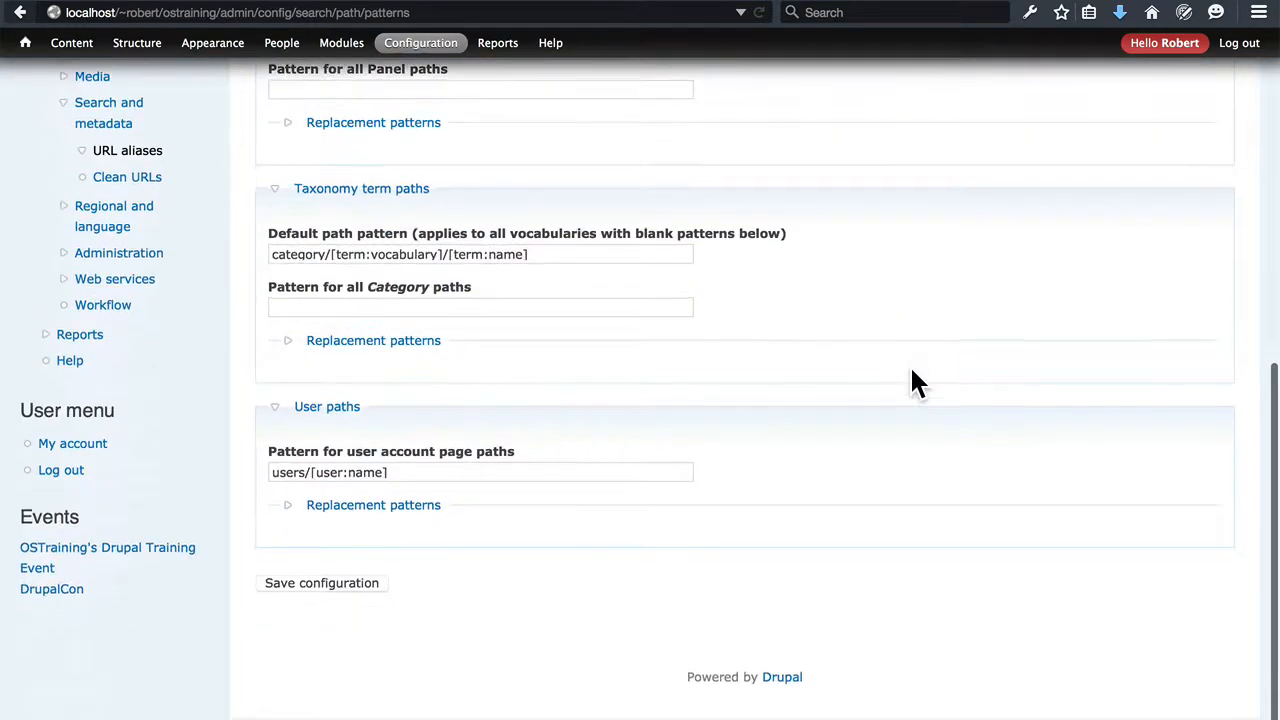
scroll(912, 382, "up", 6)
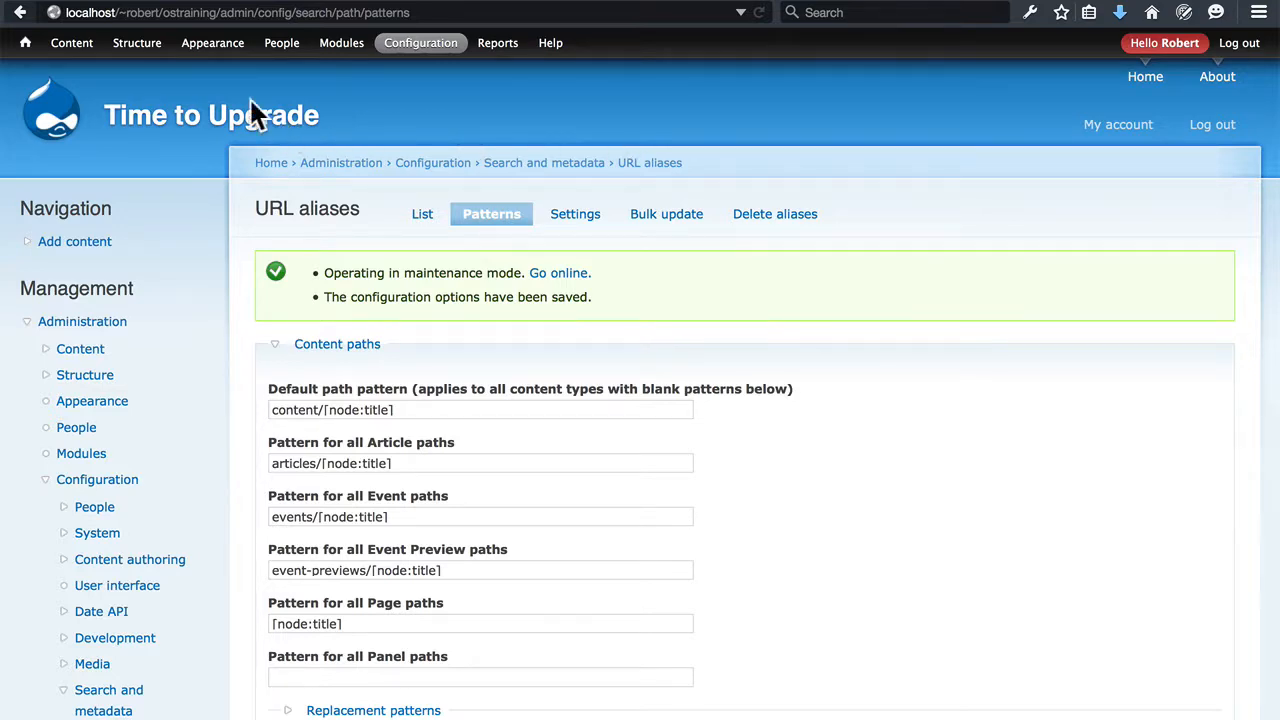
Examine the Article content type's fields and its default display settings for the Image, Body and Category fields
mouse_move(148, 56)
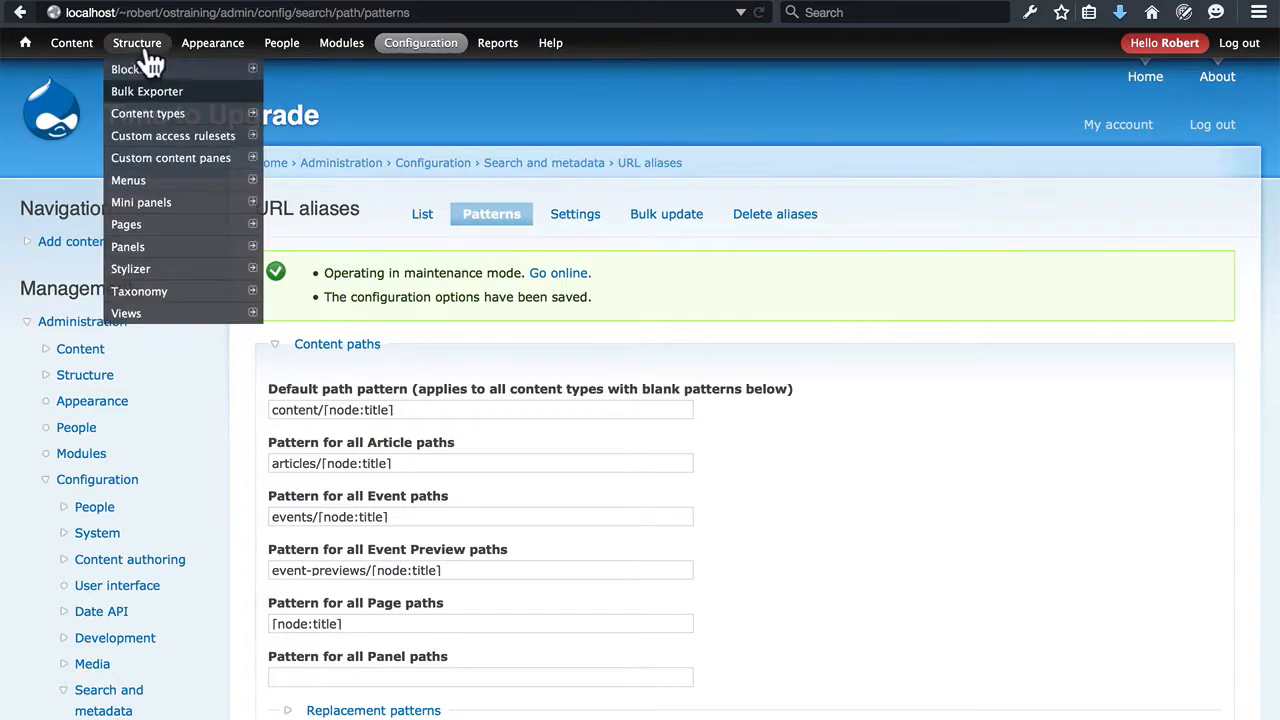
left_click(148, 120)
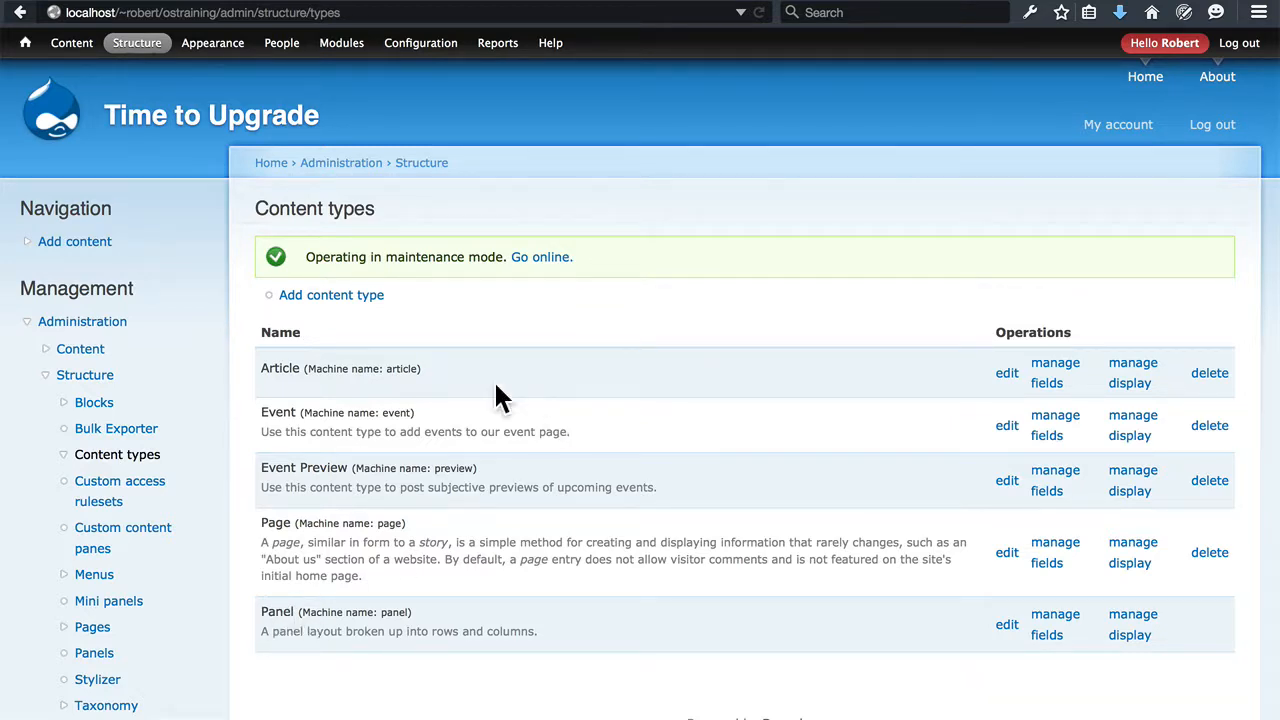
left_click(1058, 366)
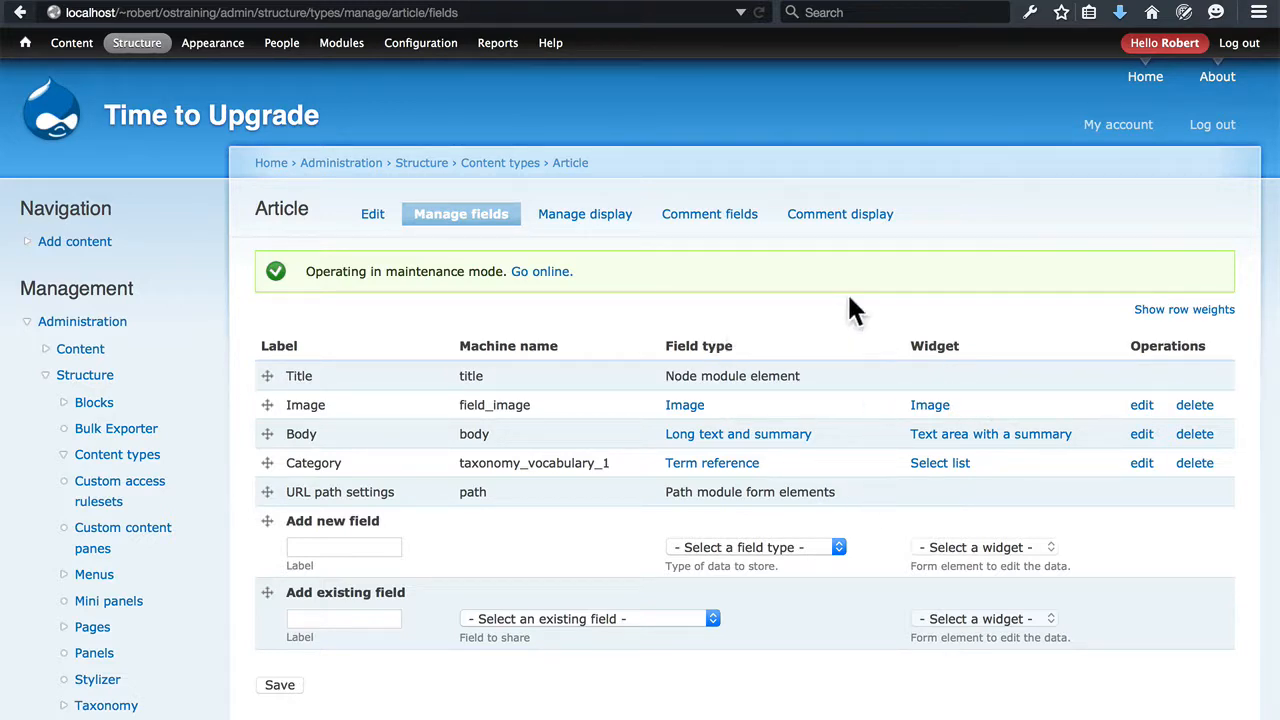
left_click(594, 224)
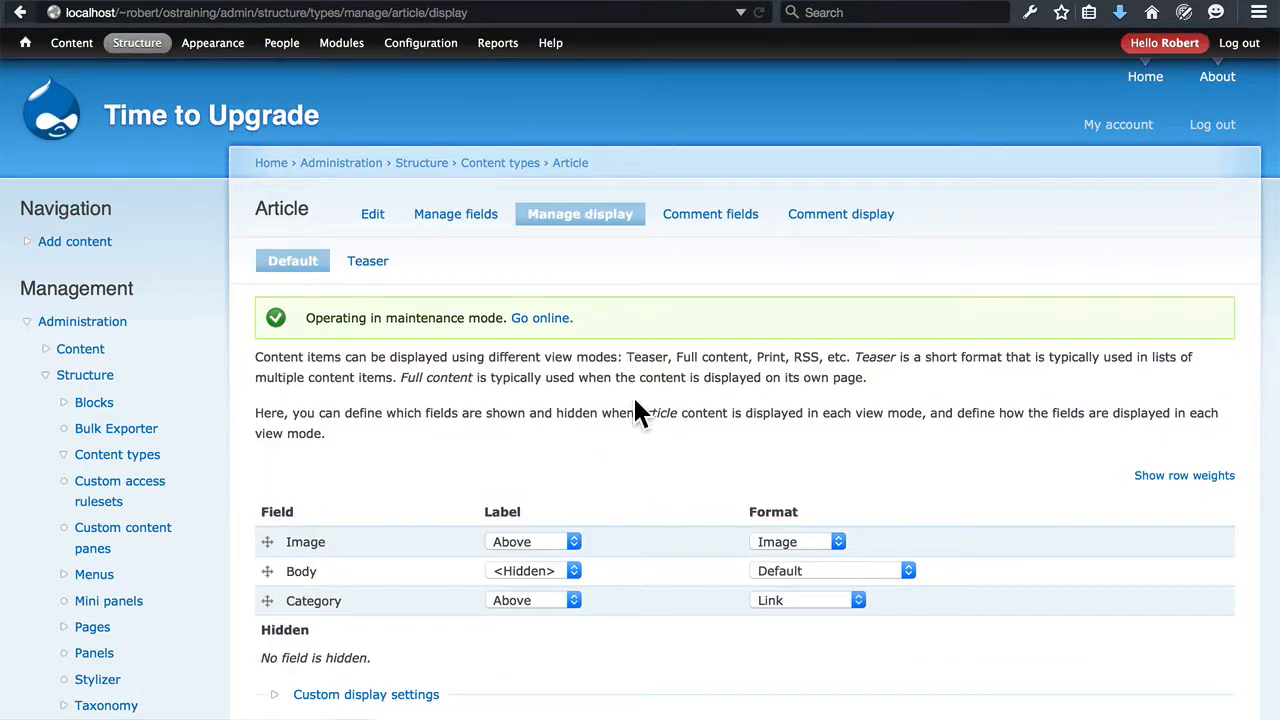
scroll(634, 408, "down", 3)
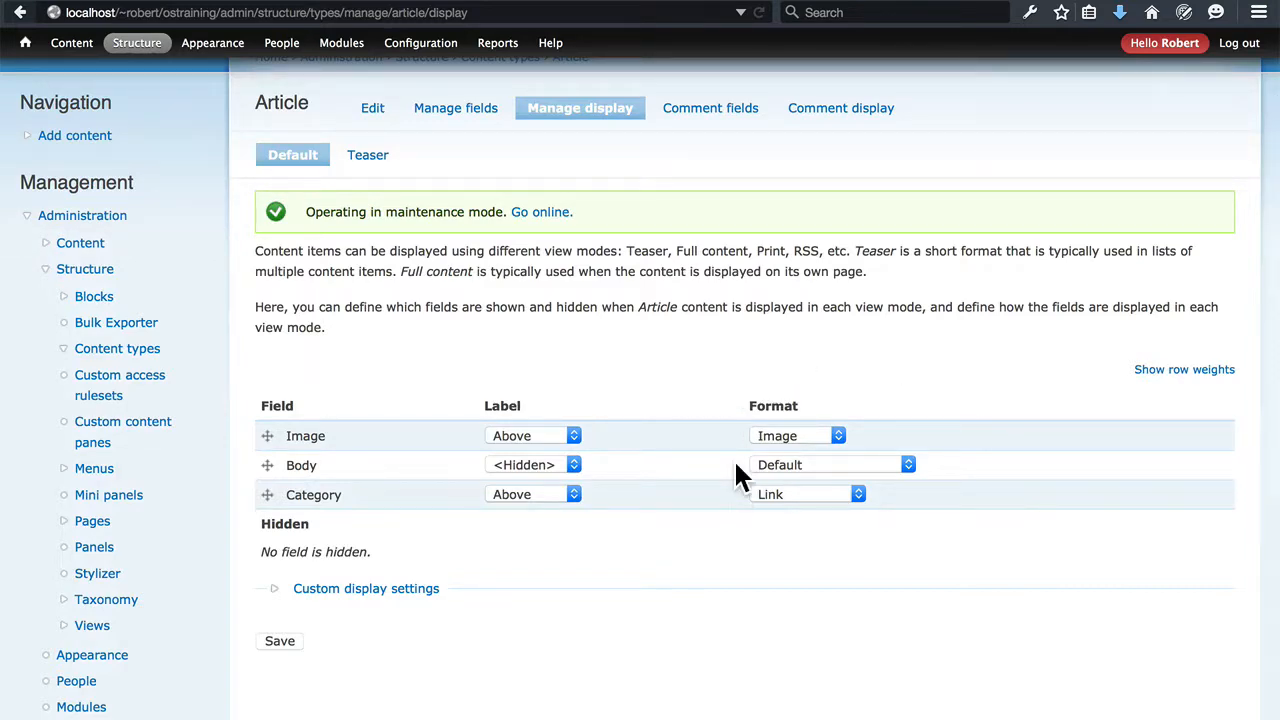
scroll(735, 470, "up", 3)
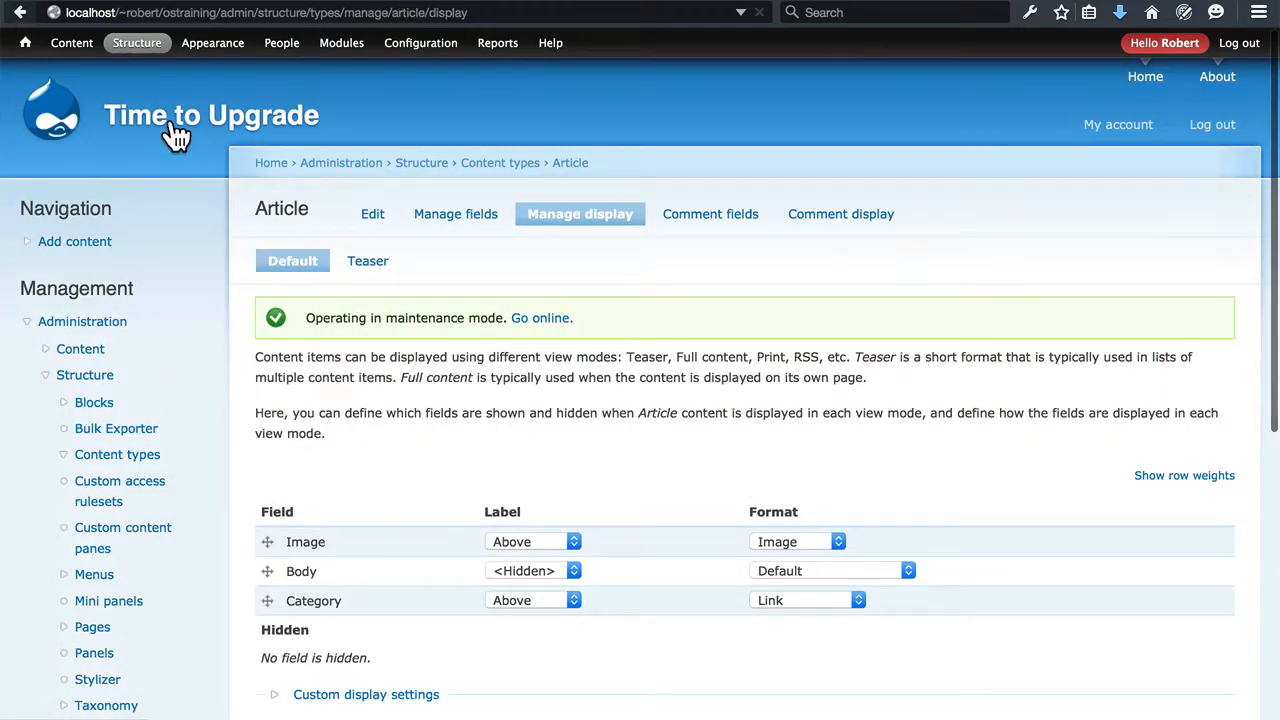
Go to the site's front page, look through the posts and open the article "Why Concerts Are Fun"
left_click(176, 134)
scroll(703, 320, "down", 8)
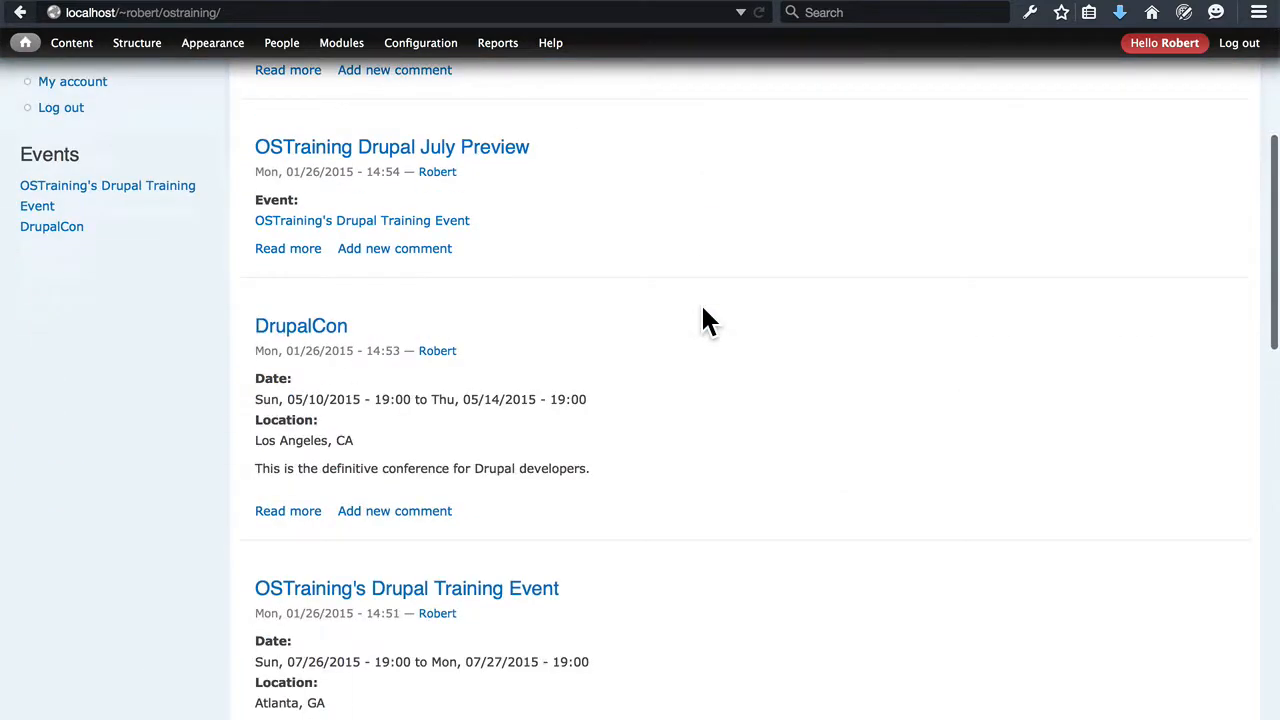
scroll(705, 320, "down", 15)
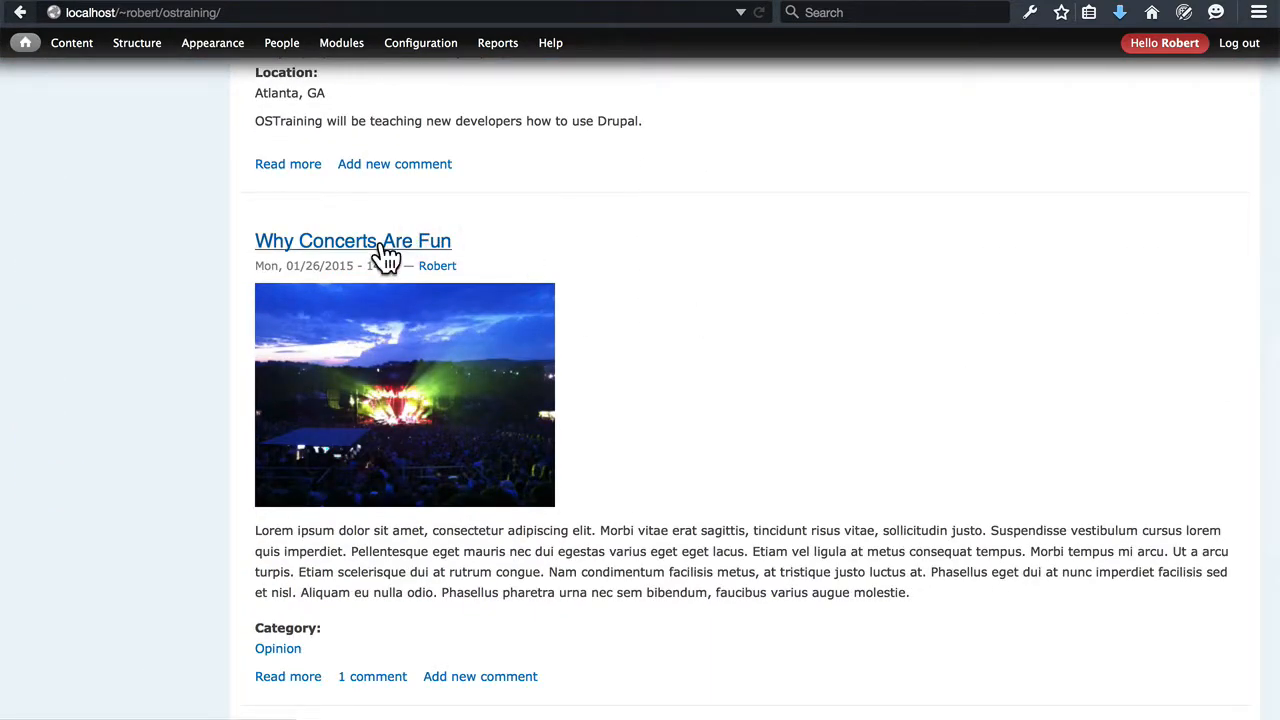
left_click(382, 244)
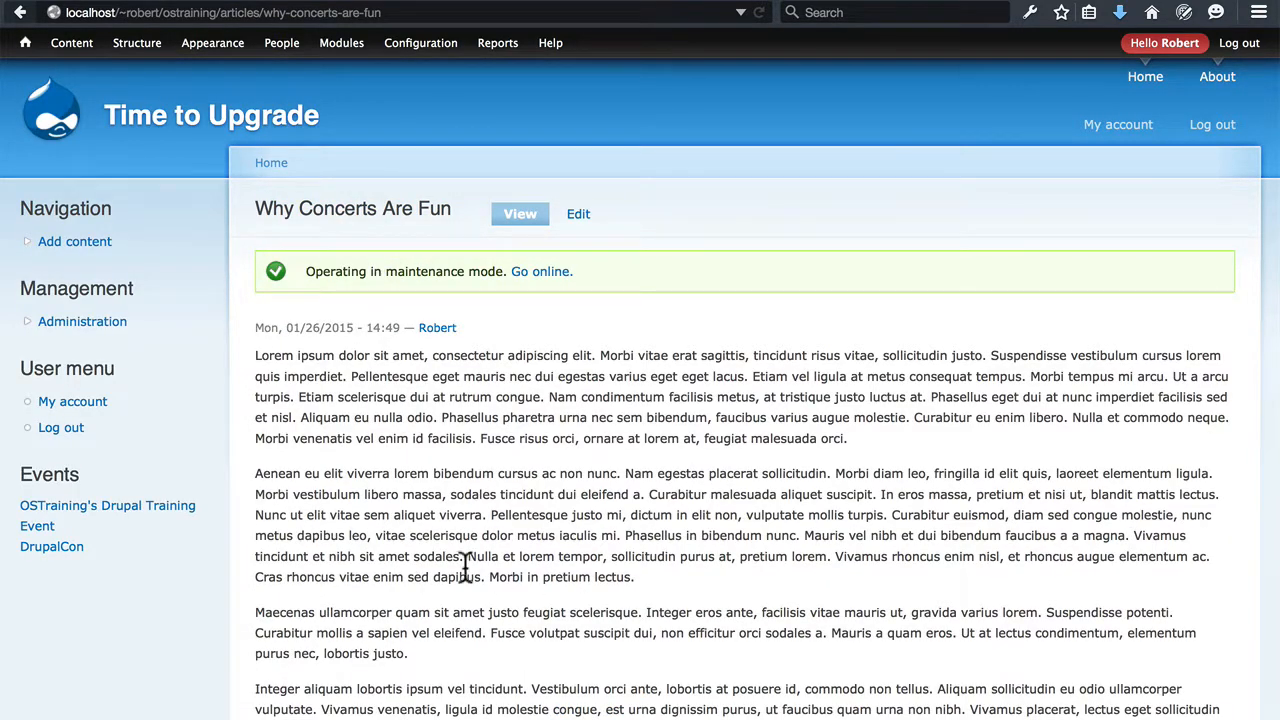
Examine the Image and Category fields below the body text of the article "Why Concerts Are Fun"
scroll(553, 453, "down", 10)
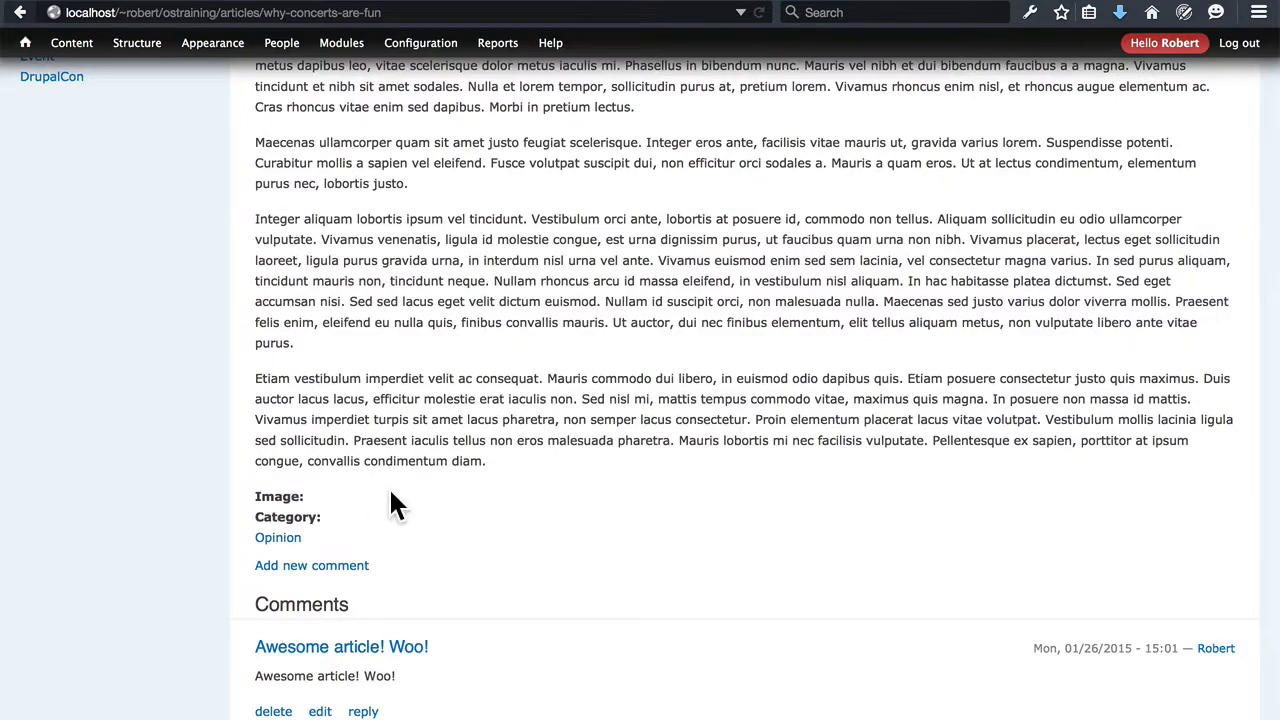
scroll(391, 492, "up", 10)
scroll(391, 492, "down", 8)
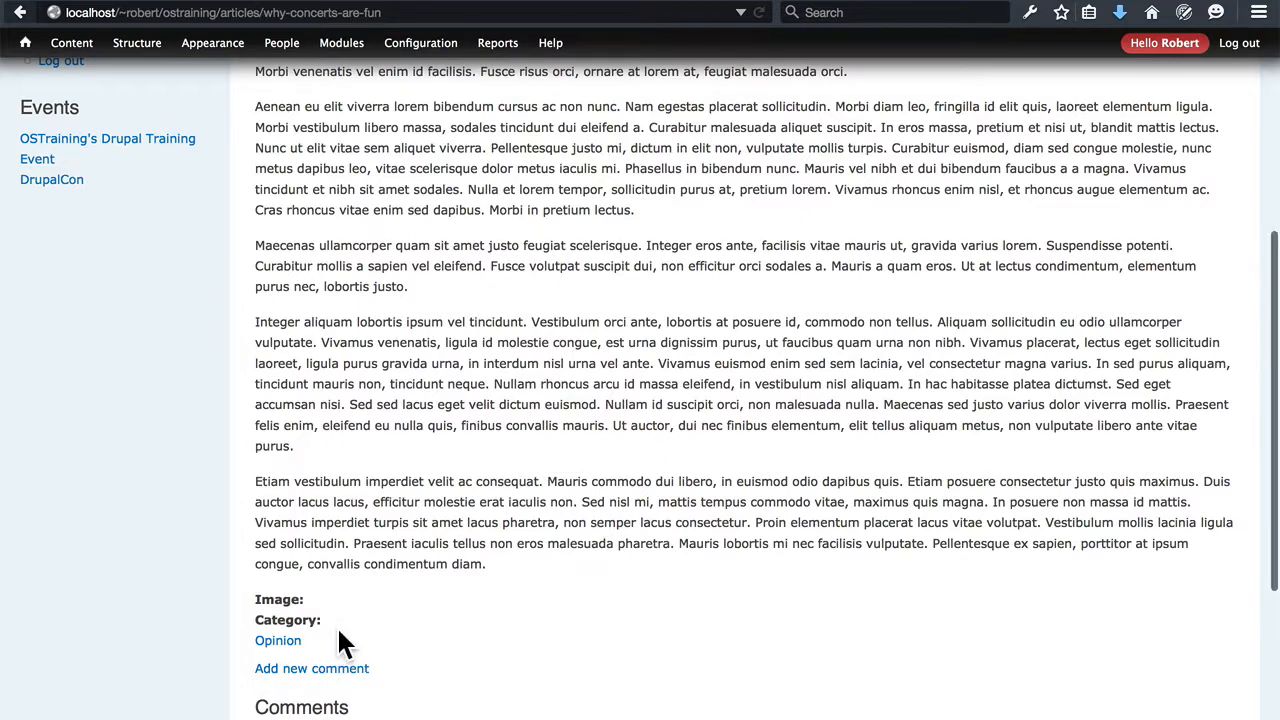
scroll(502, 520, "down", 5)
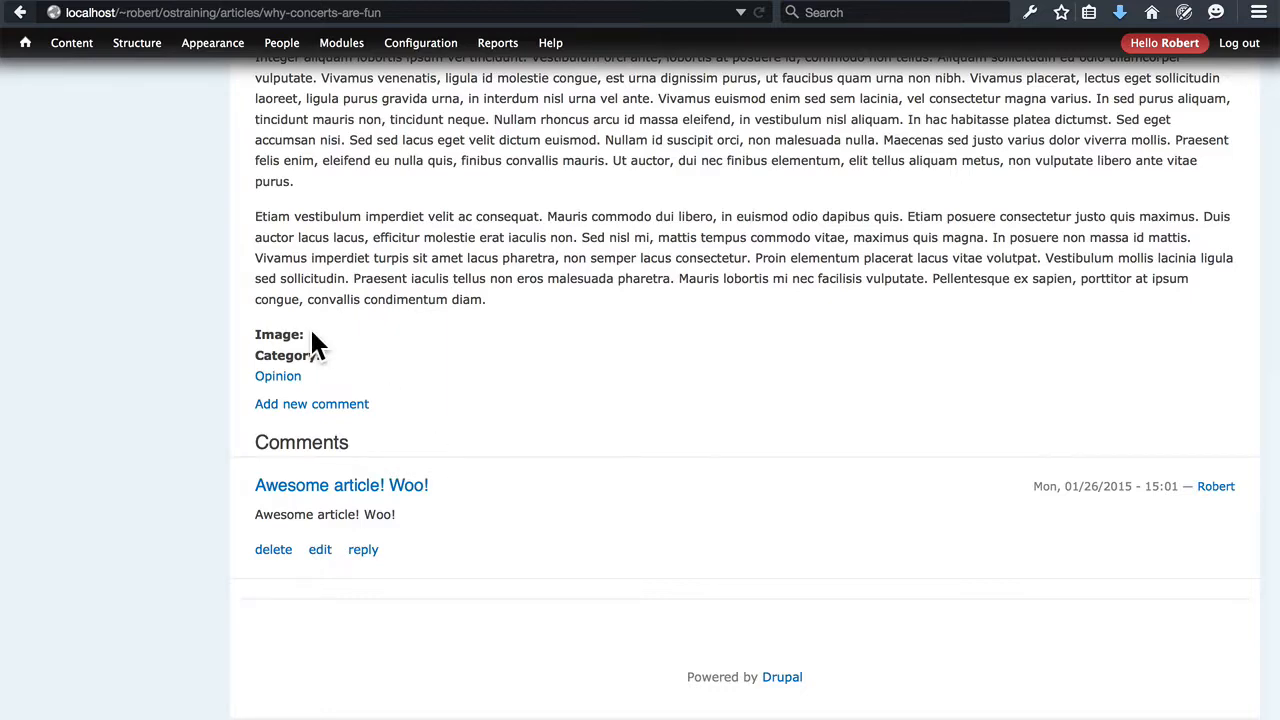
Check the Image field's label and format in the Article content type's default display settings
mouse_move(137, 45)
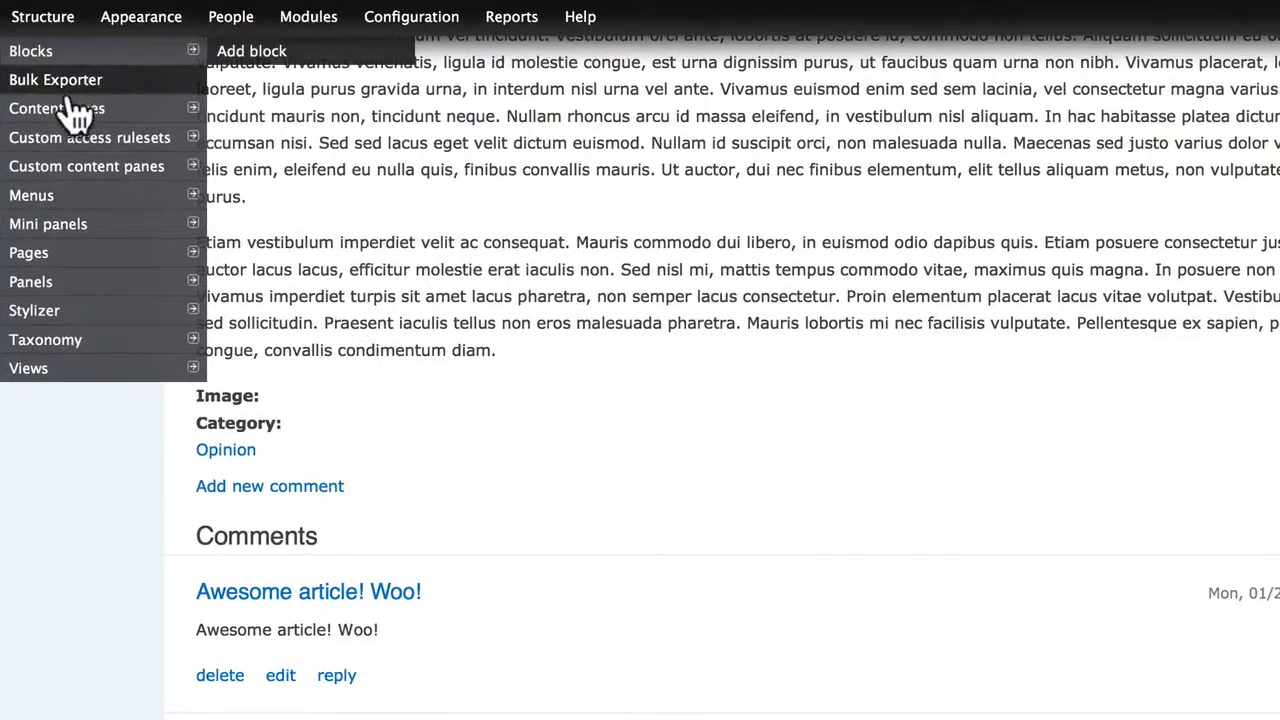
mouse_move(150, 110)
mouse_move(255, 140)
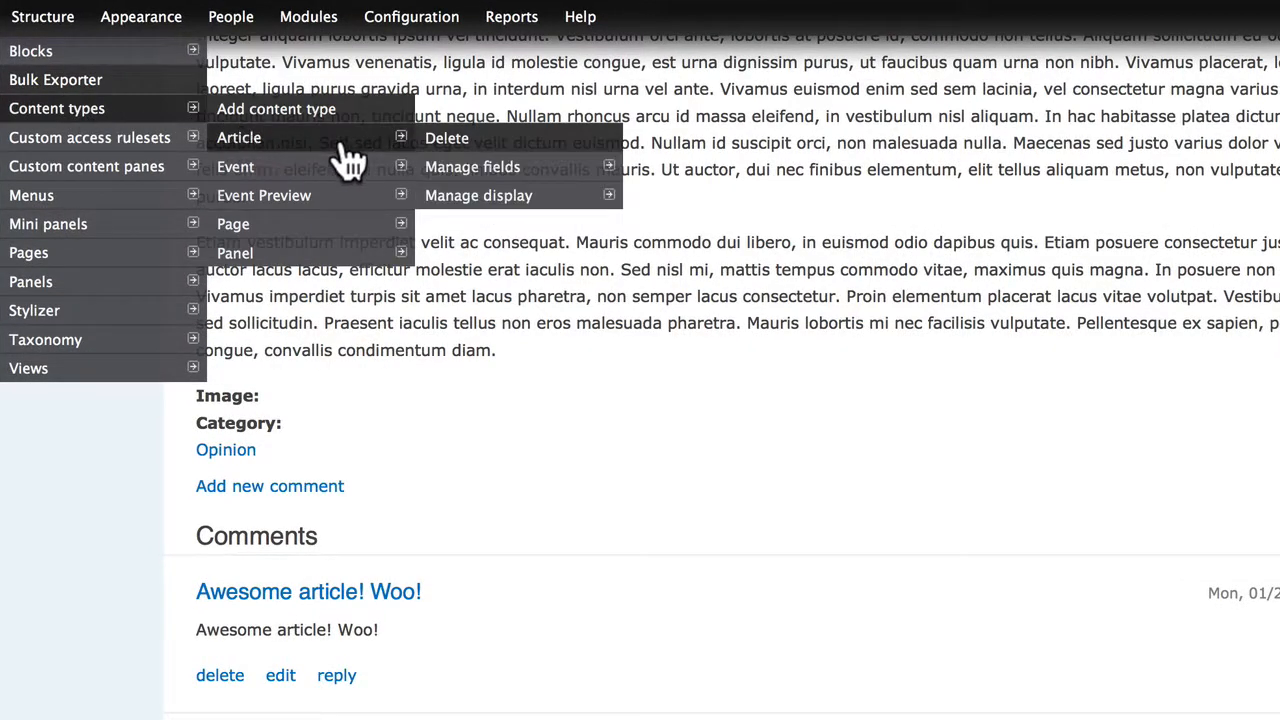
mouse_move(478, 200)
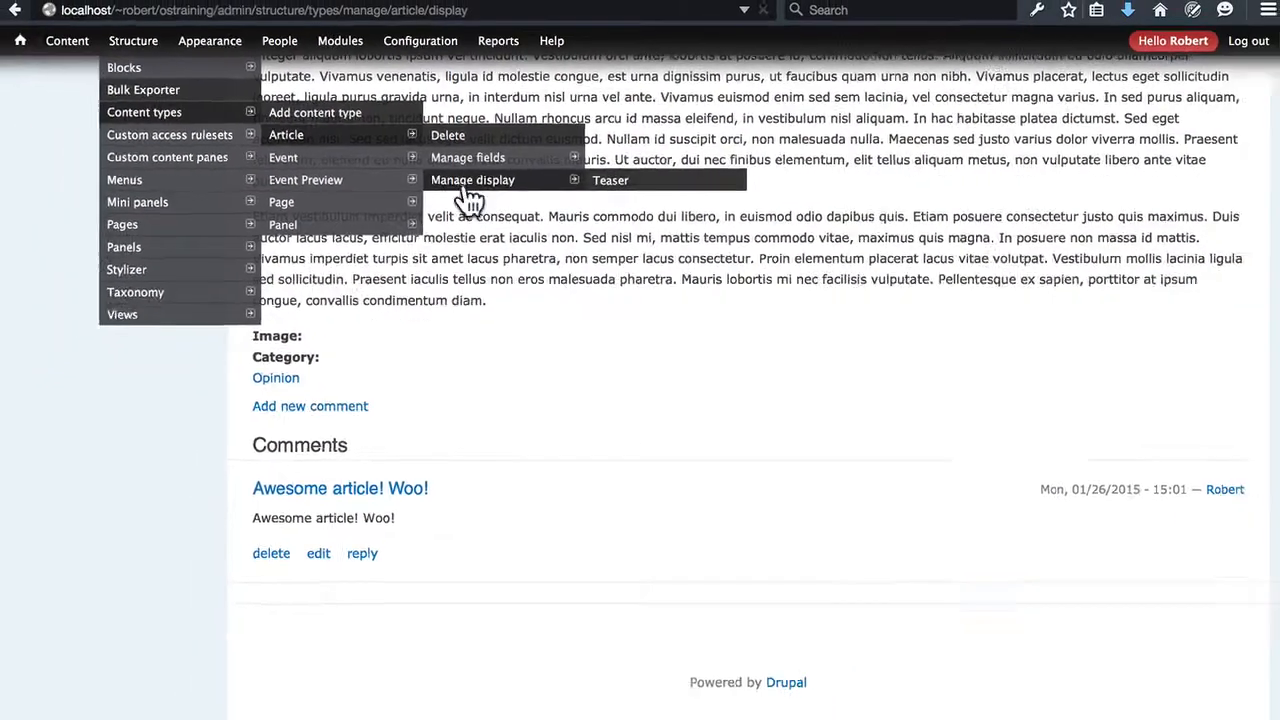
left_click(474, 200)
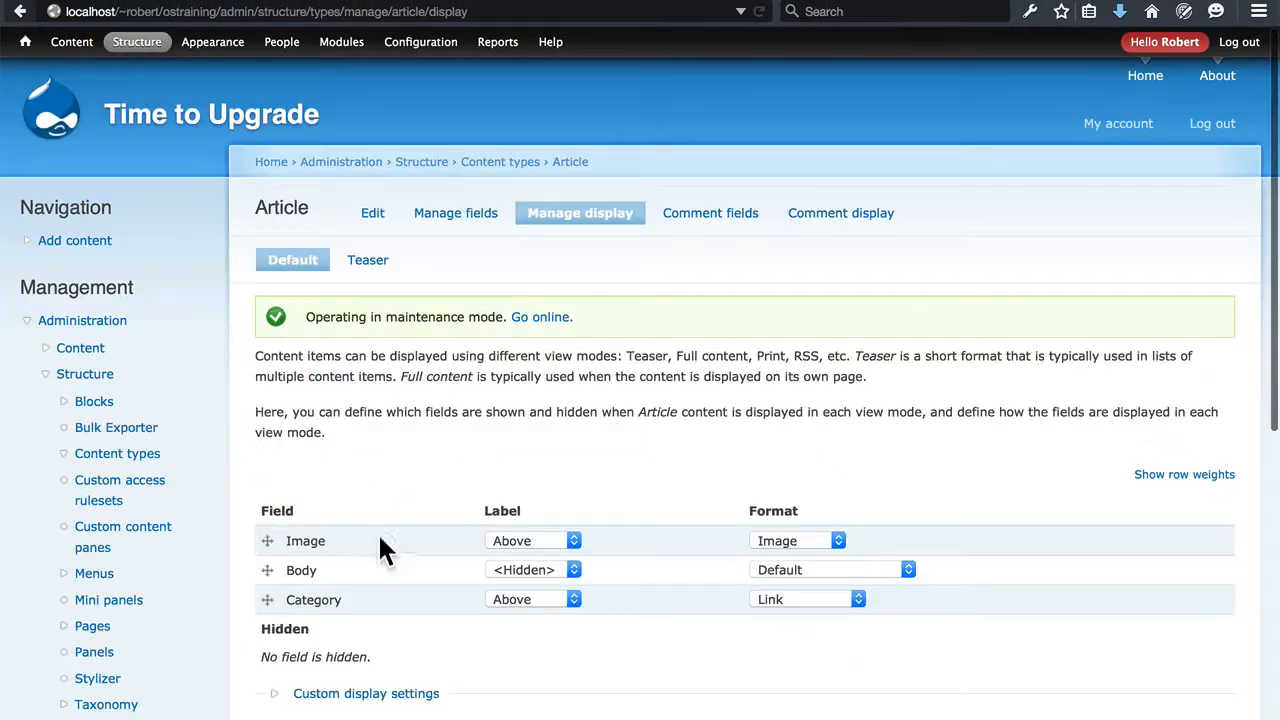
Open the article "Why Concerts Are Fun" for editing to check its attached image, and compare its teaser on the front page
left_click(20, 11)
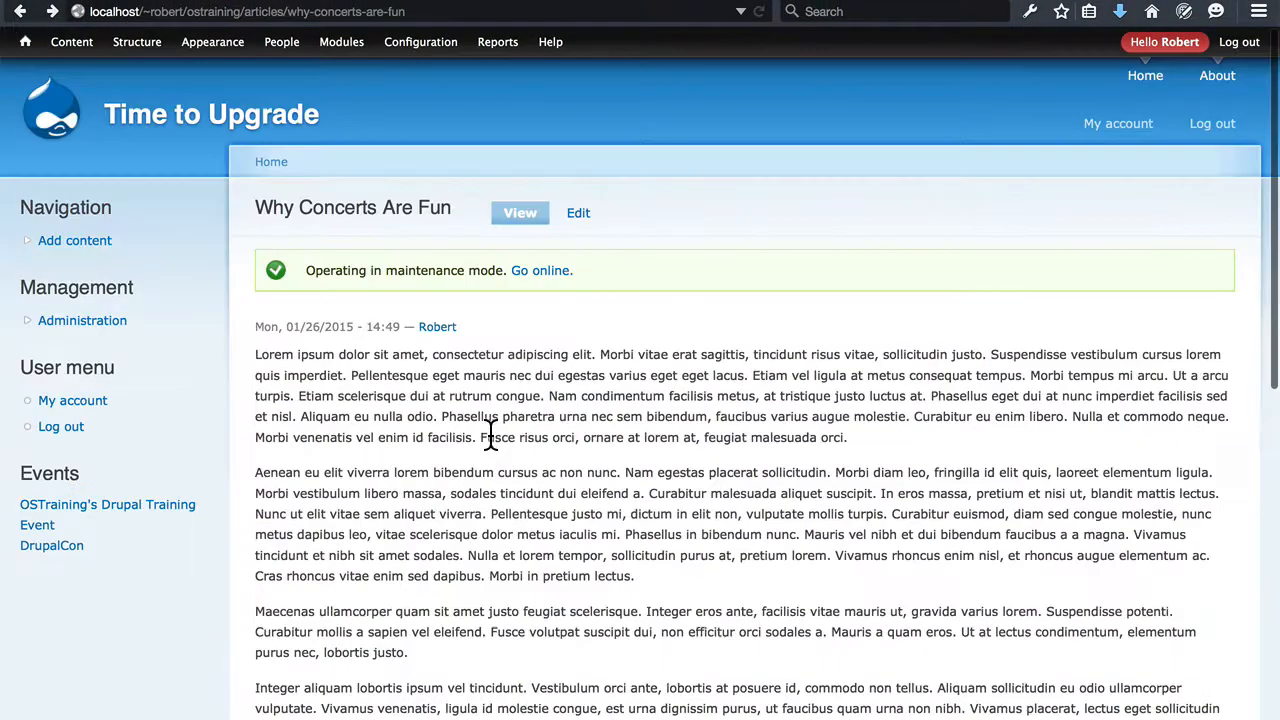
left_click(579, 216)
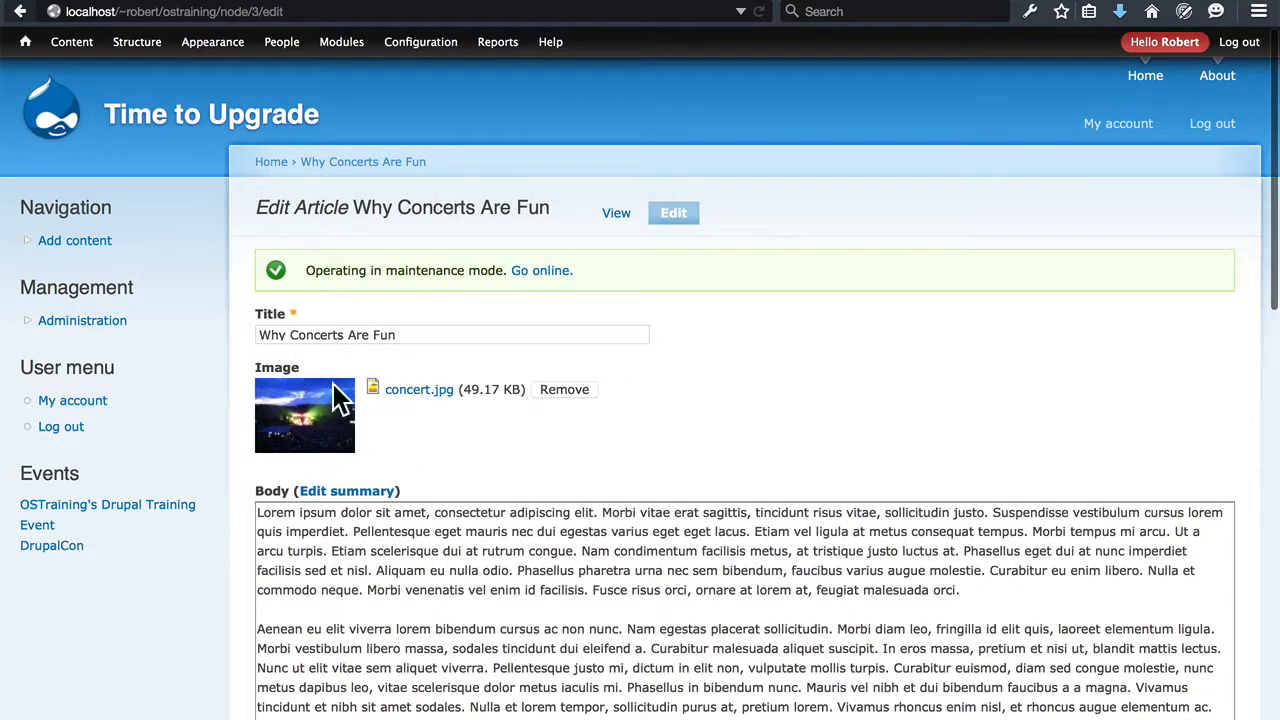
left_click(272, 161)
scroll(766, 306, "down", 10)
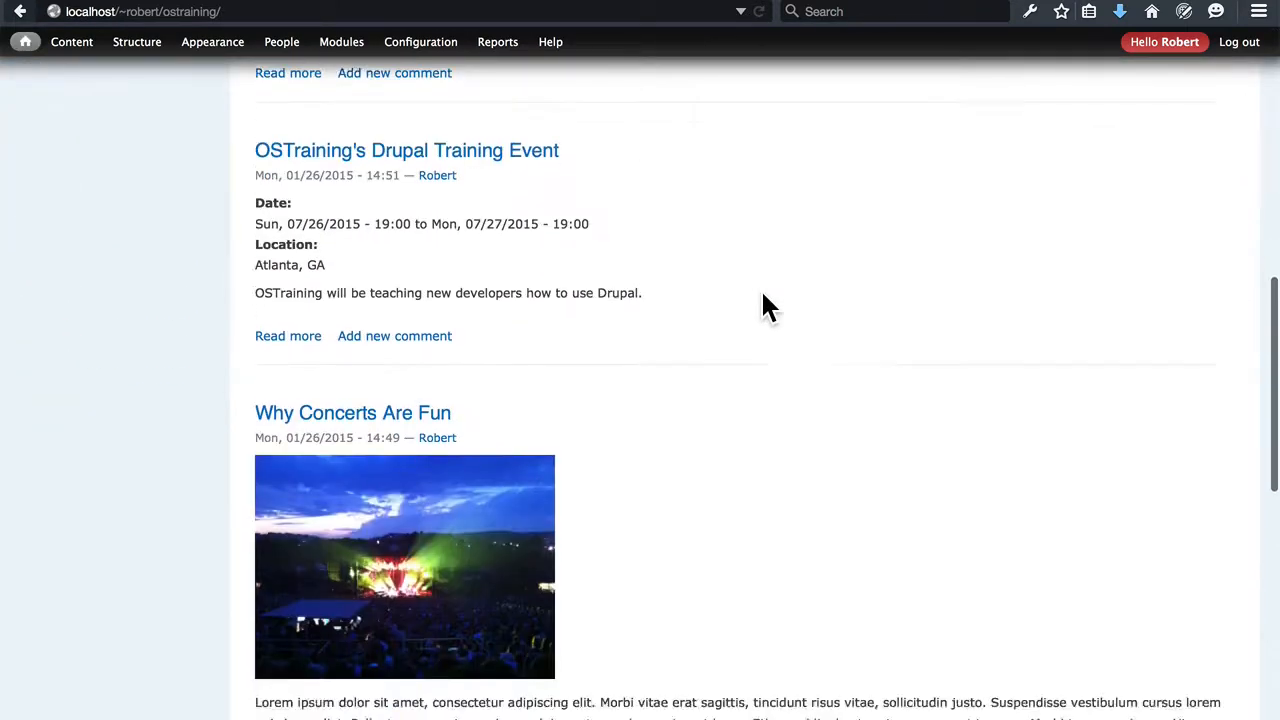
scroll(654, 402, "up", 11)
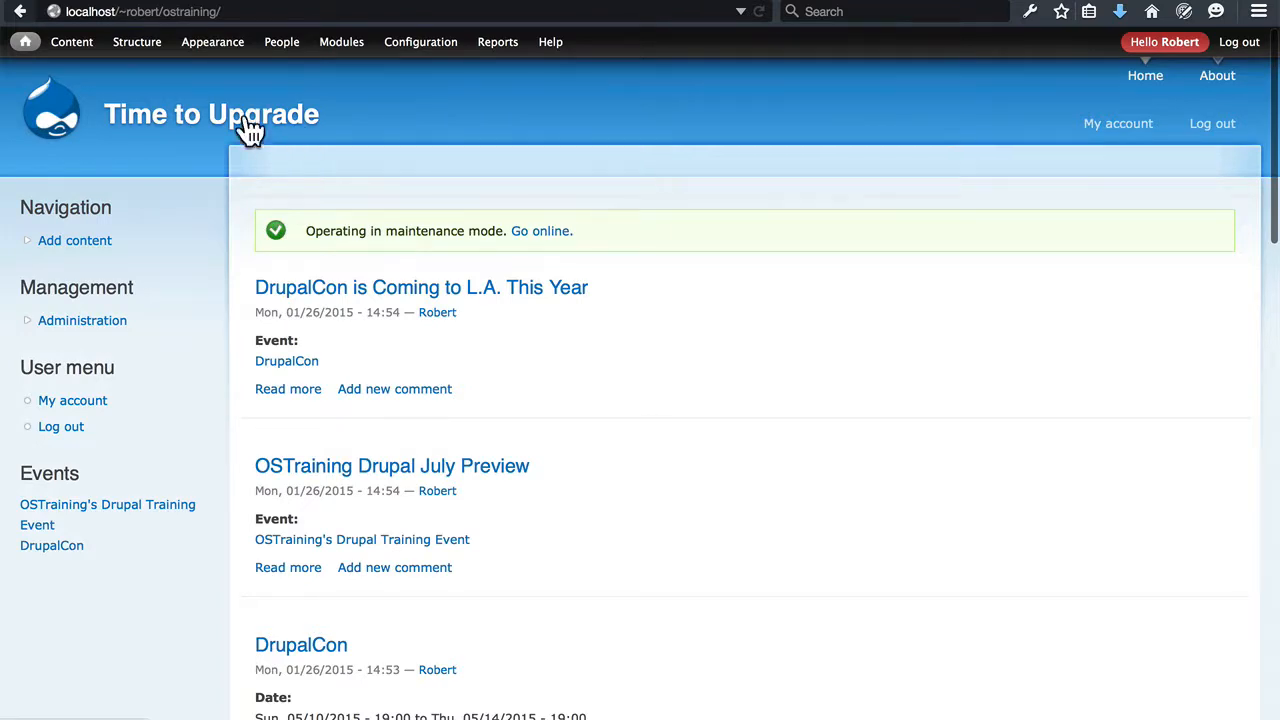
Set the Image field's format to <Hidden> in the Article content type's default display and save the settings
mouse_move(137, 57)
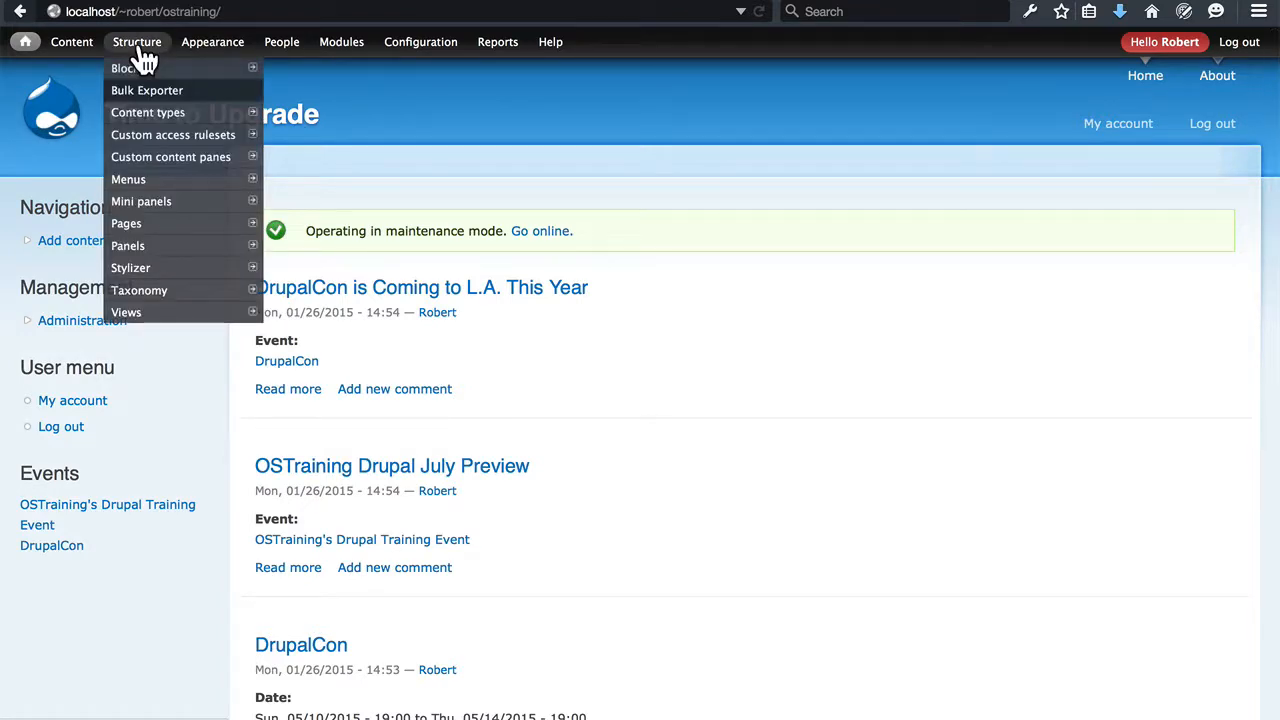
mouse_move(135, 112)
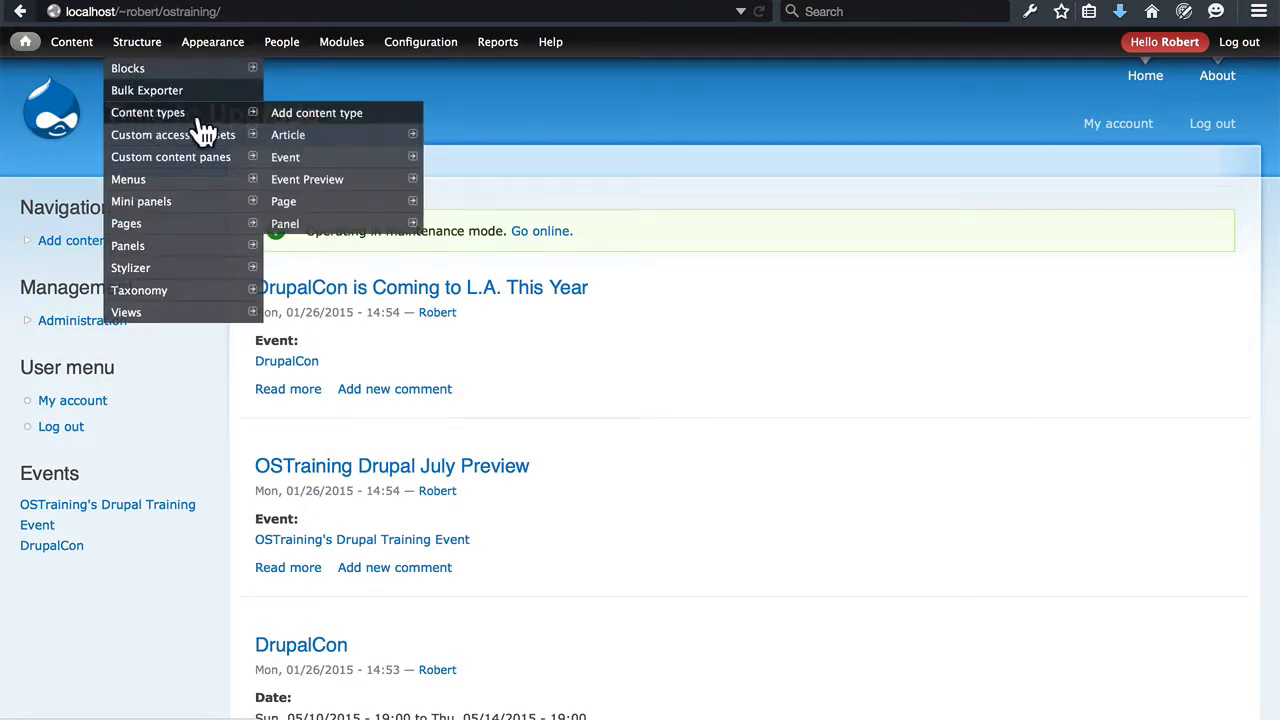
mouse_move(323, 140)
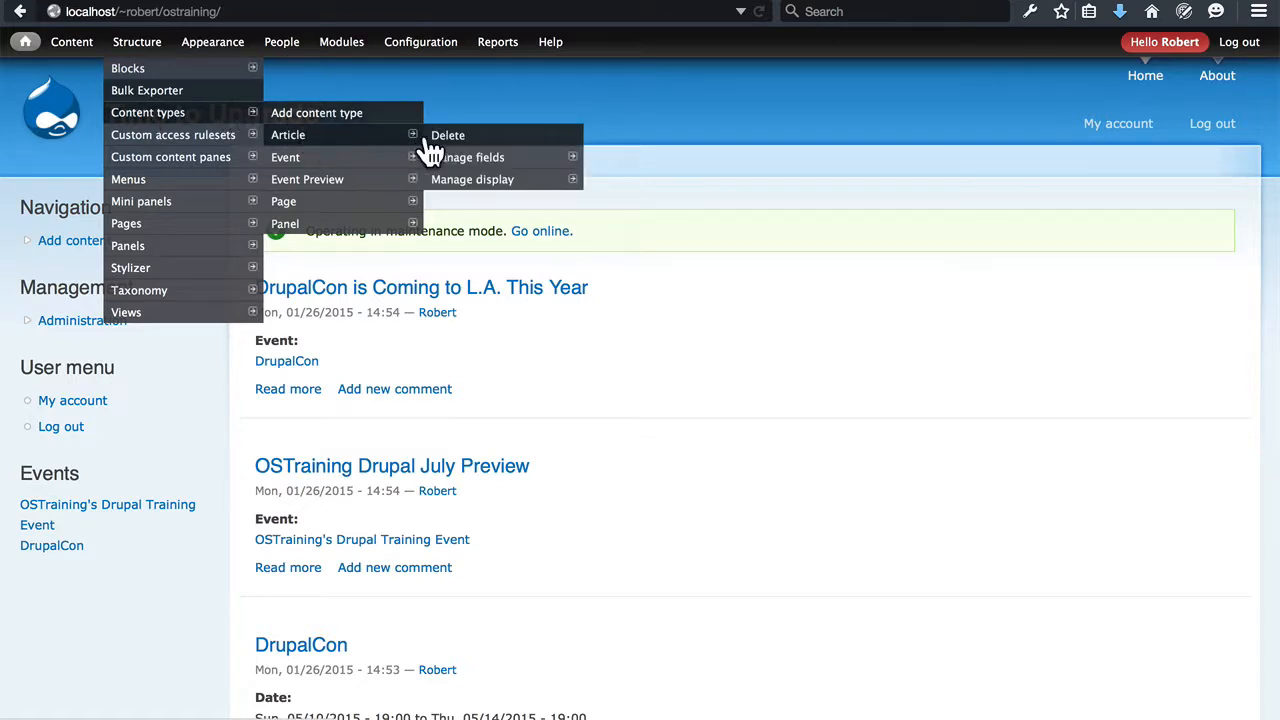
left_click(466, 182)
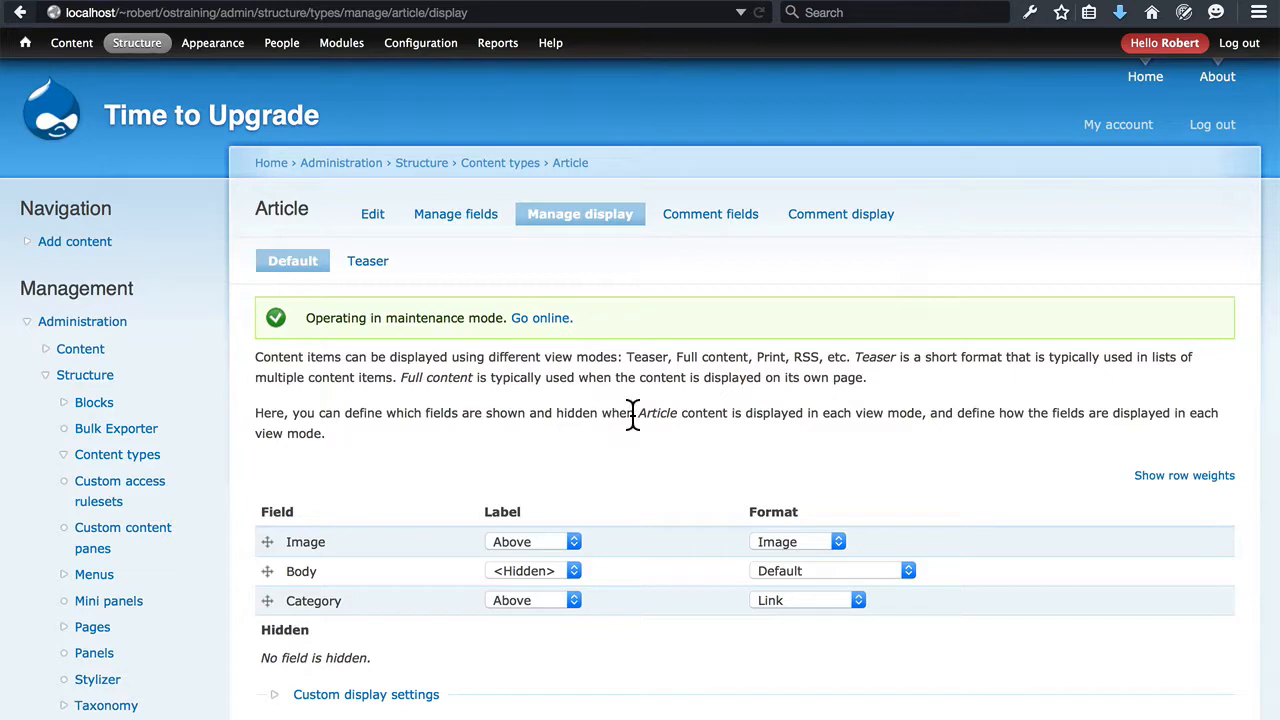
scroll(631, 418, "down", 2)
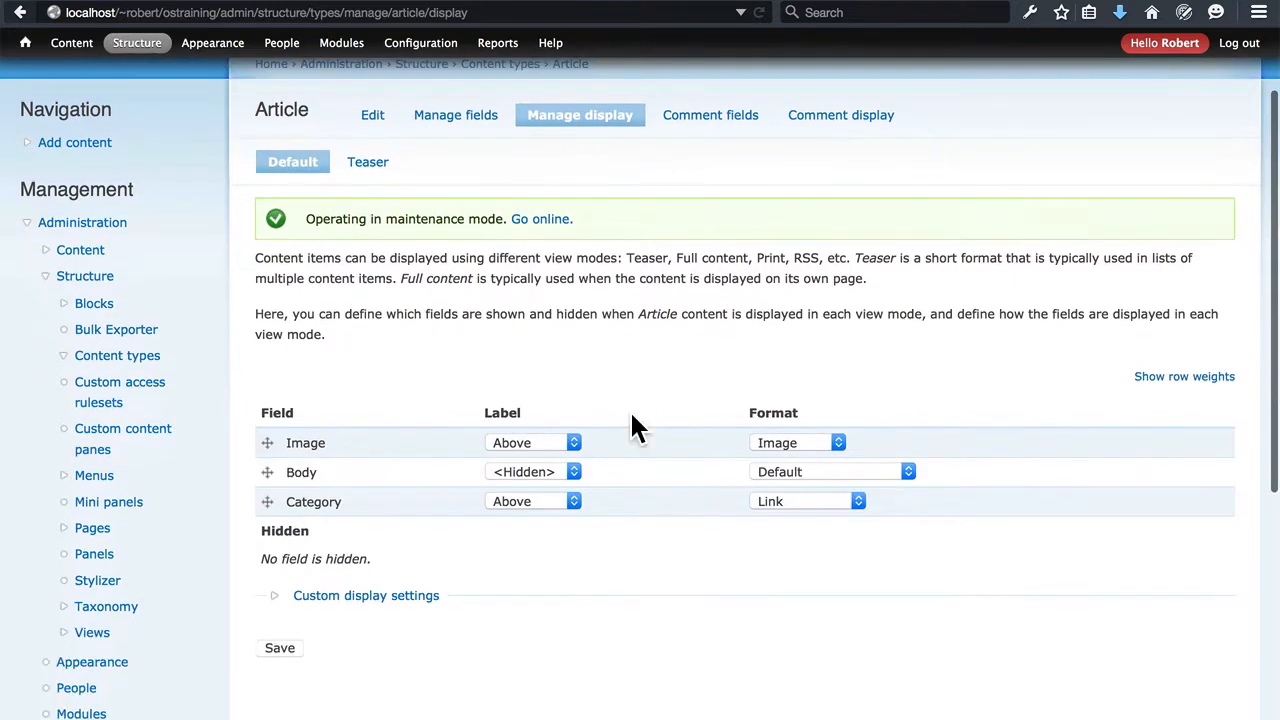
left_click(822, 448)
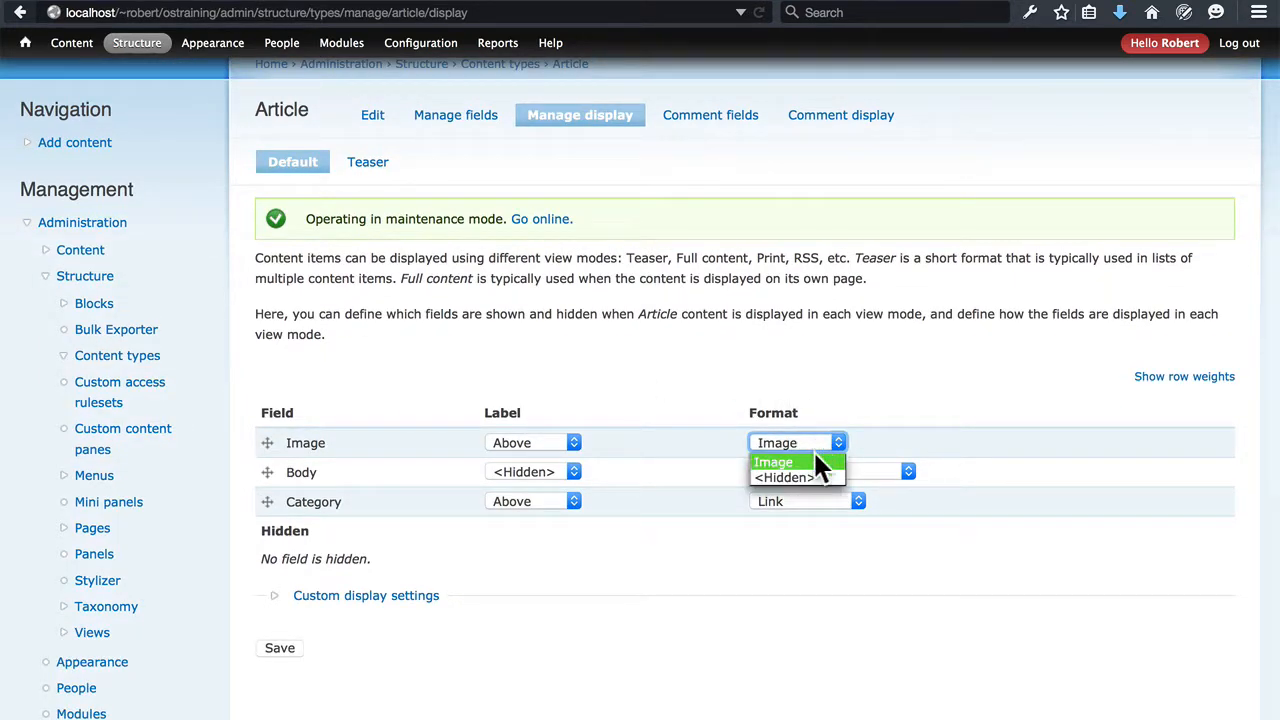
left_click(805, 477)
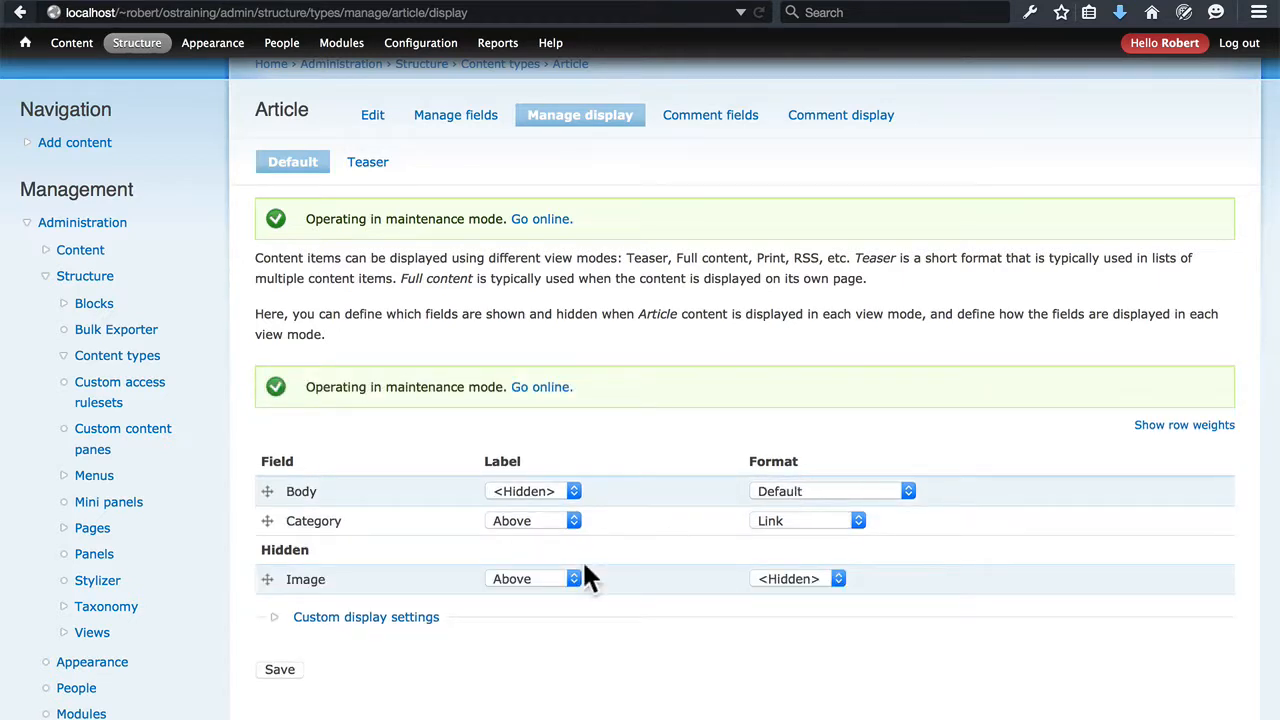
left_click(284, 678)
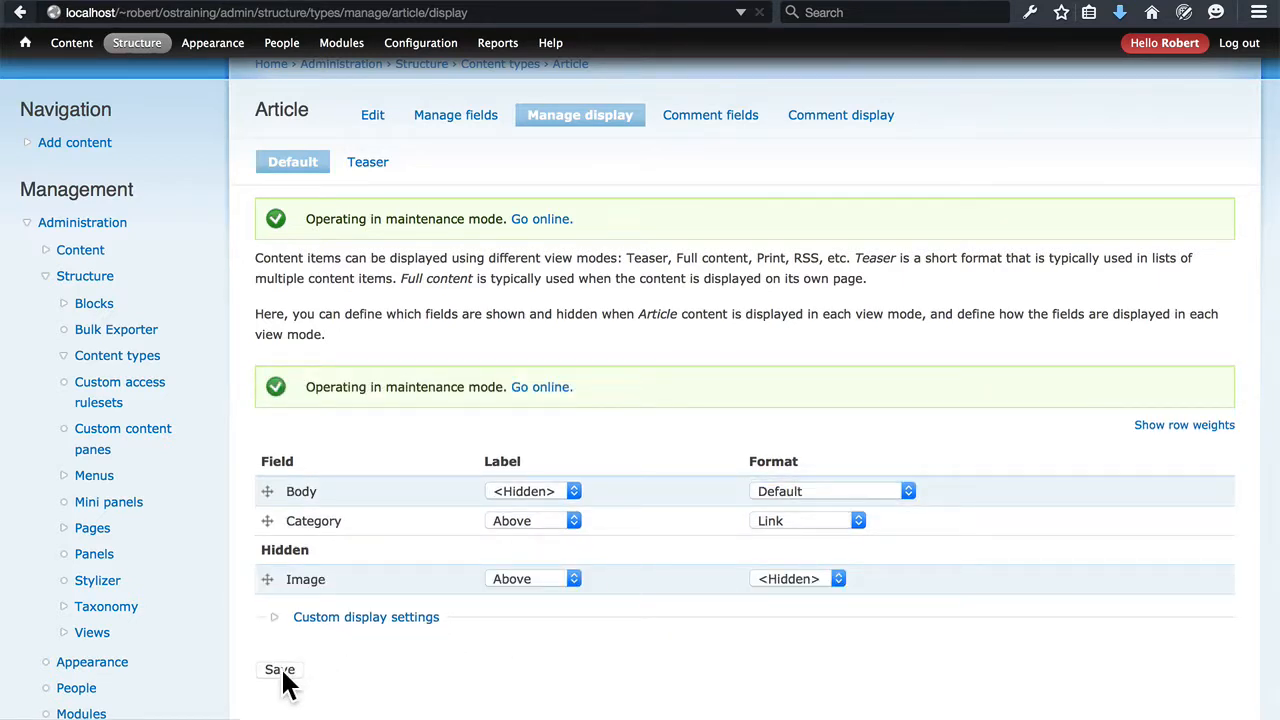
Set the hidden Image field's format back to Image in the Article default display and save the settings
scroll(664, 440, "down", 3)
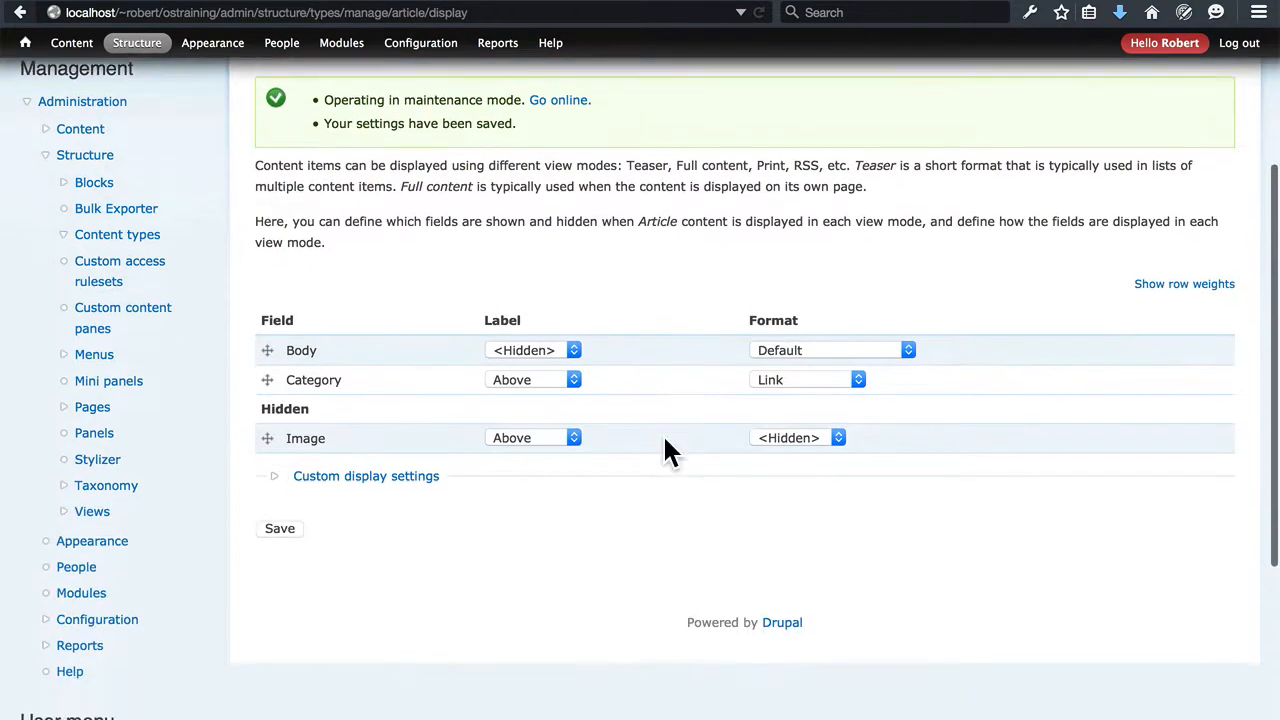
left_click(791, 441)
left_click(794, 453)
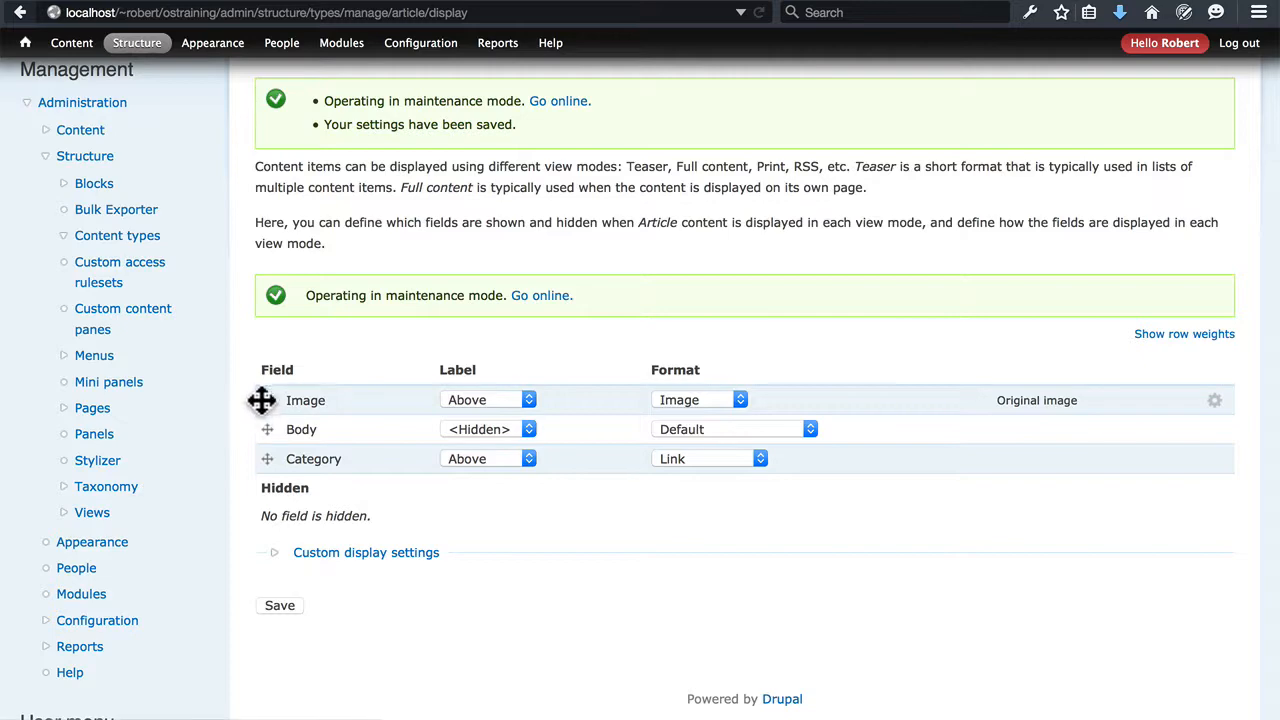
left_click(278, 606)
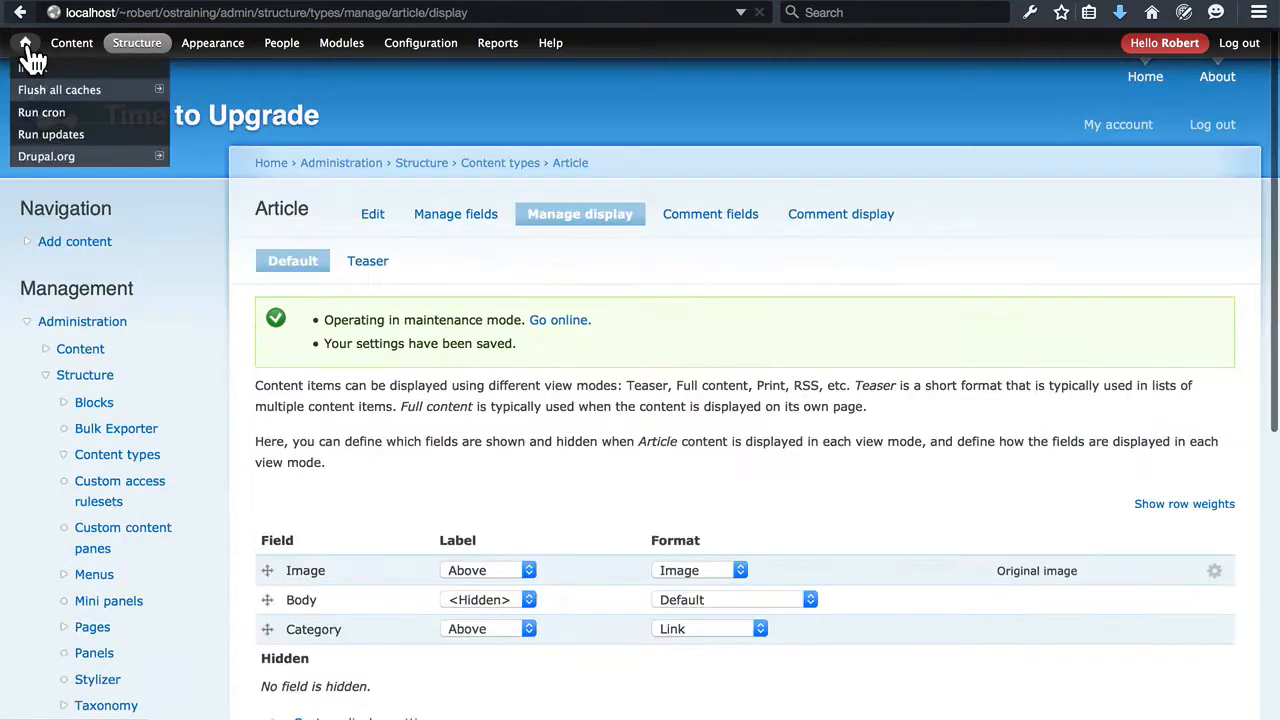
Open the article "Why Concerts Are Fun" from the front page and check how its image is displayed
left_click(26, 48)
scroll(640, 378, "down", 10)
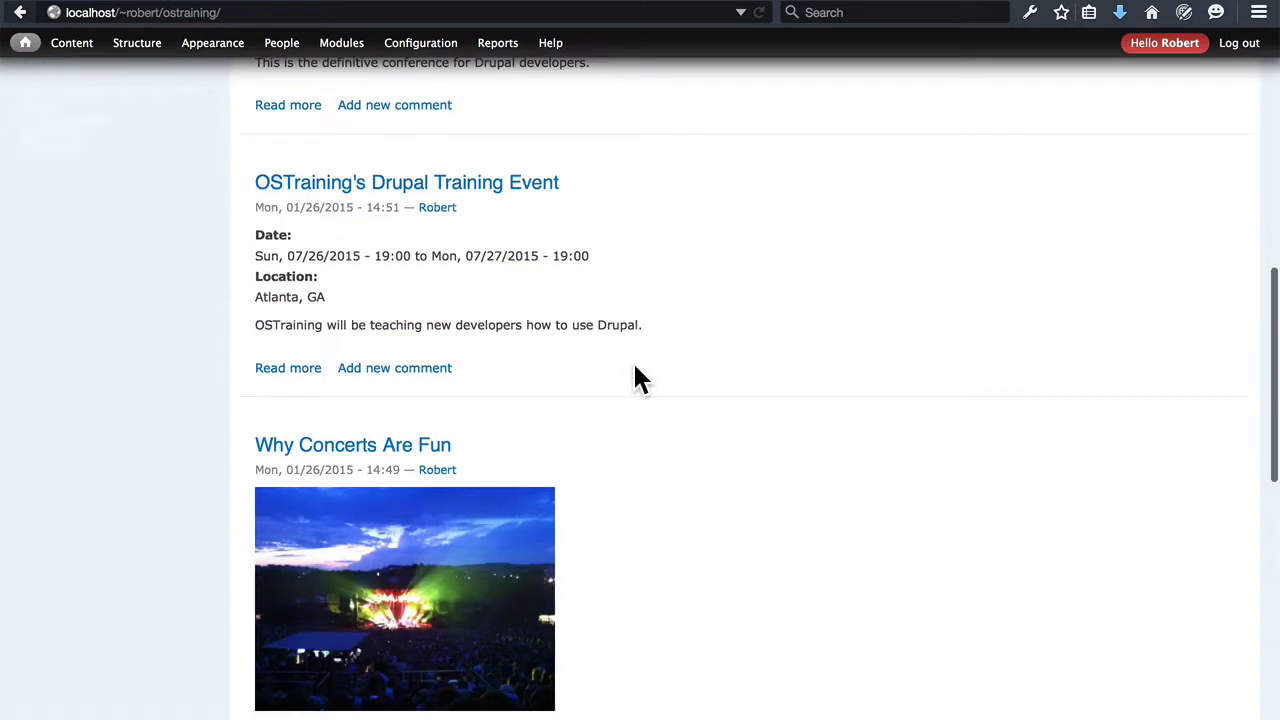
scroll(636, 368, "down", 2)
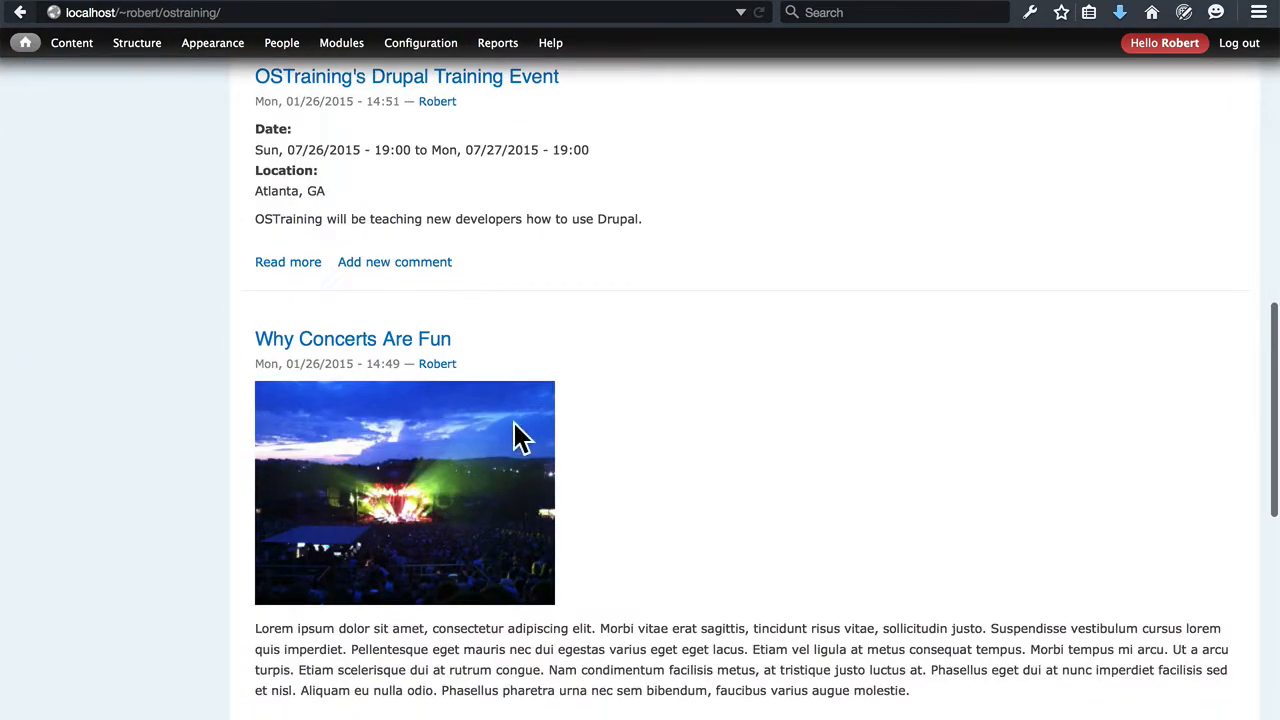
left_click(437, 341)
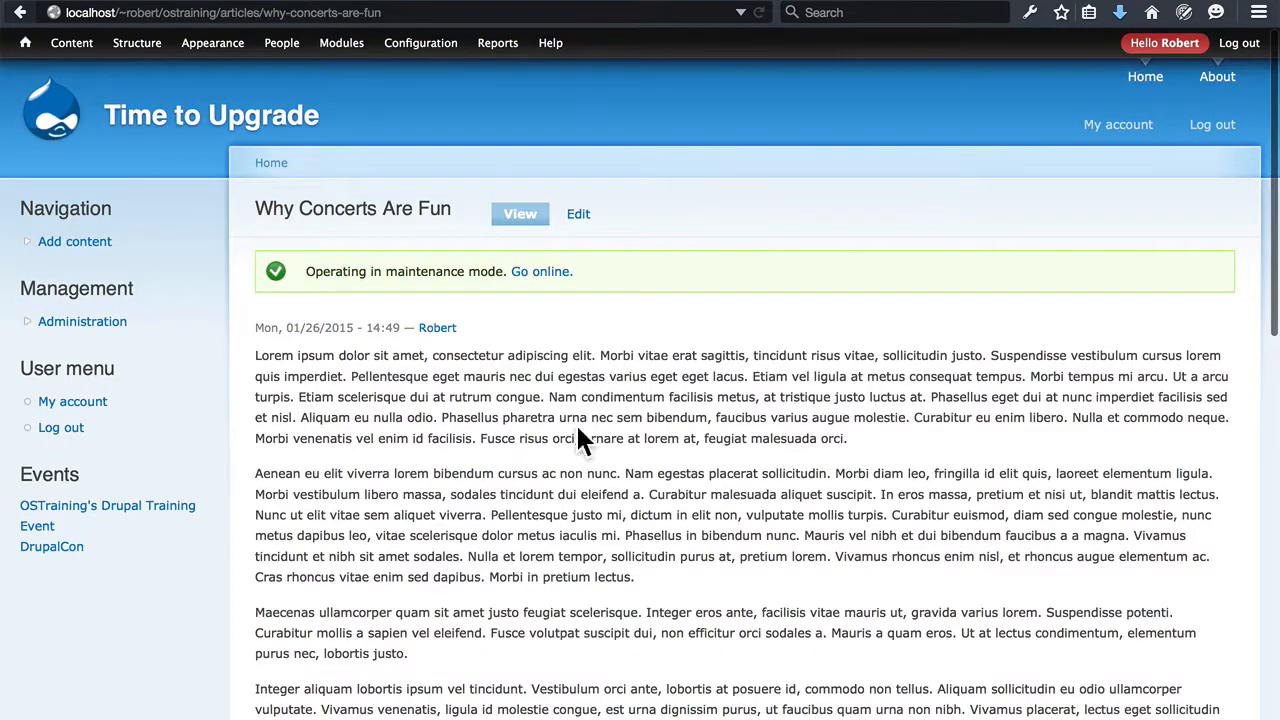
scroll(585, 440, "down", 8)
scroll(626, 400, "down", 4)
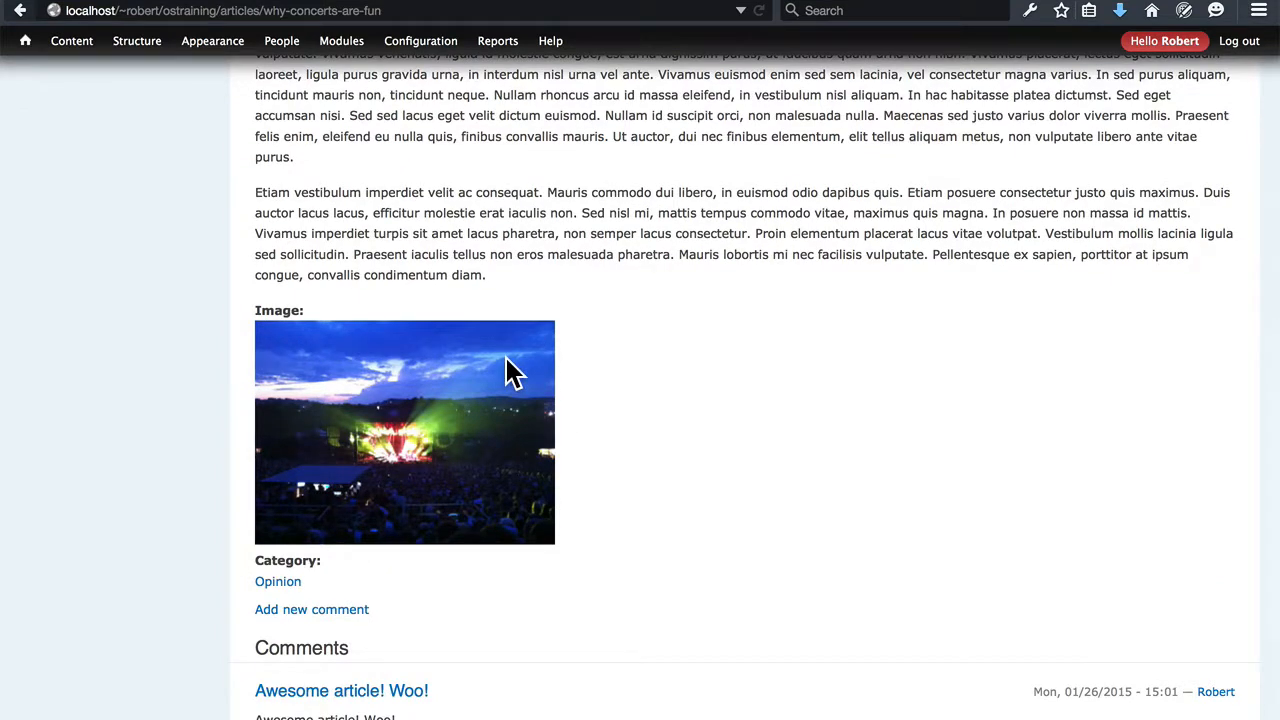
scroll(512, 372, "down", 2)
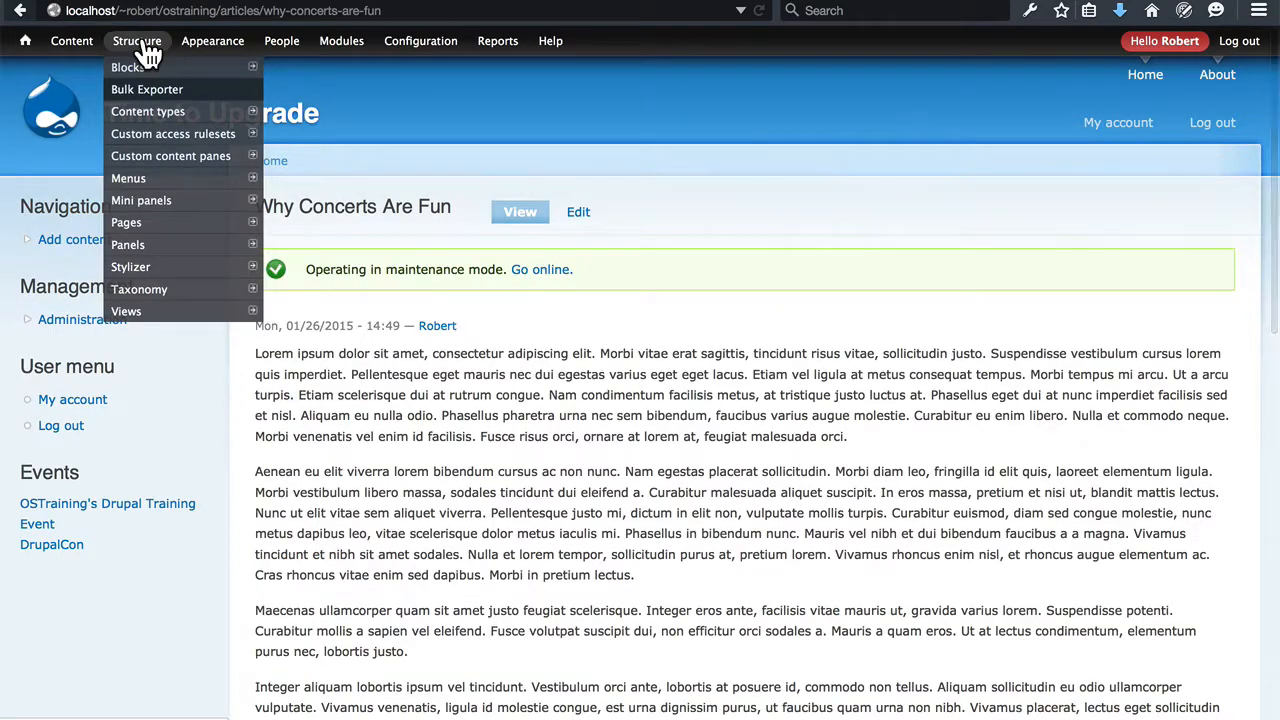
Move the Image field above Body in the Article content type's default display and save the settings
mouse_move(192, 115)
mouse_move(334, 134)
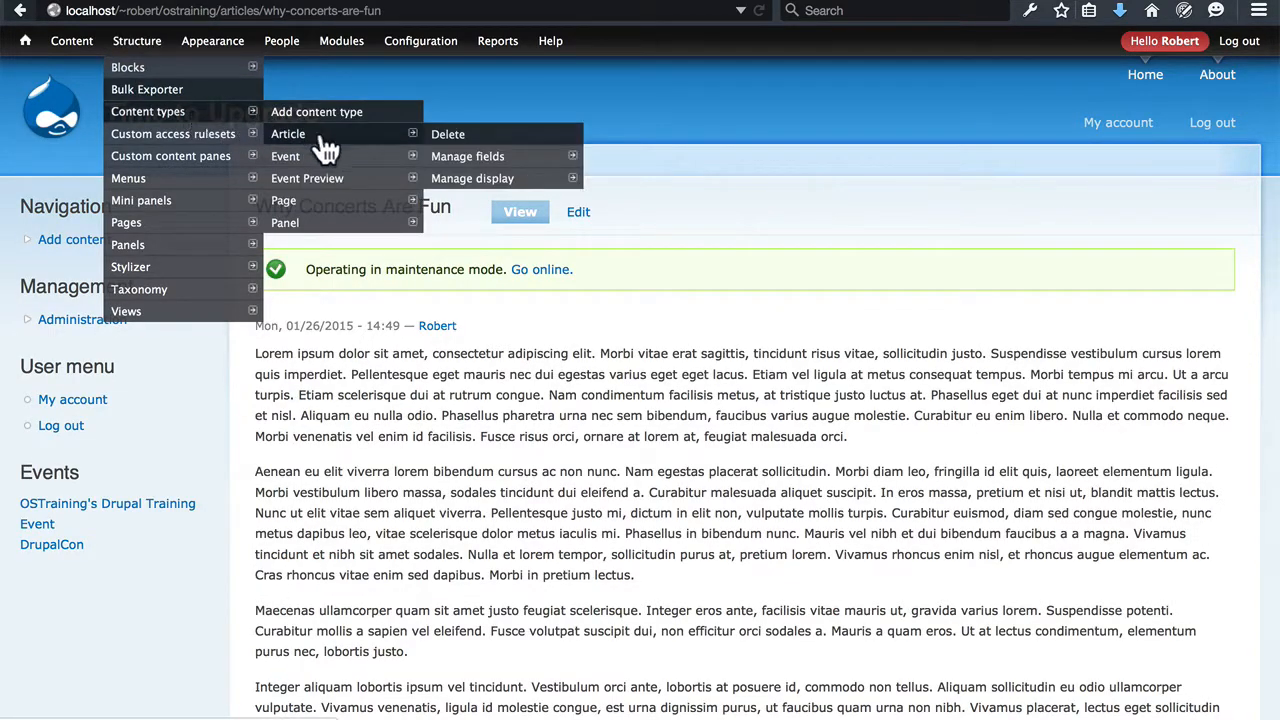
mouse_move(490, 160)
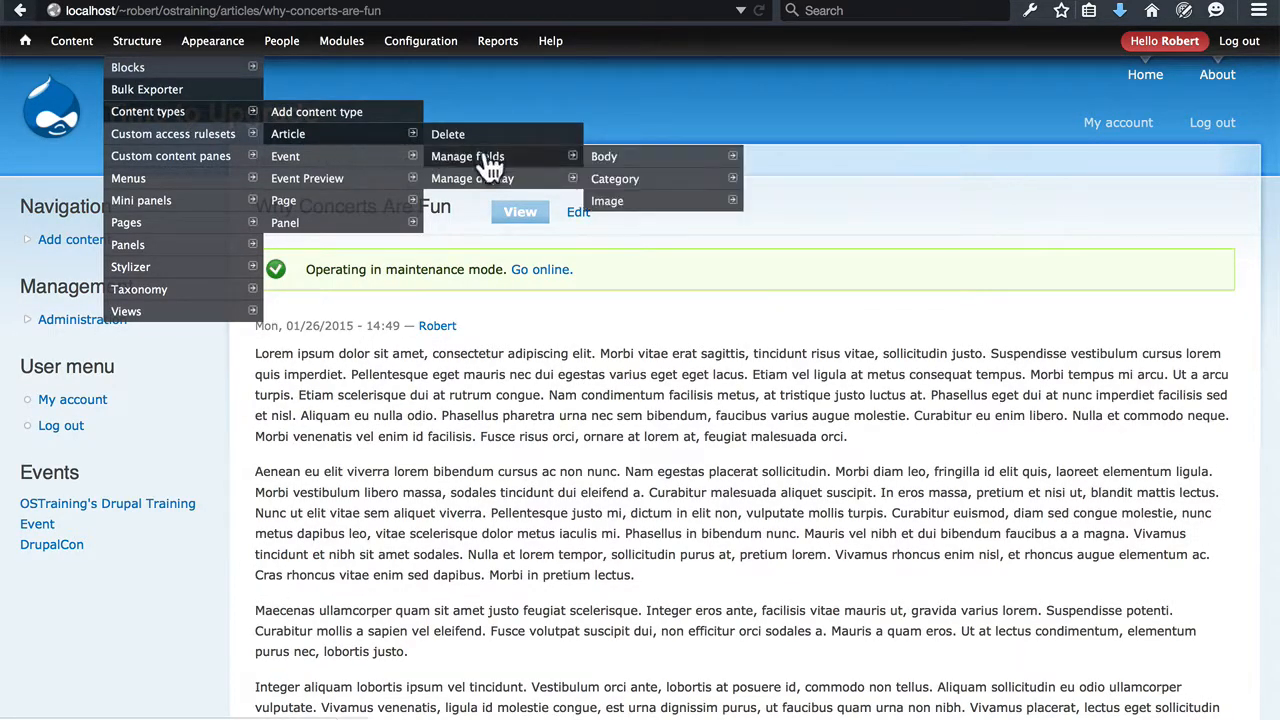
left_click(543, 184)
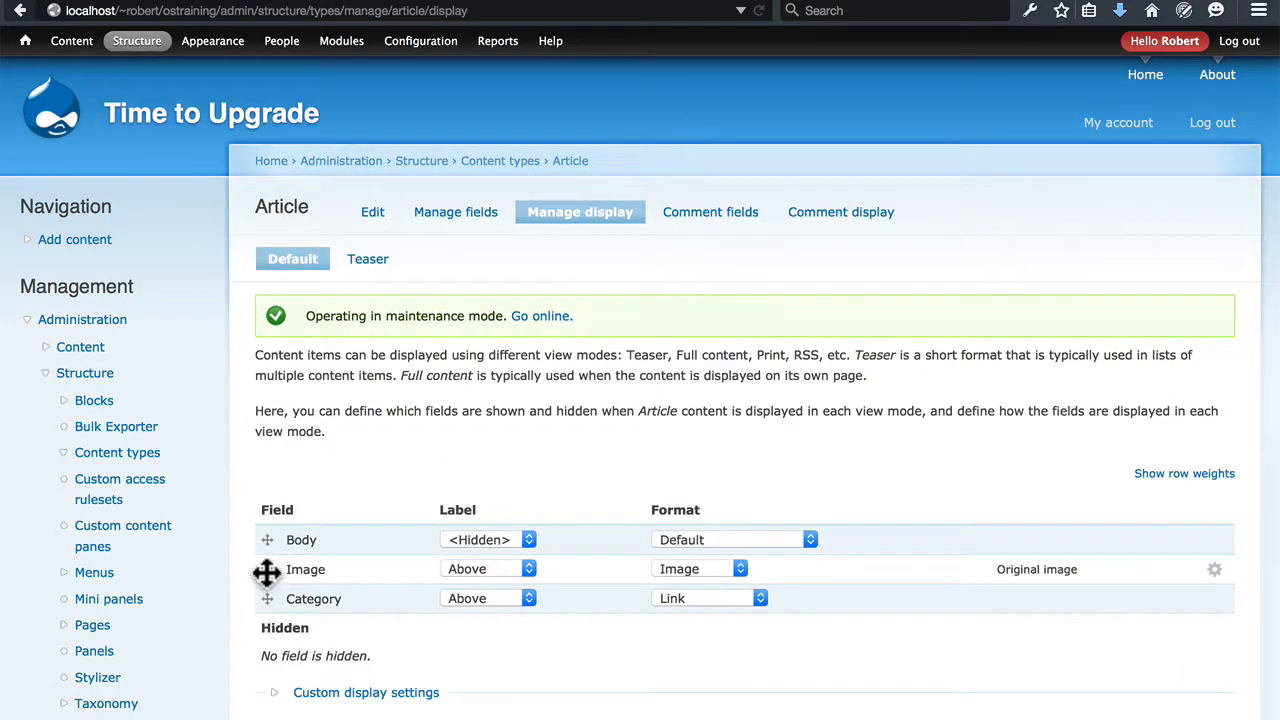
left_click_drag(267, 572, 268, 543)
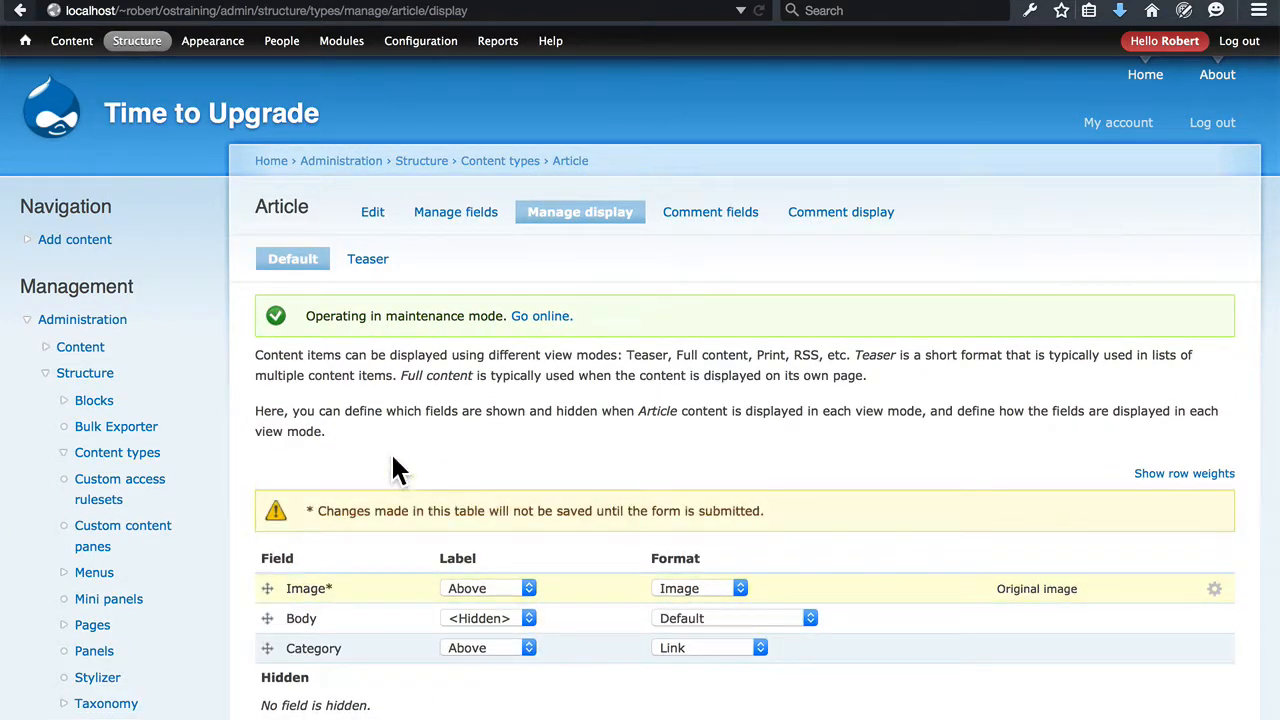
scroll(393, 462, "down", 5)
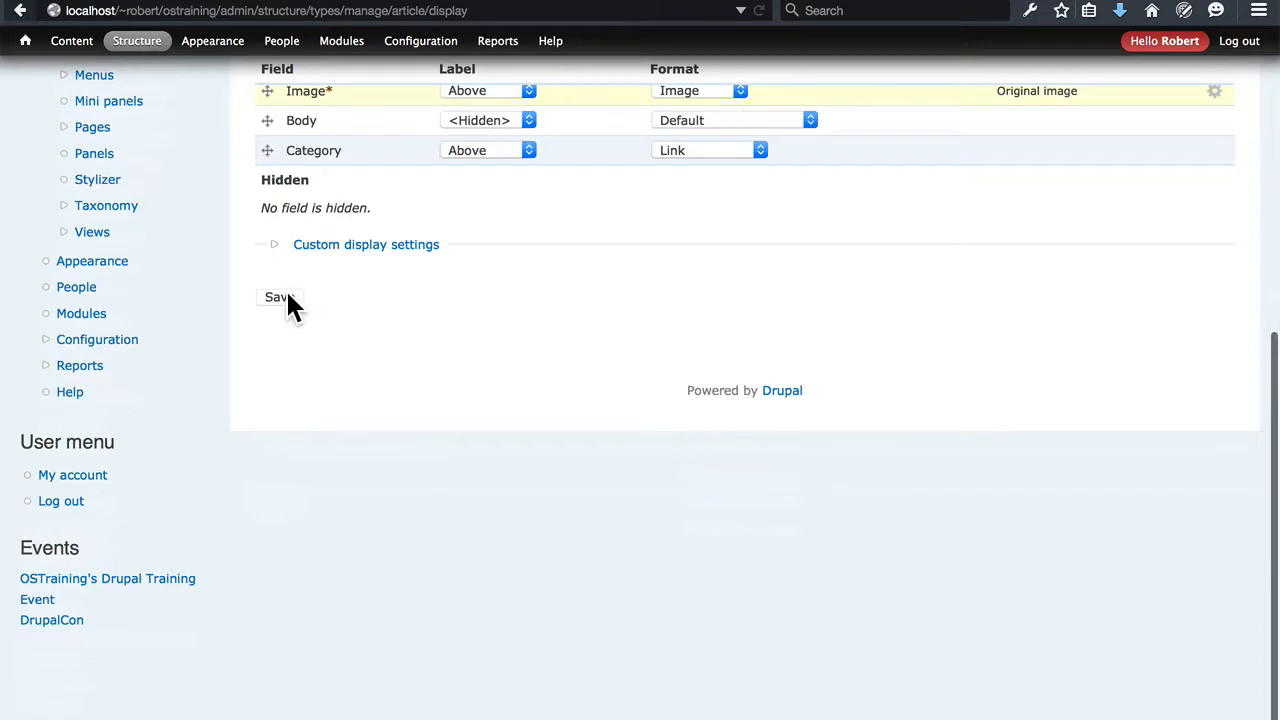
left_click(285, 297)
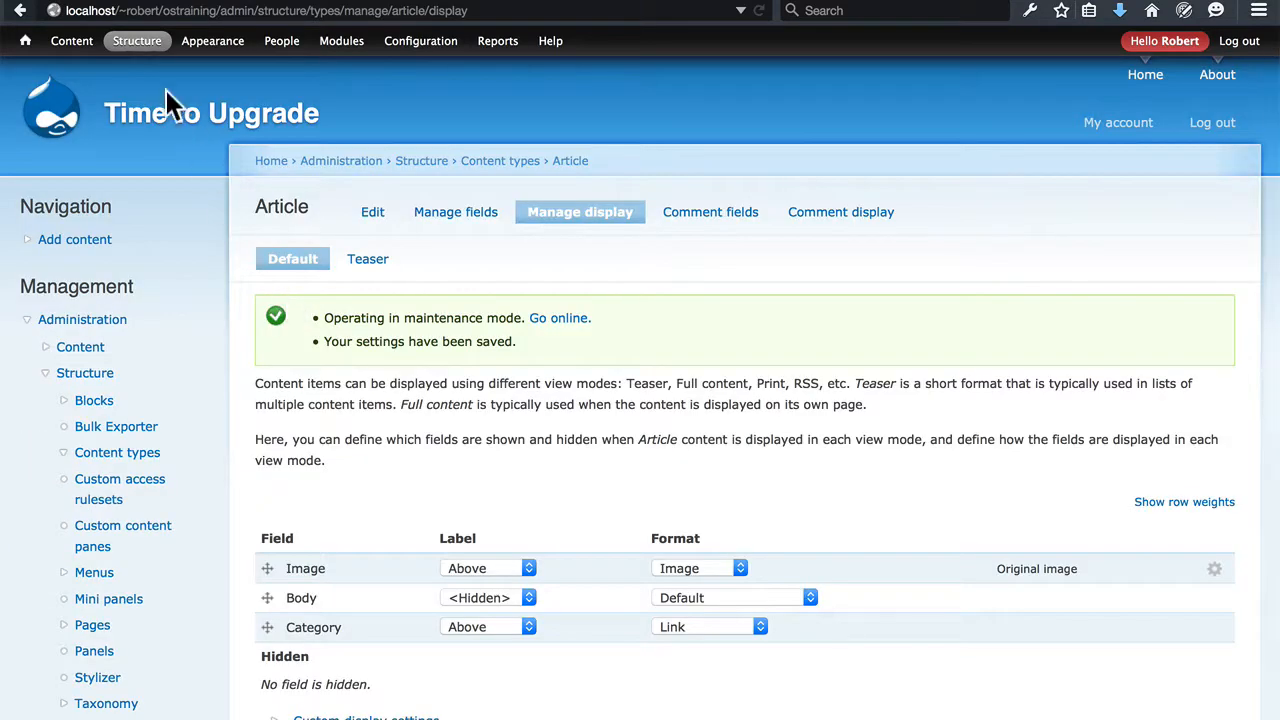
Reopen "Why Concerts Are Fun" from the front page to check the image's position relative to the body text
left_click(163, 126)
scroll(650, 337, "down", 10)
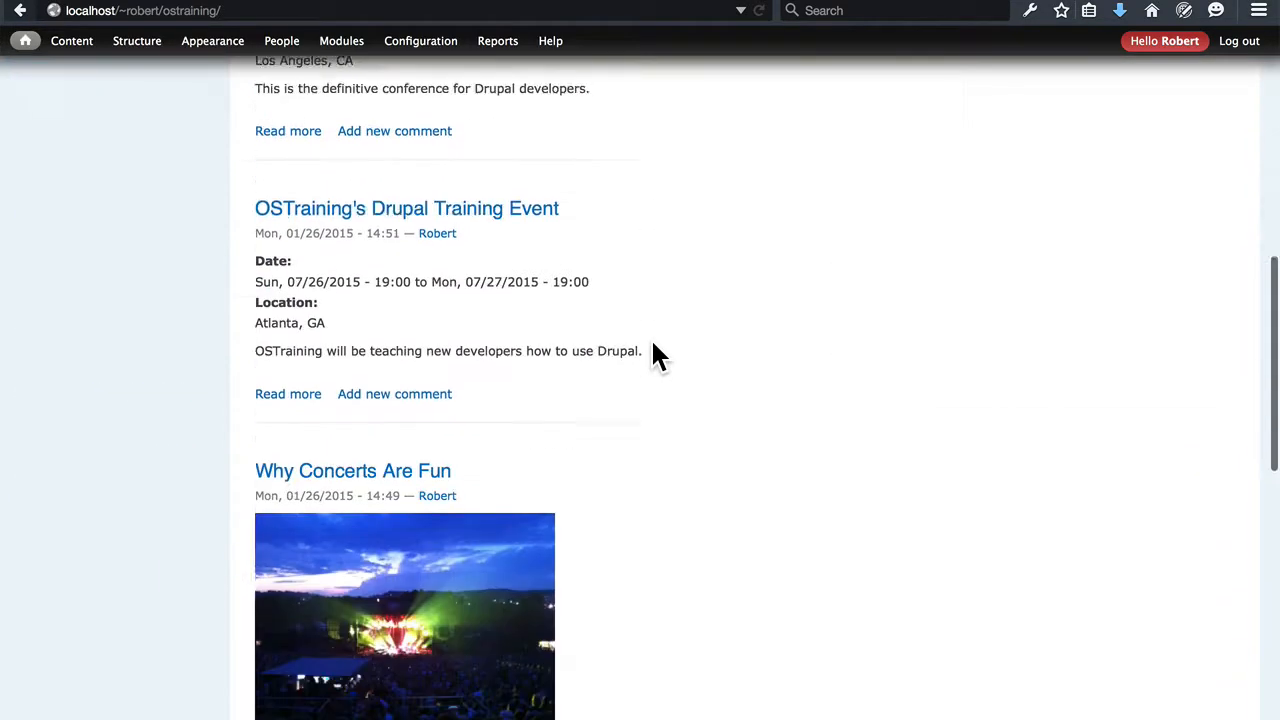
scroll(655, 355, "down", 2)
left_click(437, 343)
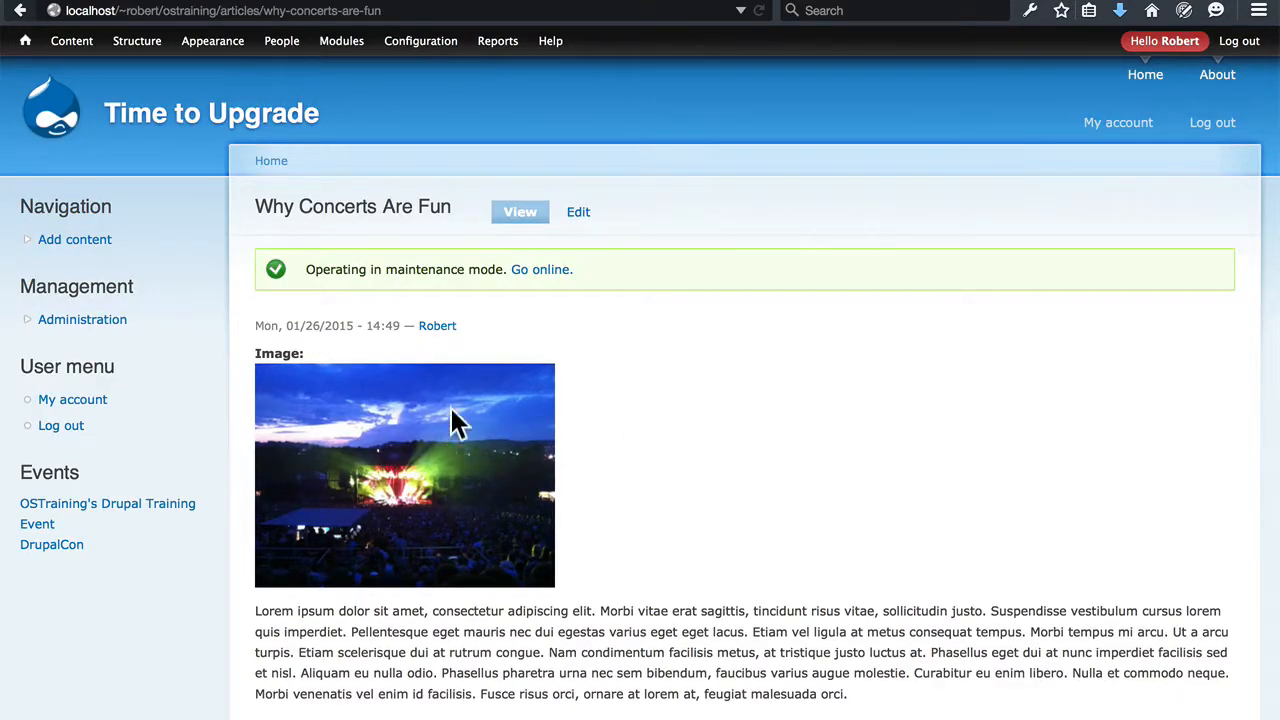
Review the rest of the article and open the DrupalCon event from the content list to check its fields
scroll(645, 445, "down", 10)
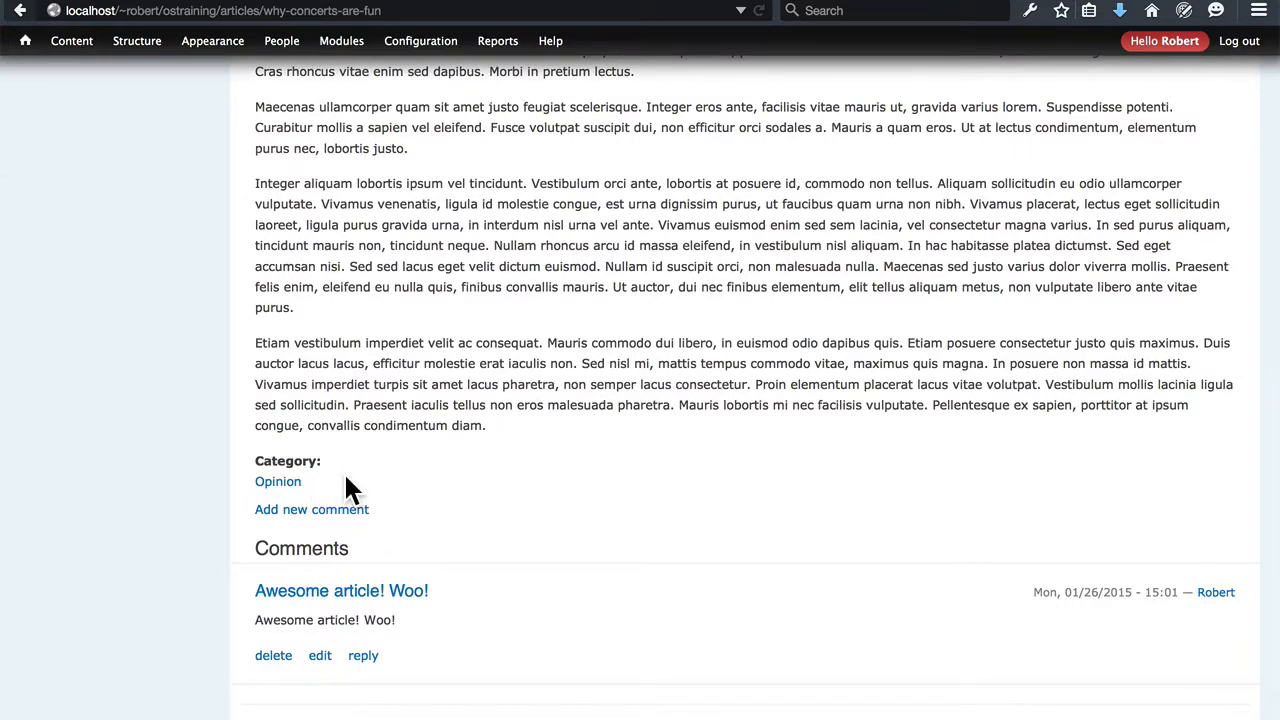
scroll(346, 475, "up", 10)
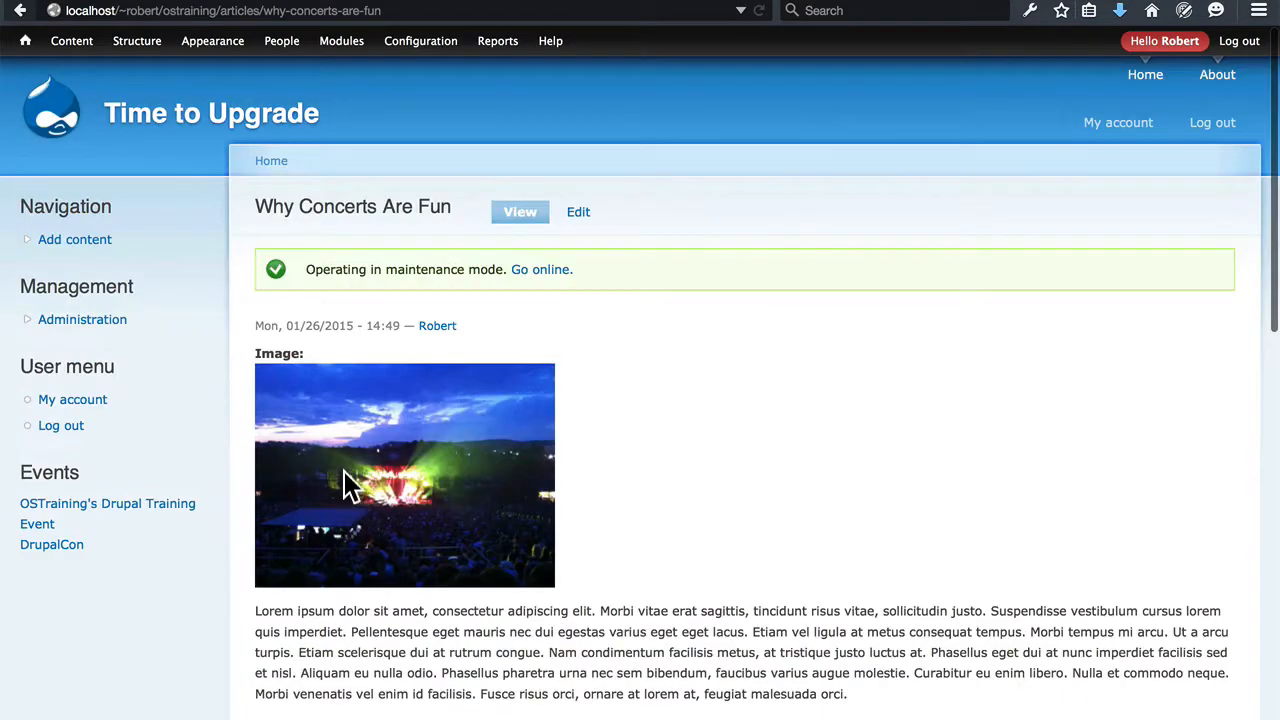
left_click(75, 44)
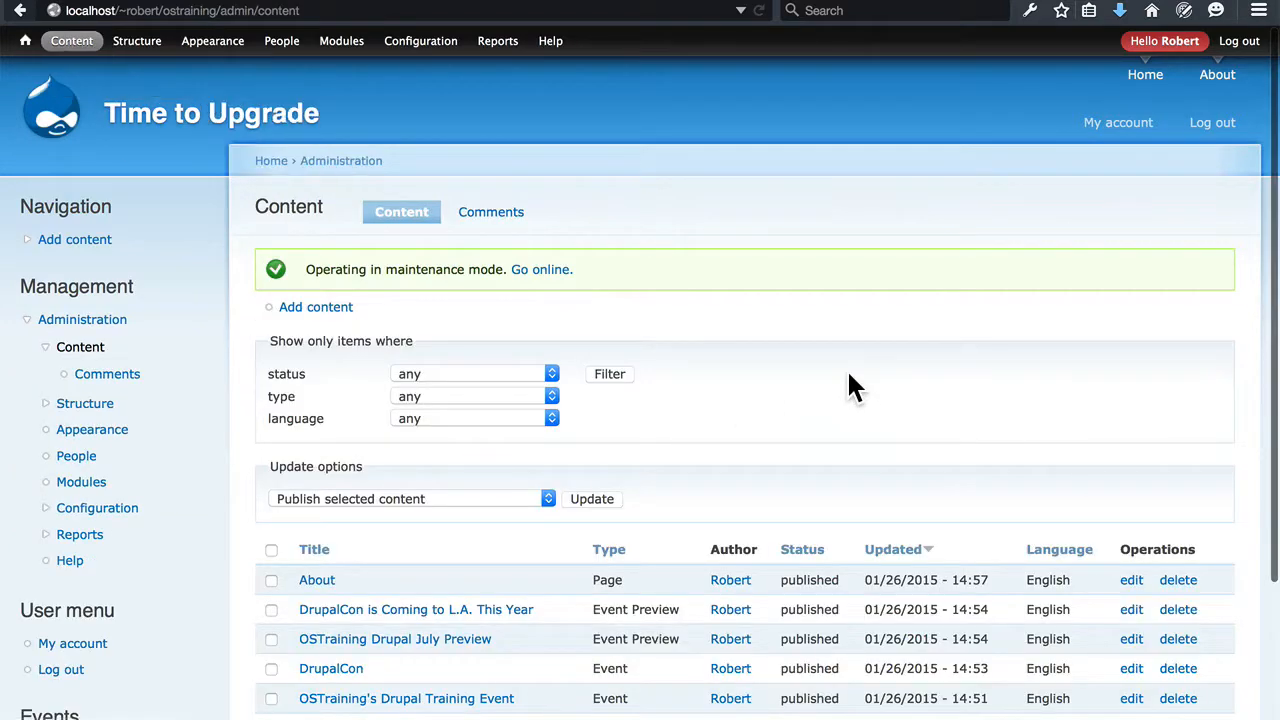
scroll(848, 380, "down", 1)
scroll(848, 385, "down", 2)
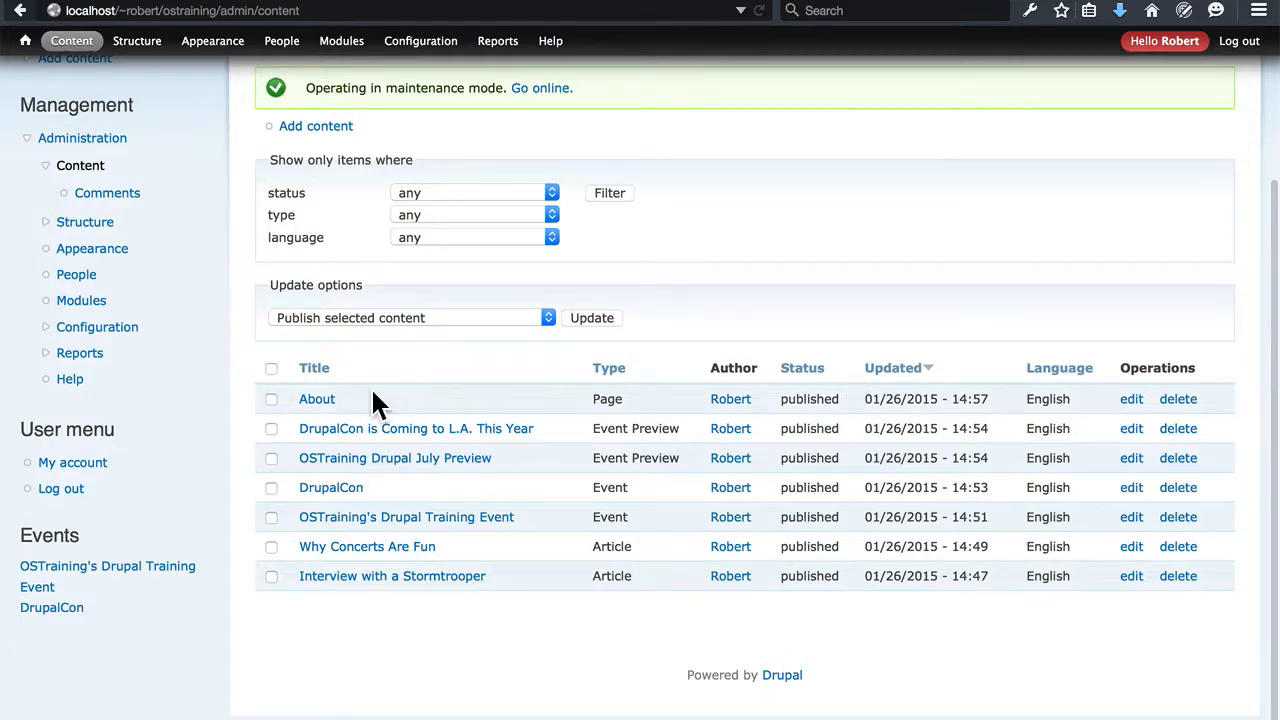
left_click(335, 492)
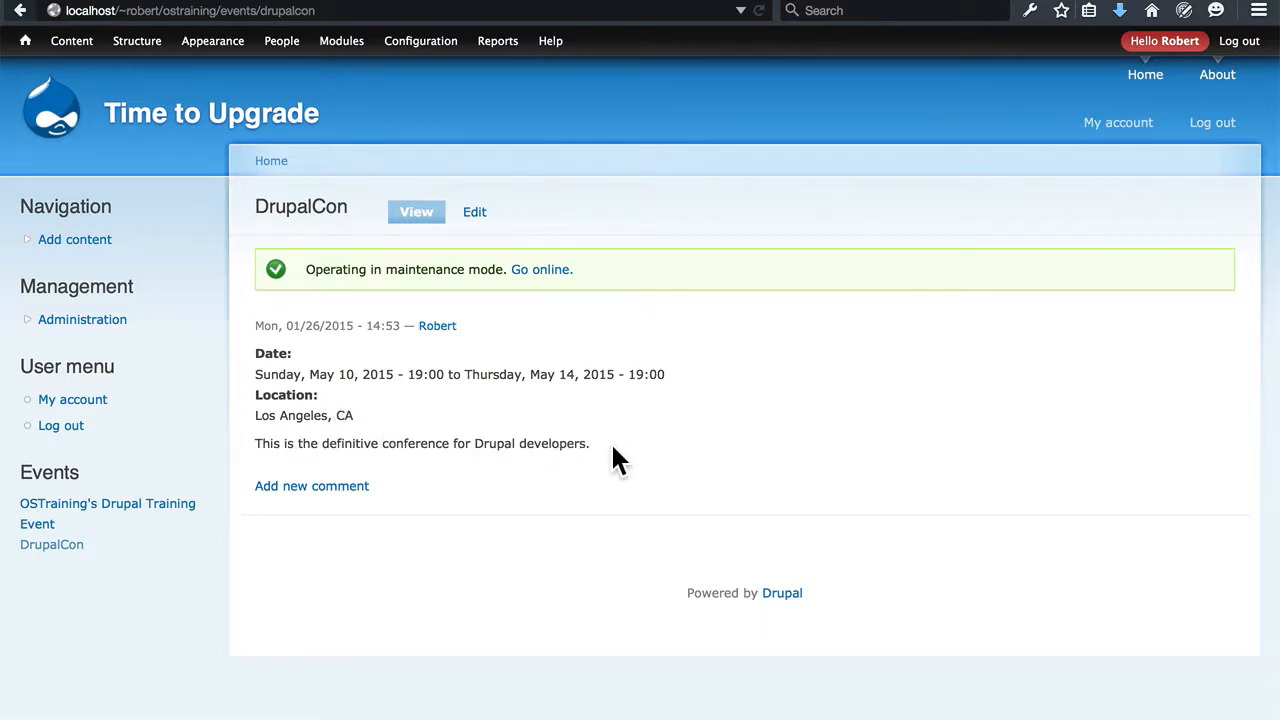
Examine the Event content type's fields and its default display settings
mouse_move(137, 45)
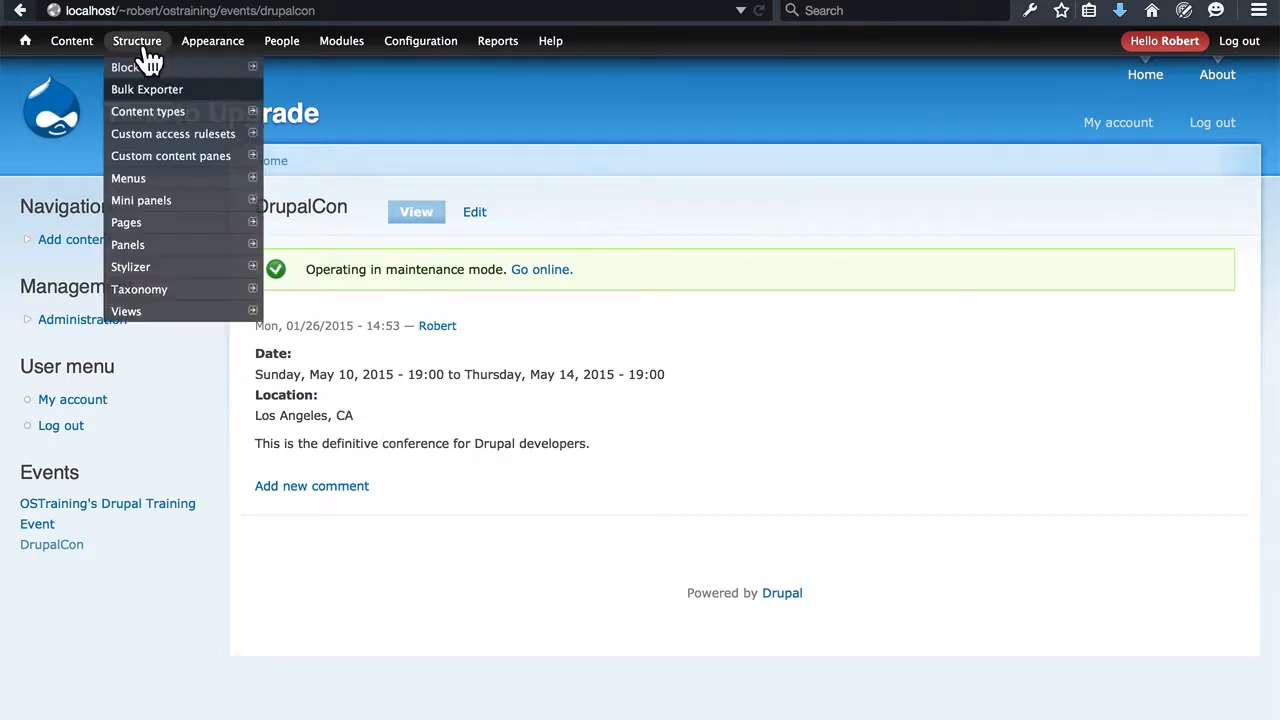
mouse_move(160, 114)
mouse_move(360, 136)
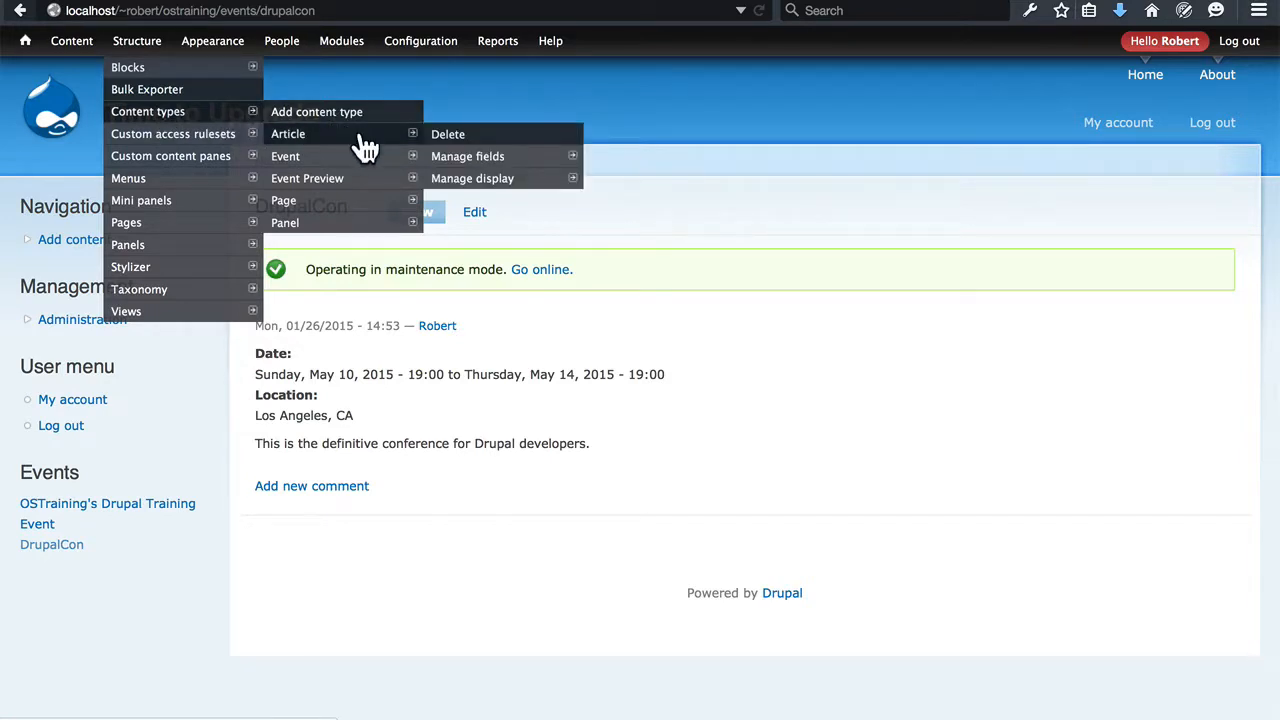
mouse_move(362, 160)
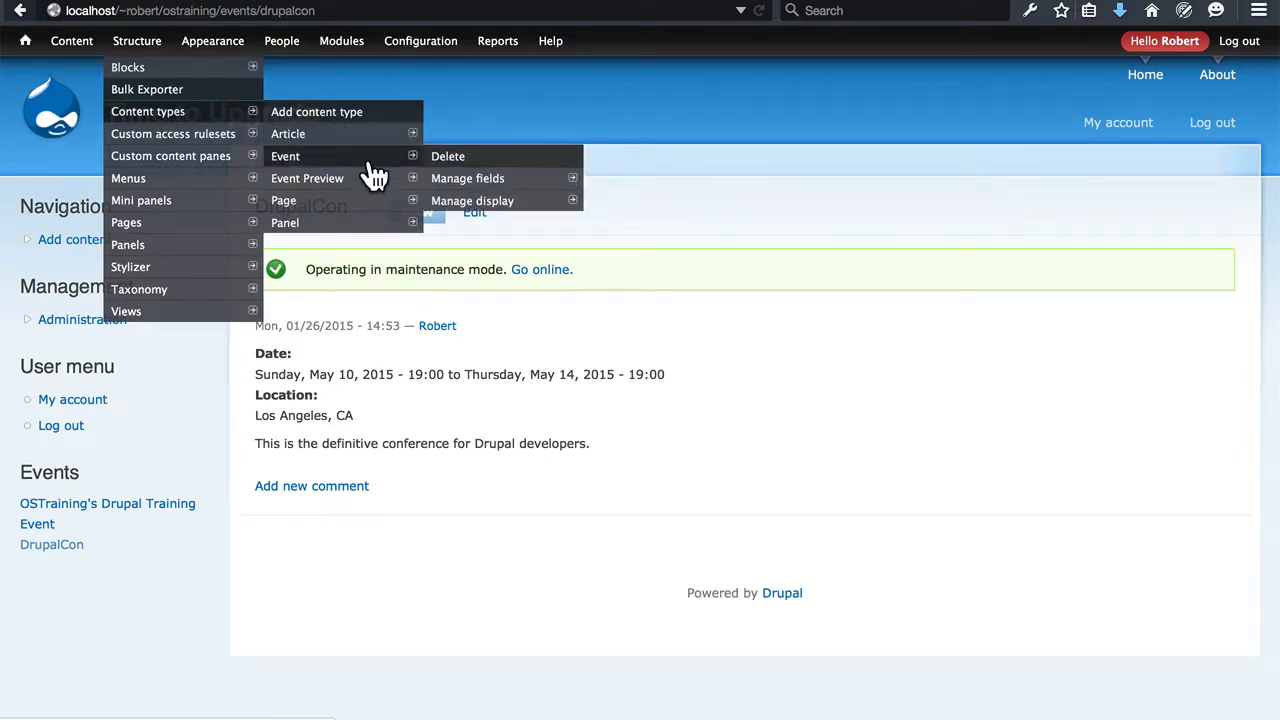
left_click(452, 182)
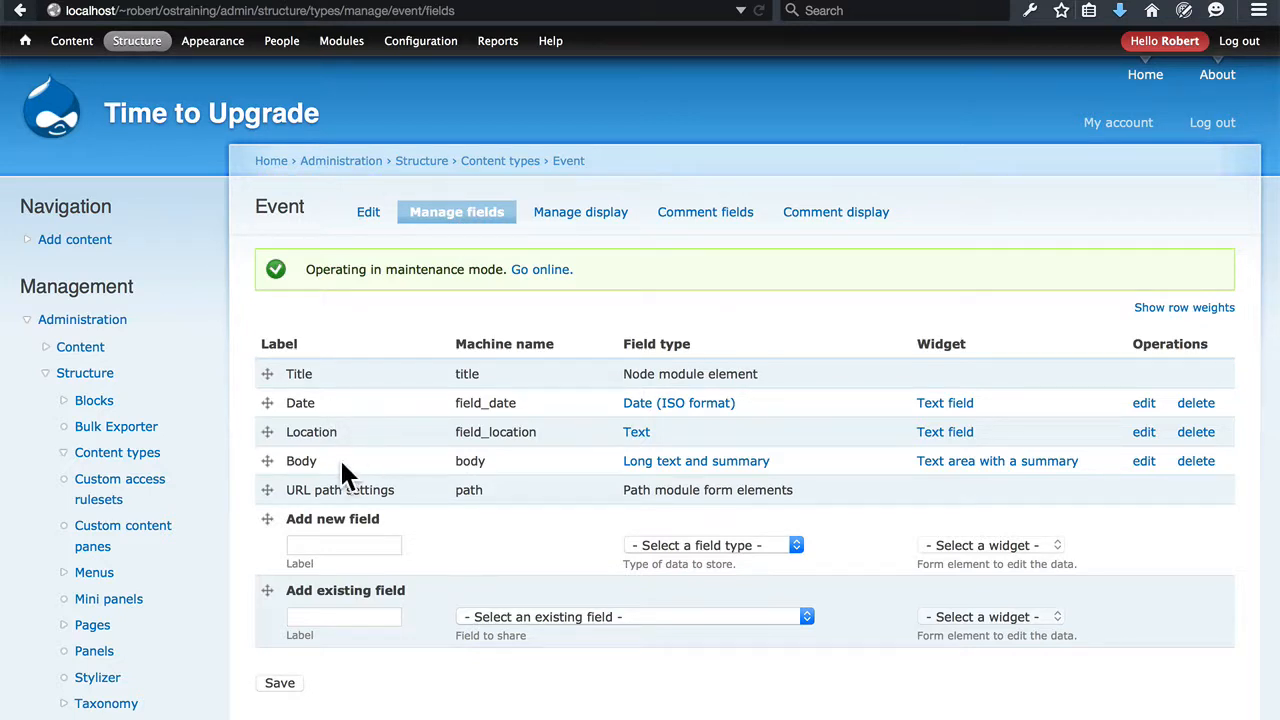
left_click(601, 218)
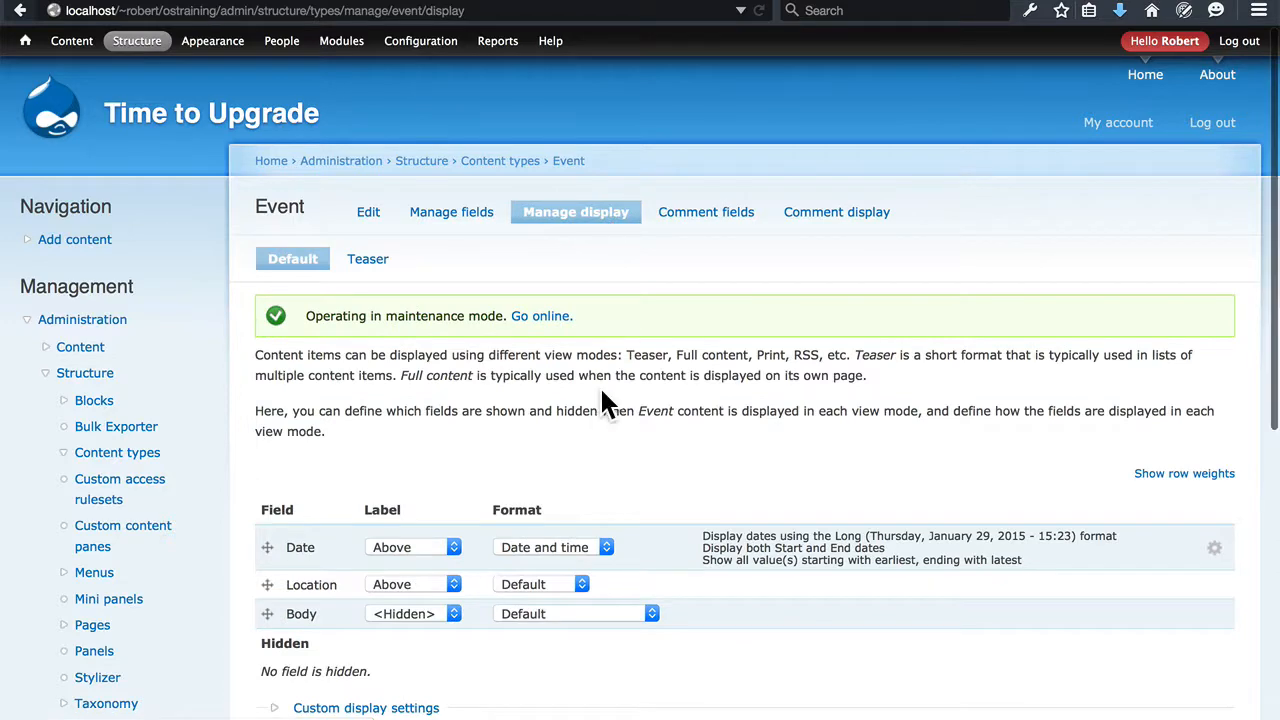
scroll(602, 396, "down", 3)
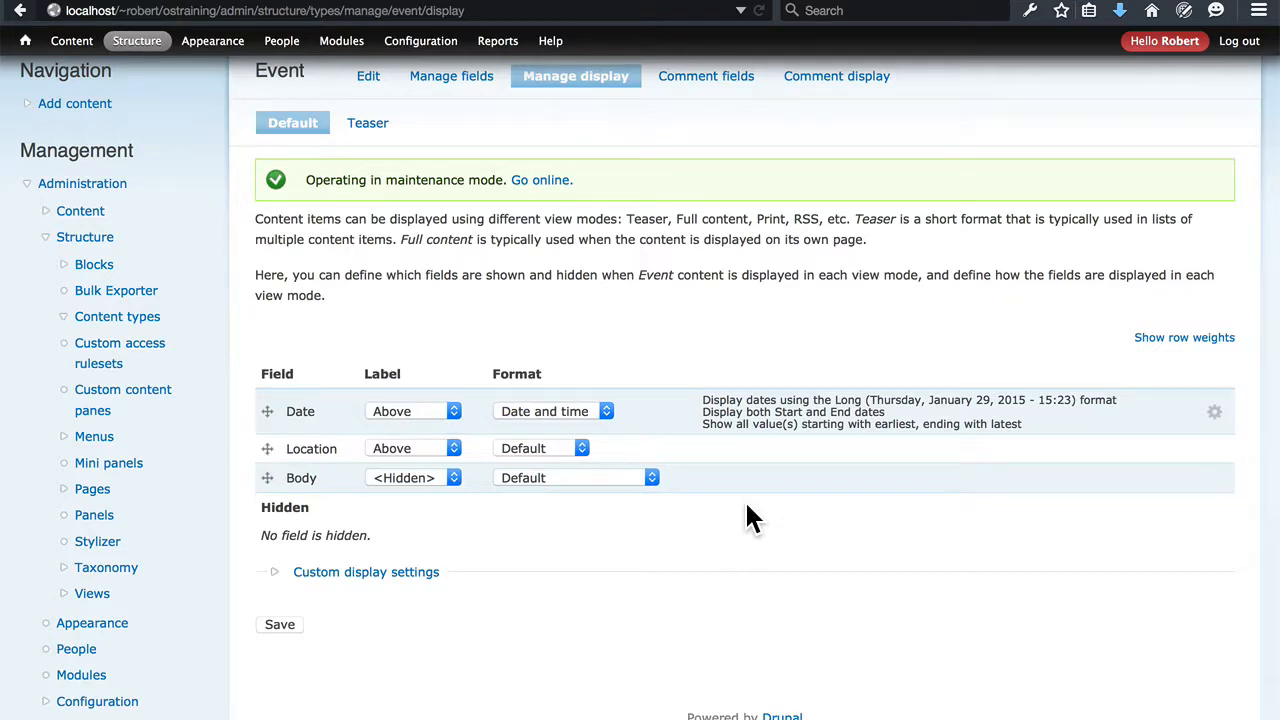
scroll(730, 487, "up", 3)
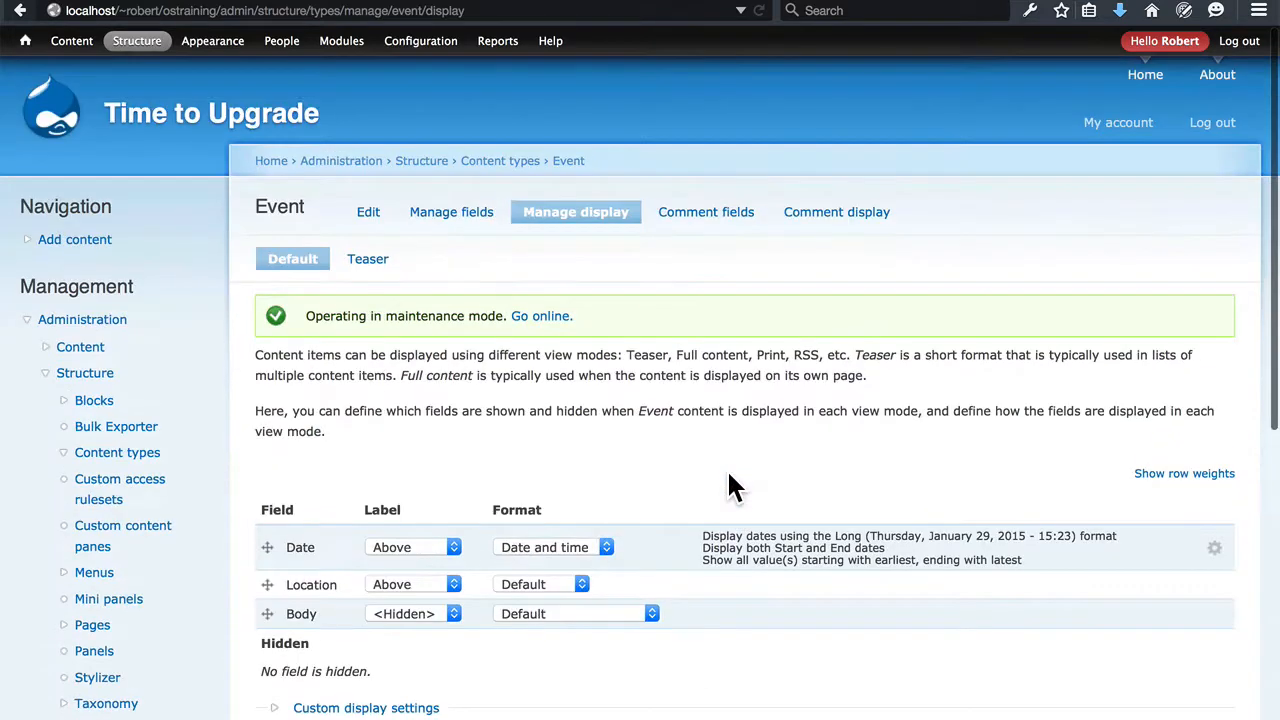
Open the event preview "DrupalCon is Coming to L.A. This Year" from the content list and check which fields it displays
left_click(72, 44)
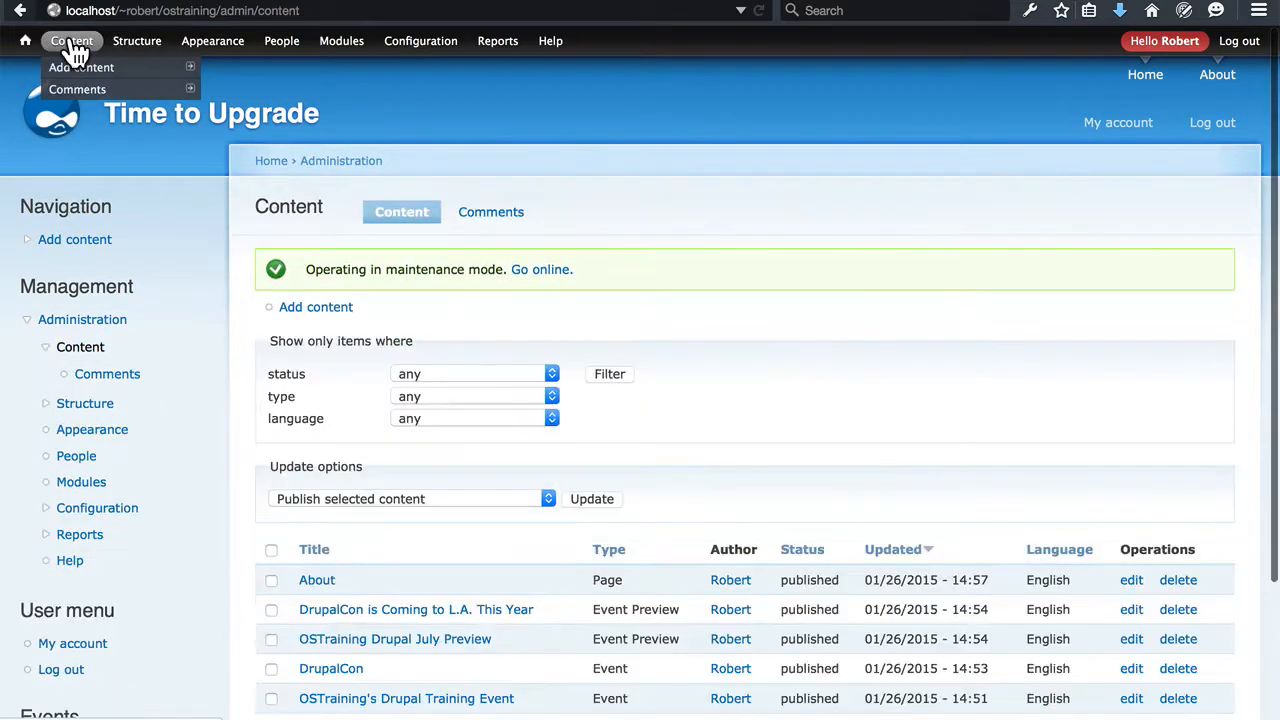
scroll(634, 251, "down", 4)
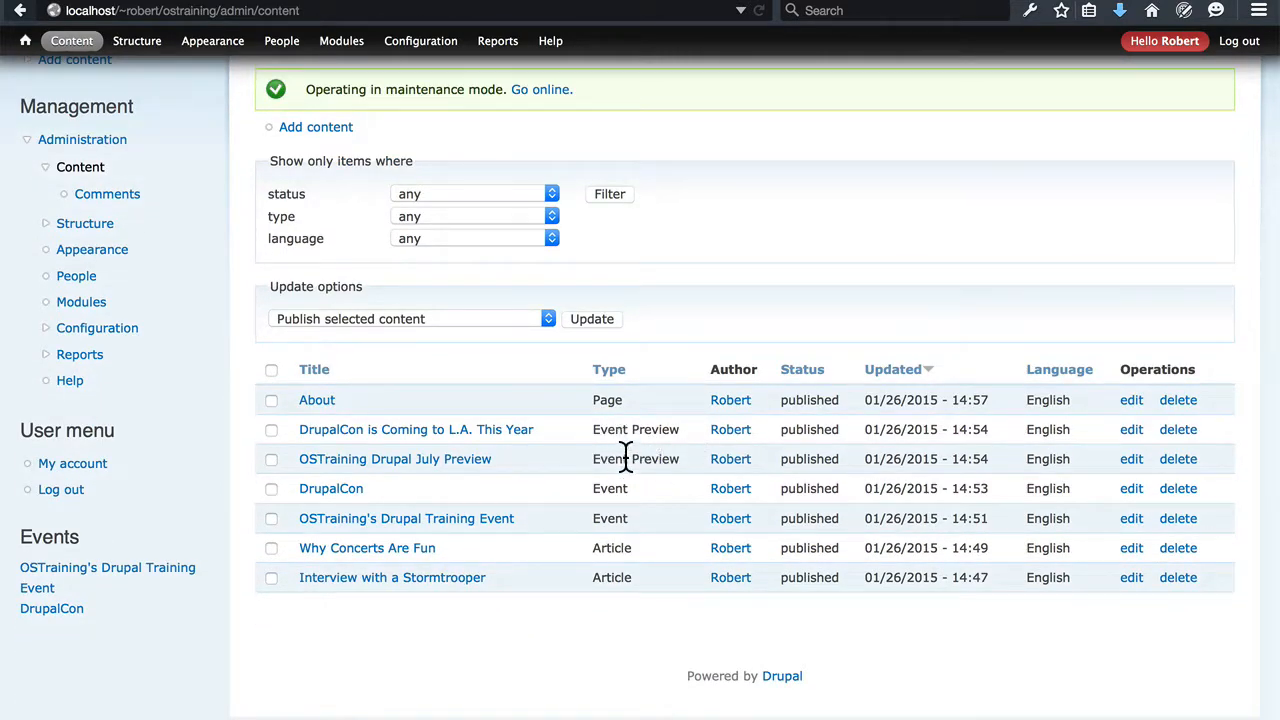
left_click(513, 430)
scroll(617, 395, "down", 5)
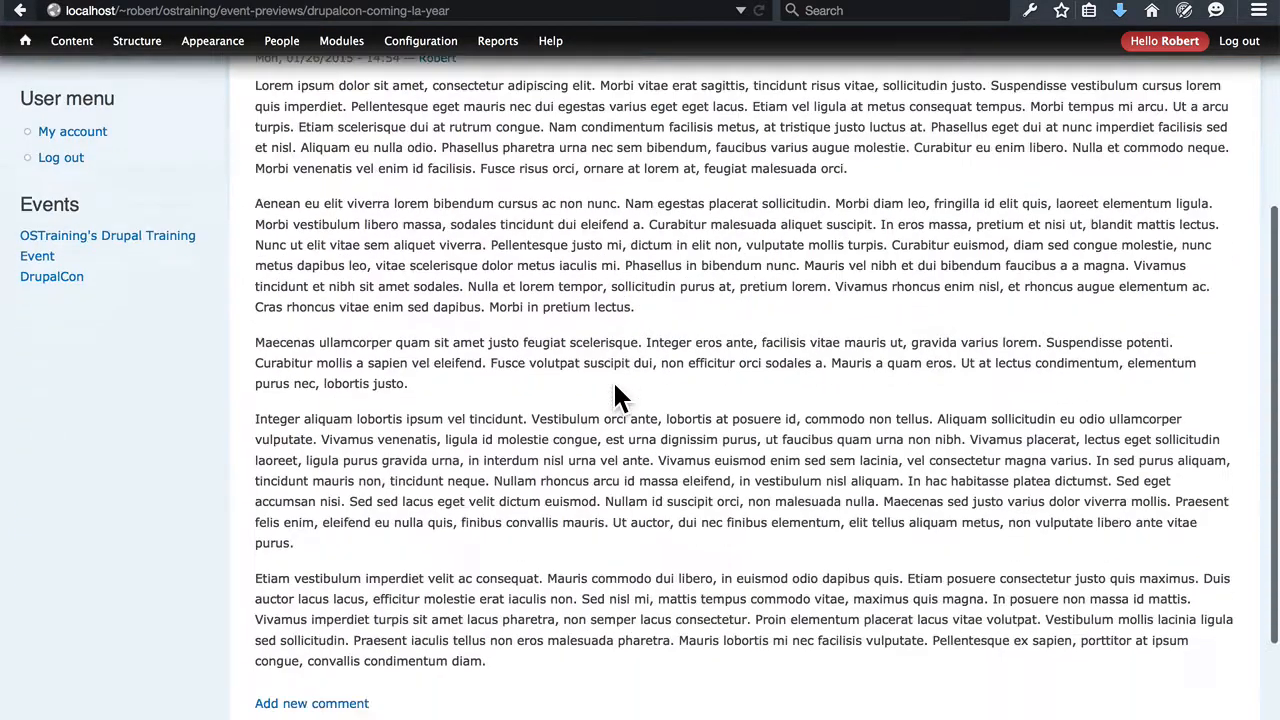
scroll(614, 380, "down", 3)
scroll(600, 437, "up", 6)
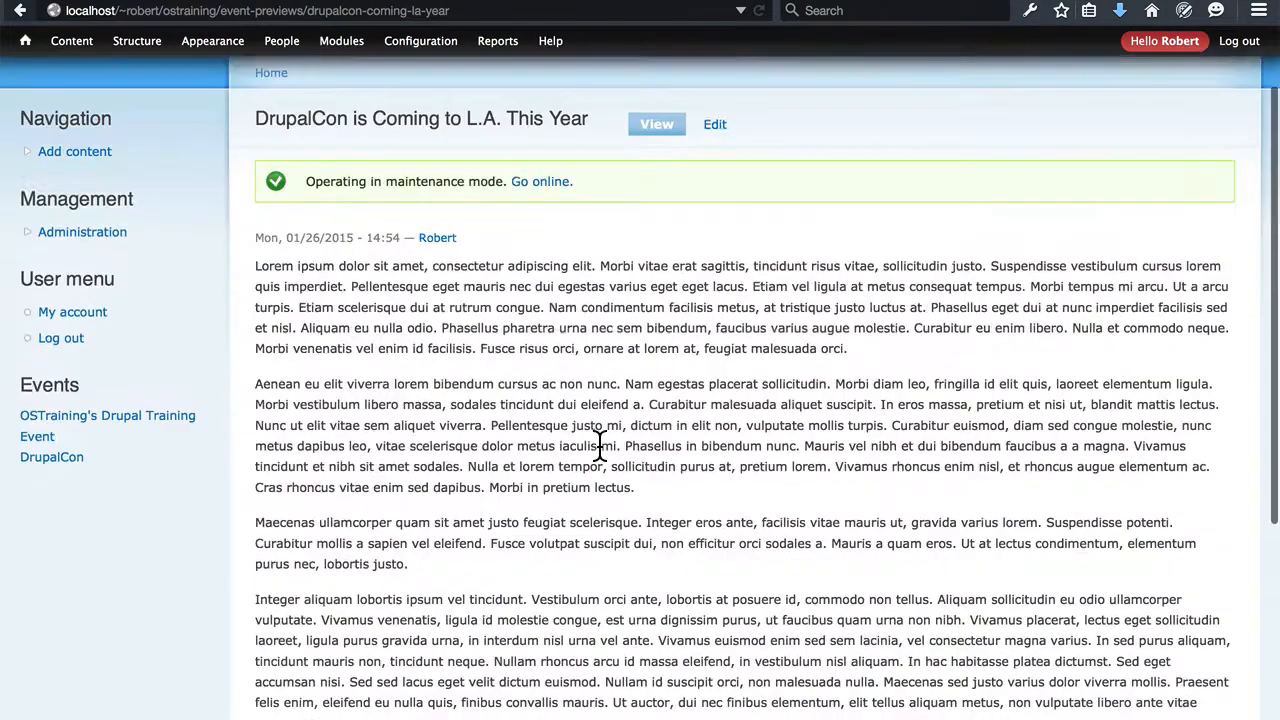
scroll(600, 445, "up", 2)
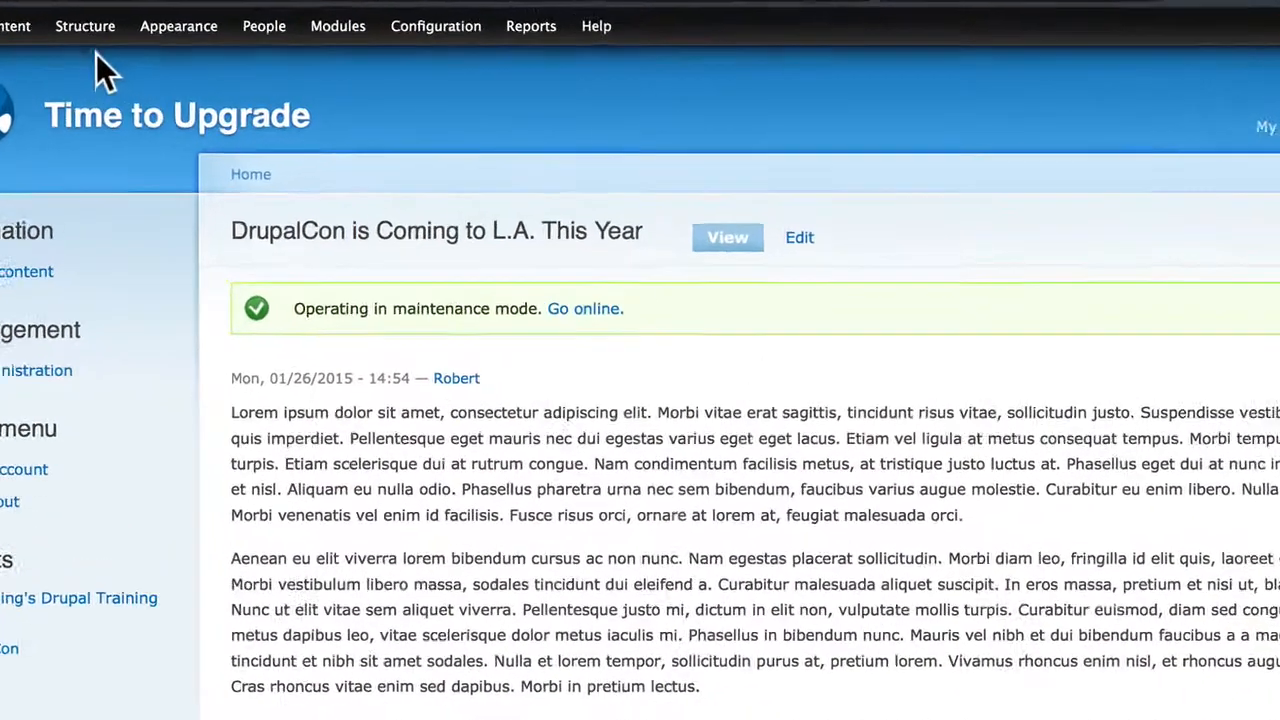
Examine the Event Preview content type's fields and its default display settings
mouse_move(136, 44)
mouse_move(174, 112)
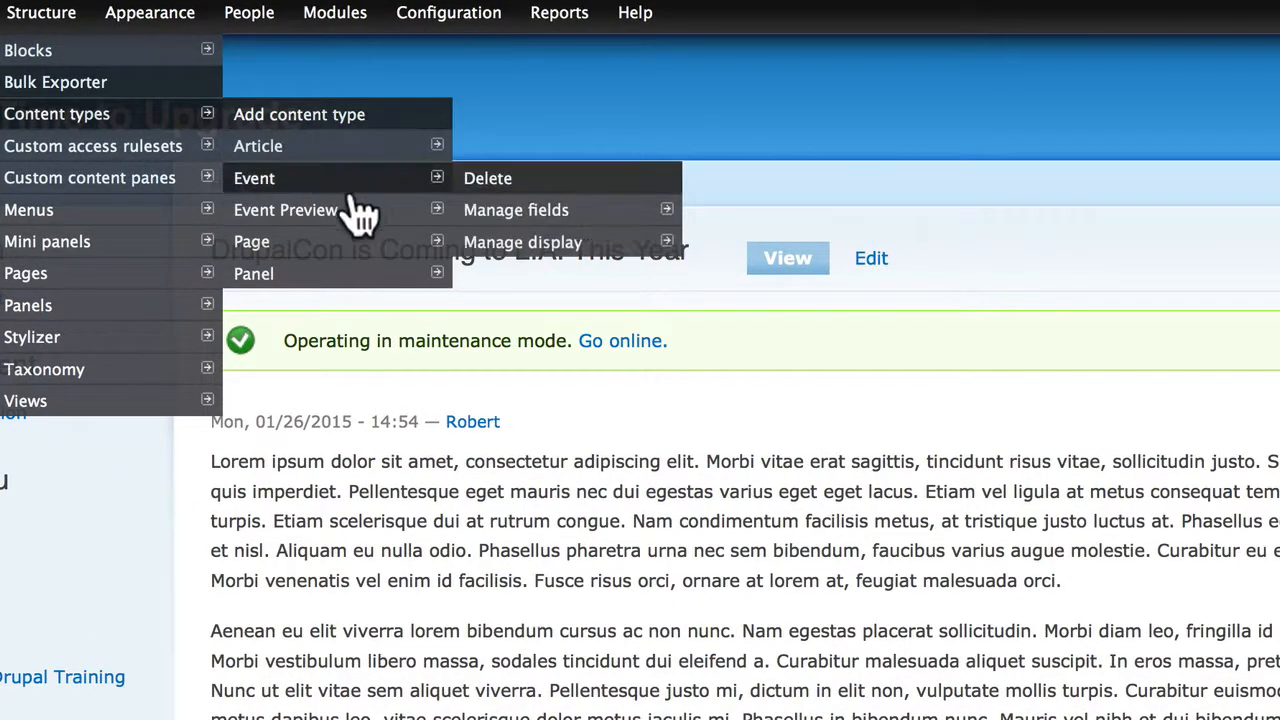
mouse_move(445, 212)
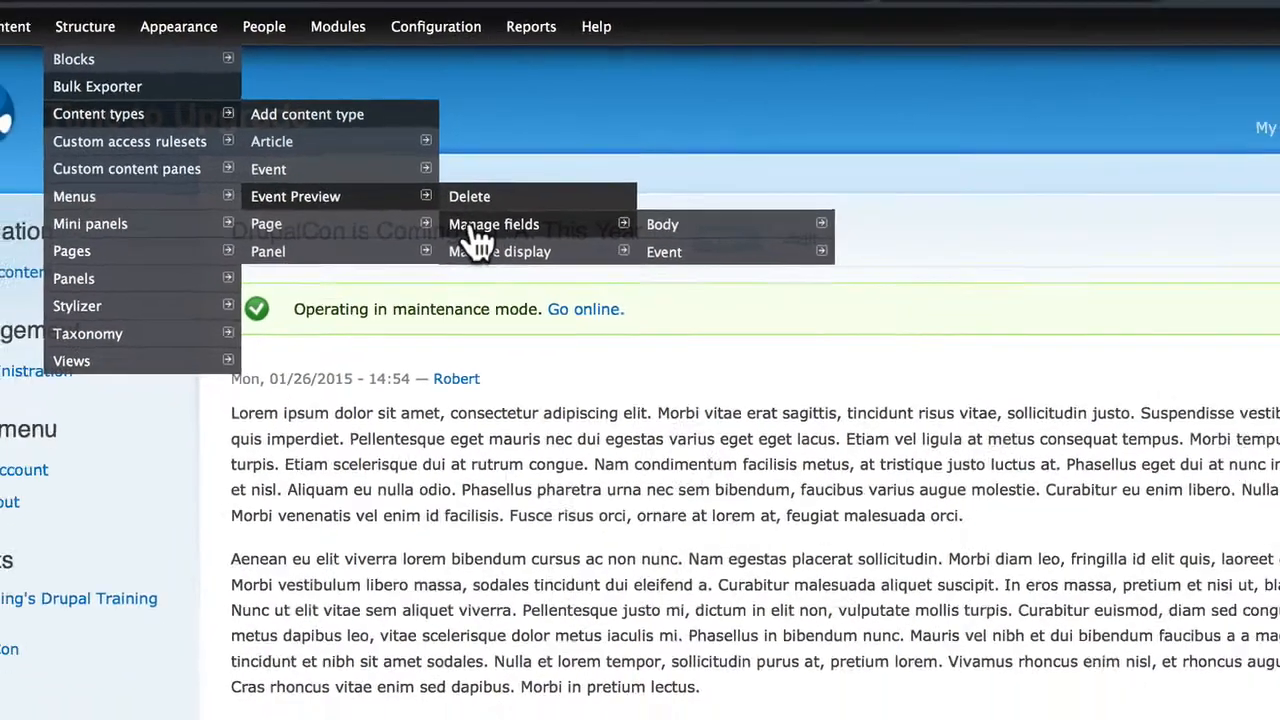
left_click(497, 252)
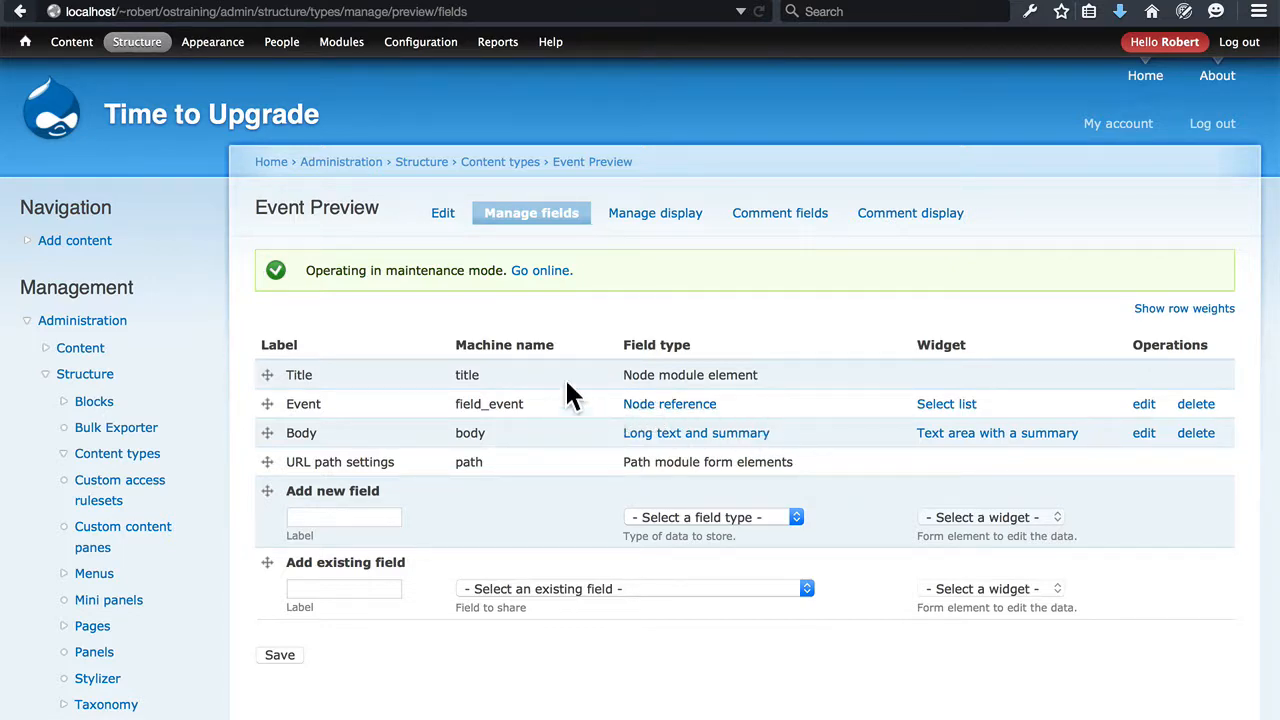
left_click(655, 220)
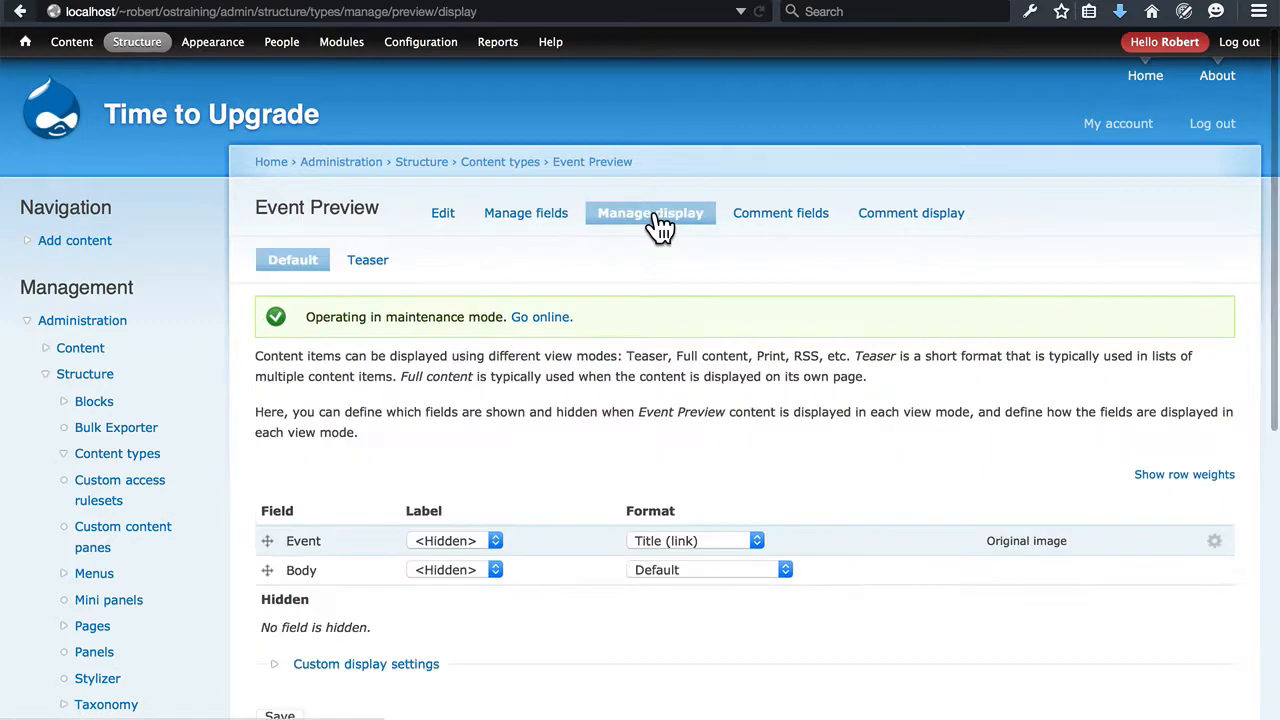
scroll(531, 370, "down", 3)
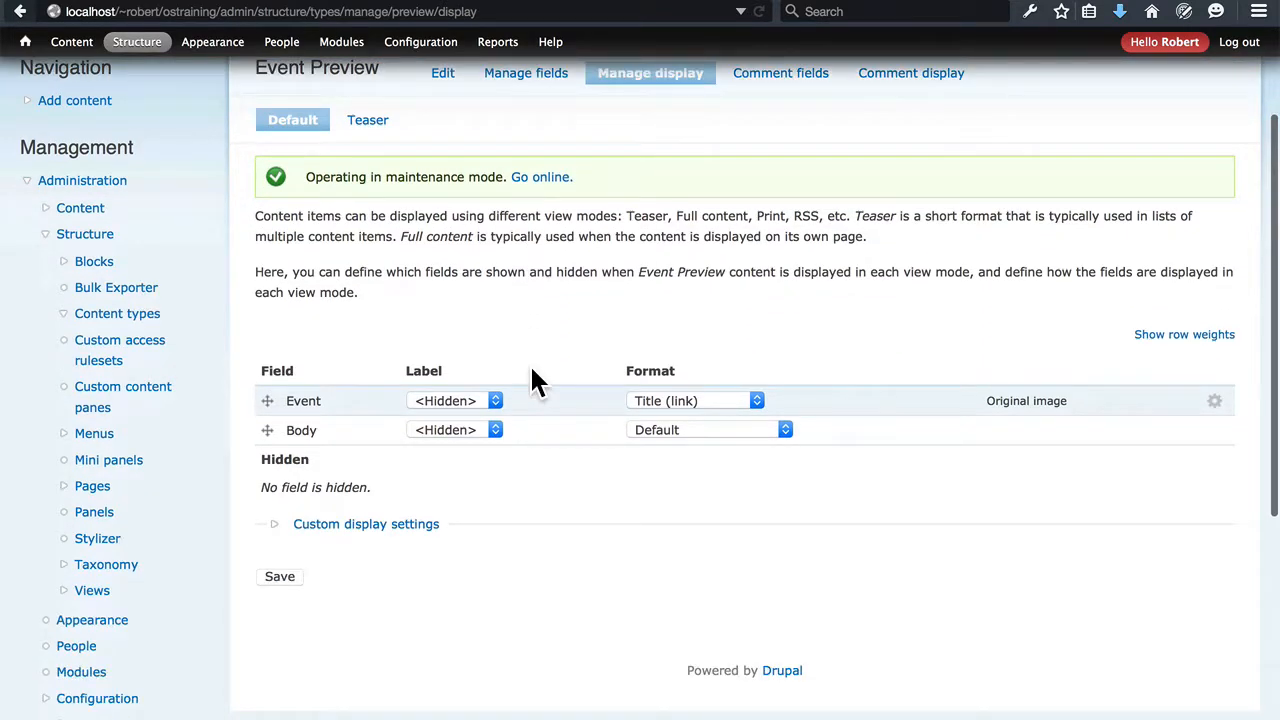
scroll(531, 367, "up", 1)
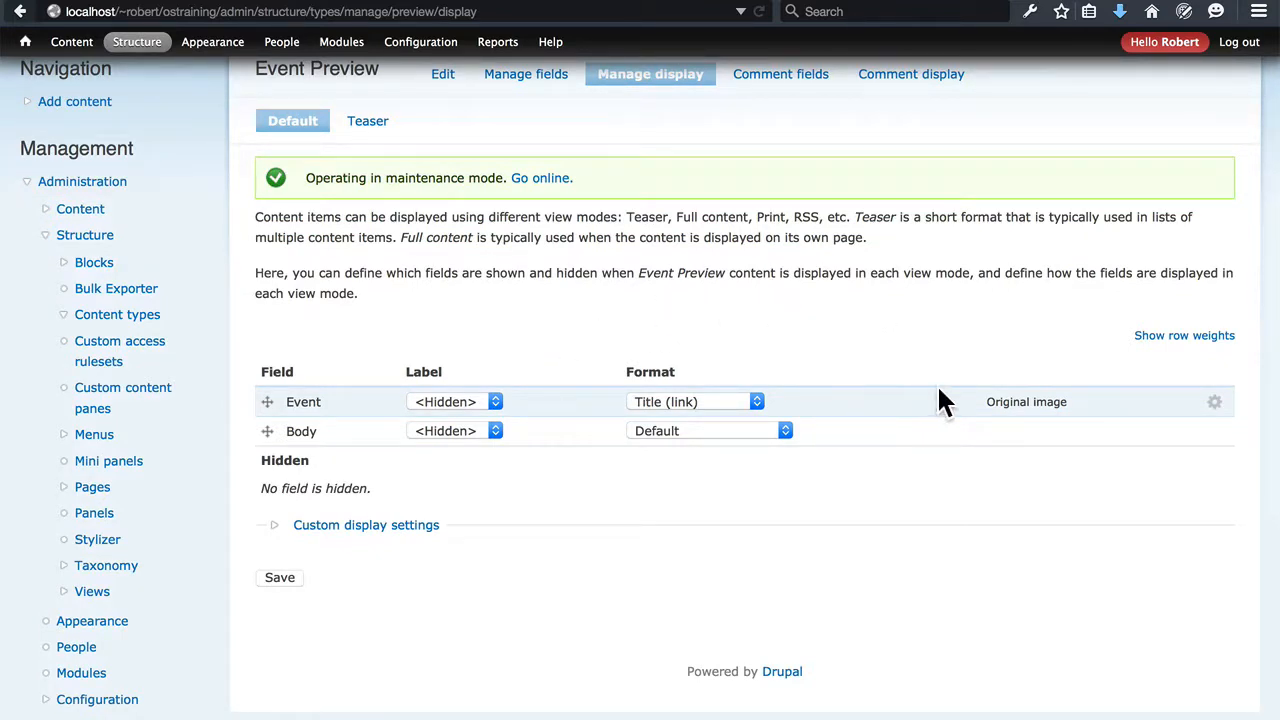
Set the Event field's format to Hidden in the Event Preview default display and save the settings
left_click(1213, 402)
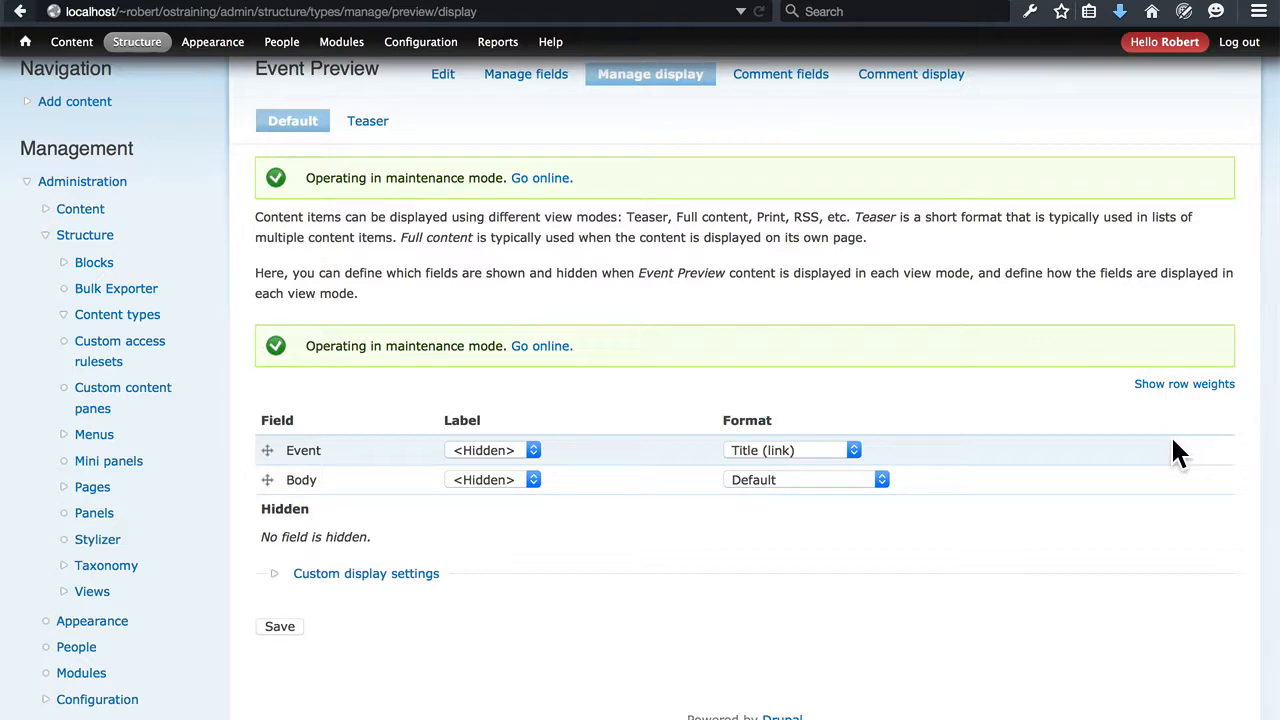
left_click(847, 455)
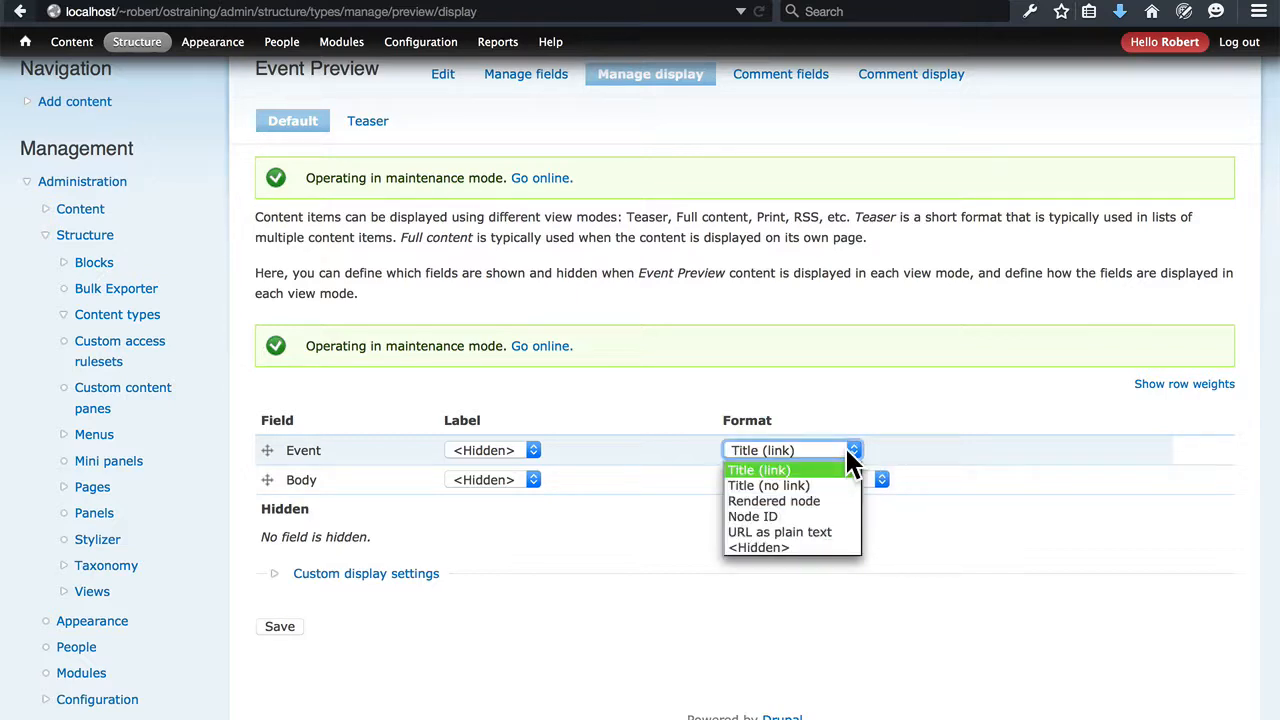
left_click(797, 549)
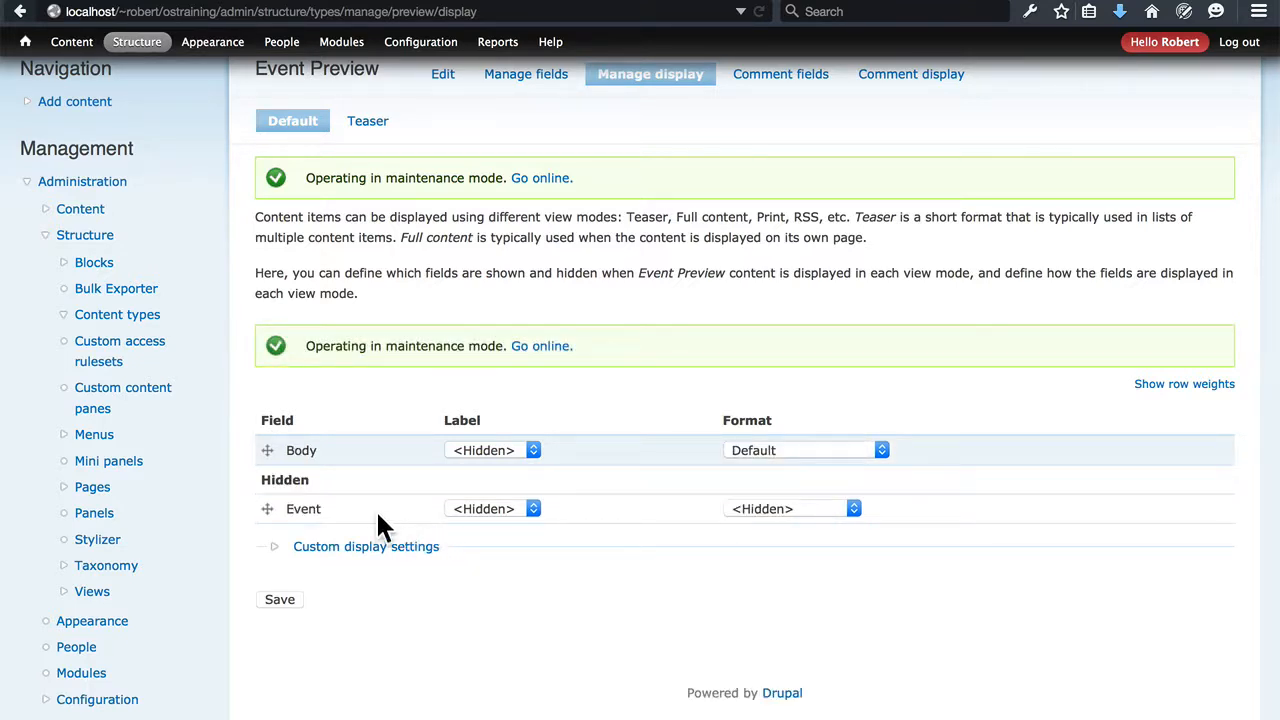
left_click(279, 601)
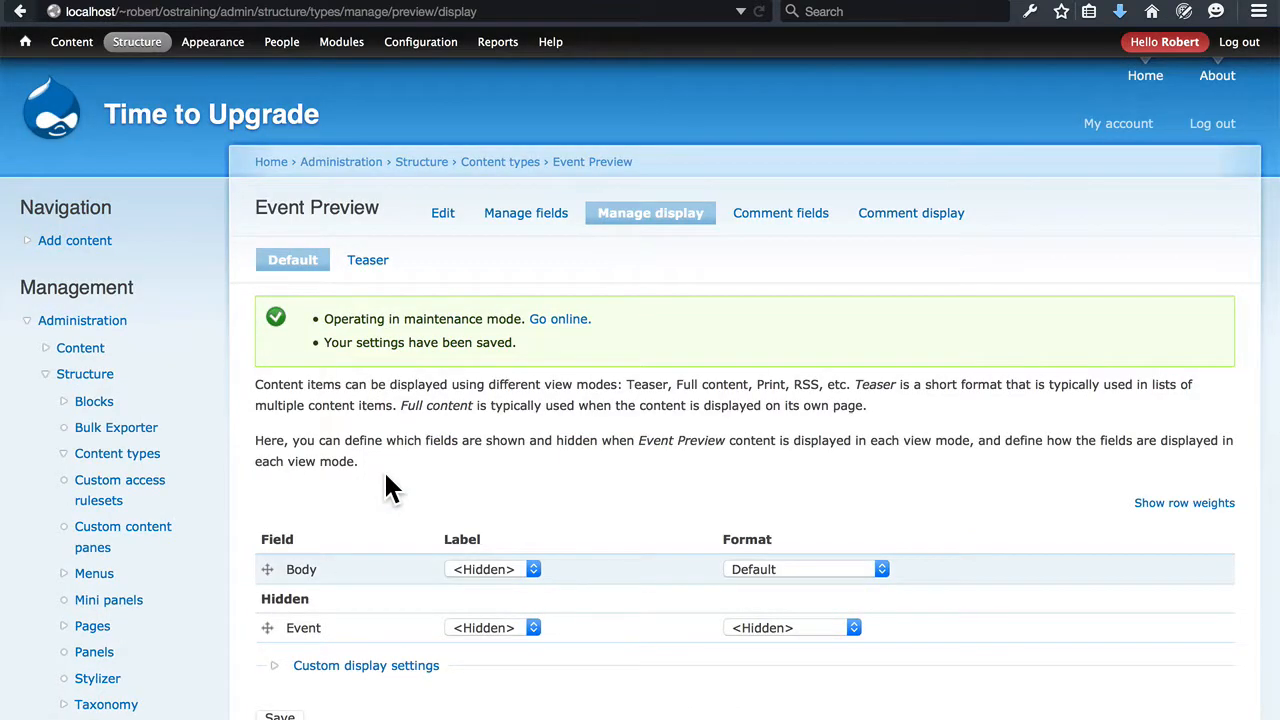
Move the hidden Event field back above Body in the Event Preview default display, with its format as Title (link)
scroll(385, 480, "down", 1)
left_click_drag(265, 578, 265, 522)
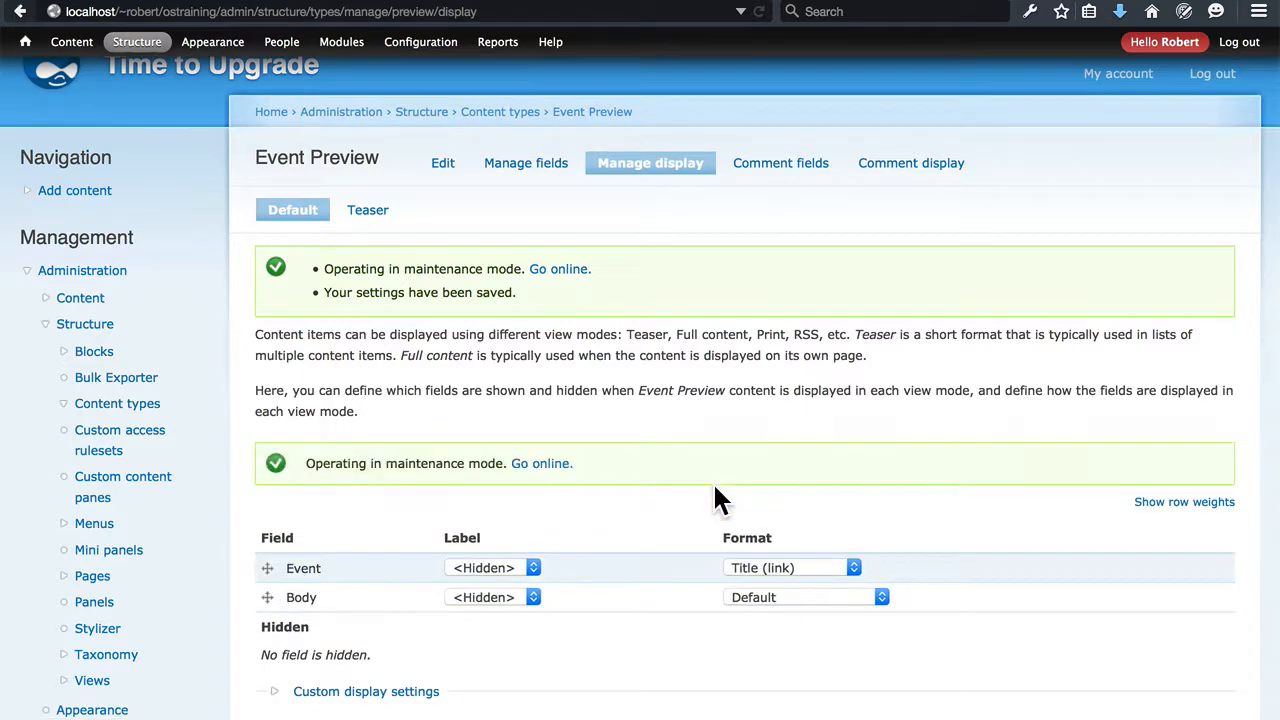
scroll(712, 481, "down", 2)
left_click(758, 455)
left_click(759, 459)
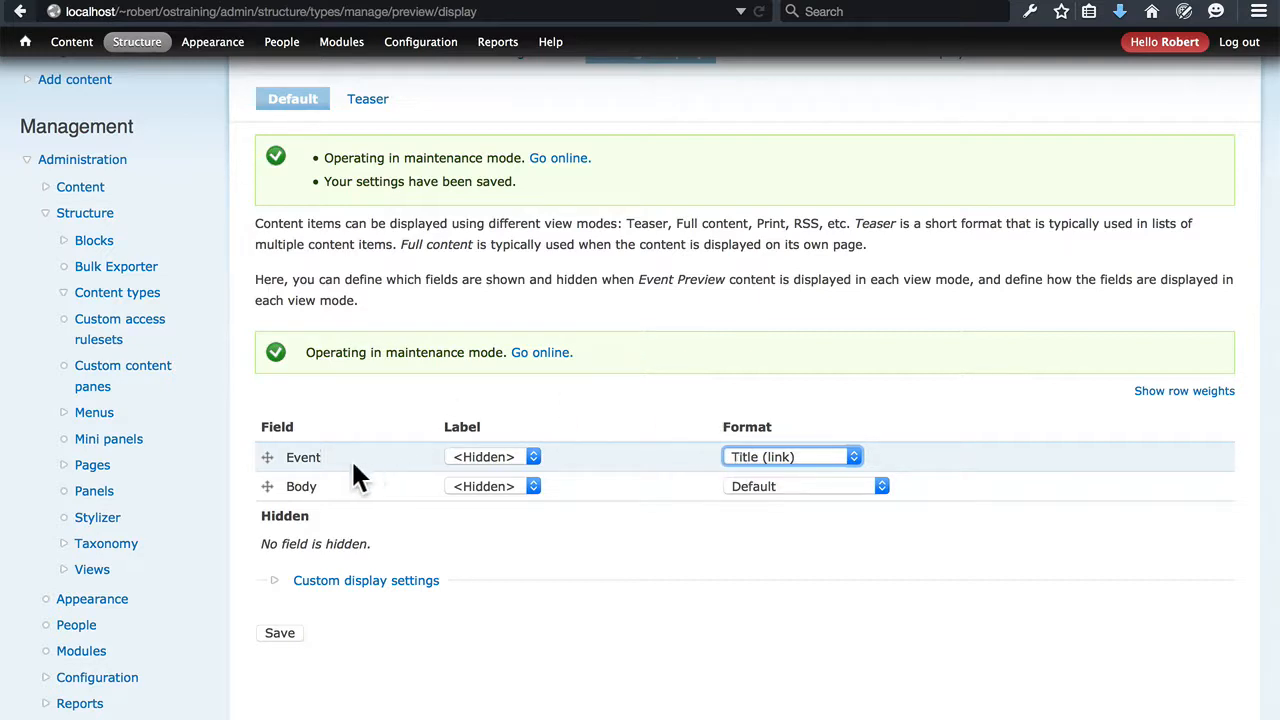
Set the Event field's label to Inline in the Event Preview default display and save the settings
left_click(488, 457)
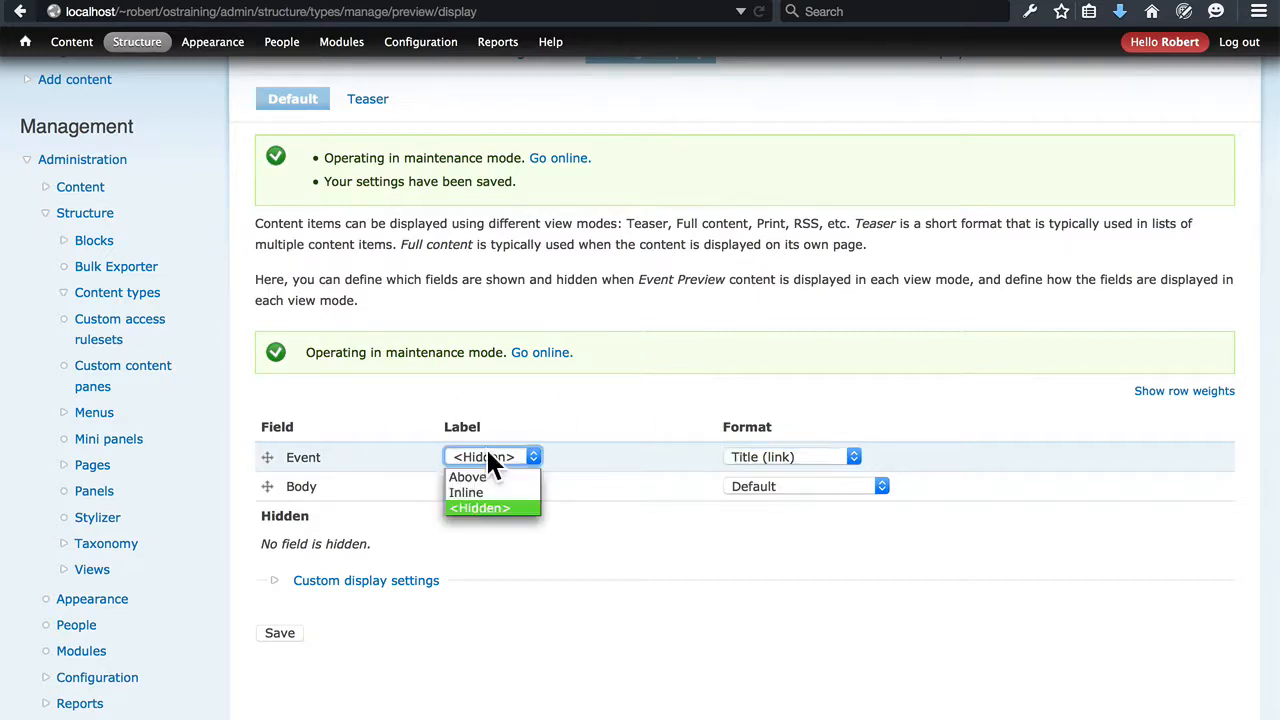
left_click(494, 486)
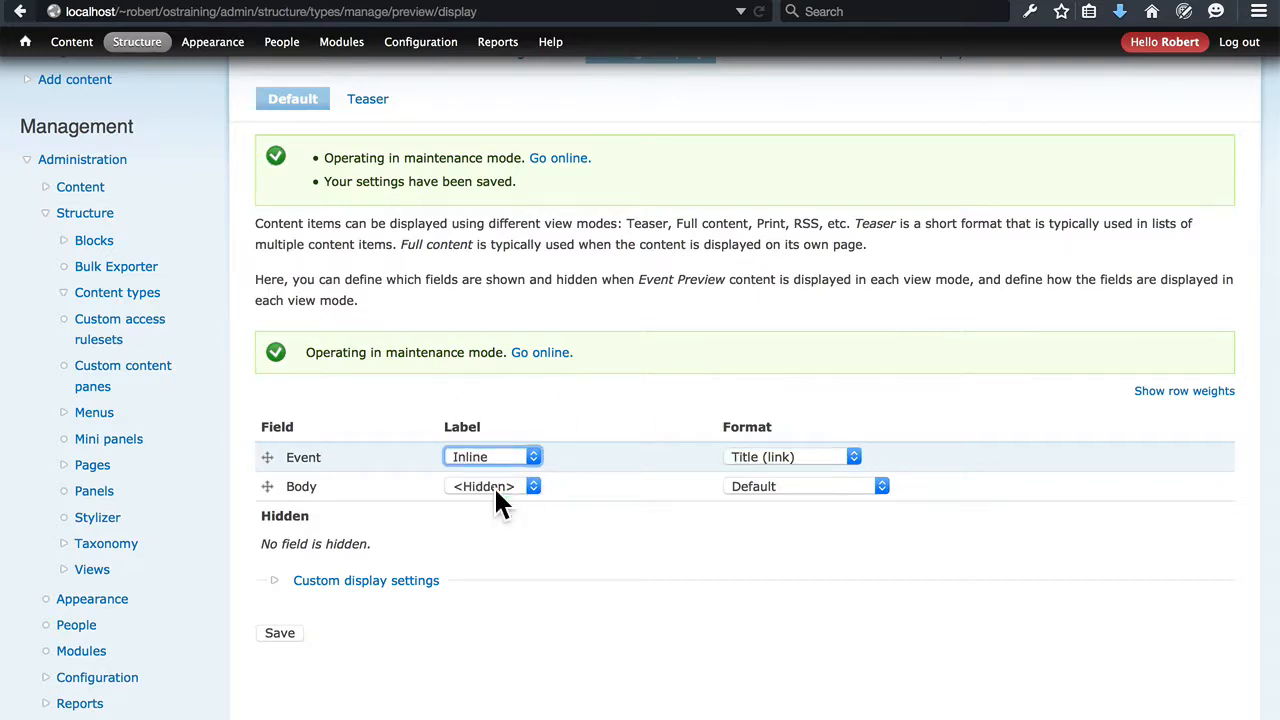
left_click(565, 451)
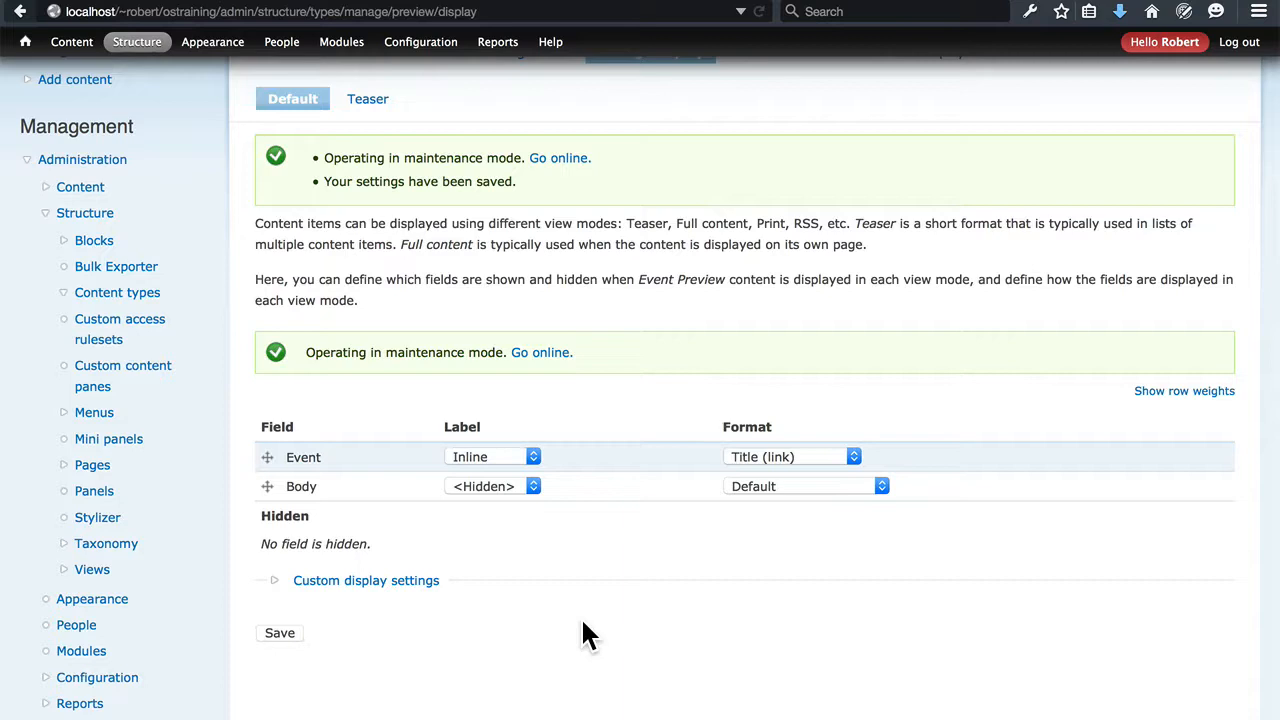
left_click(273, 628)
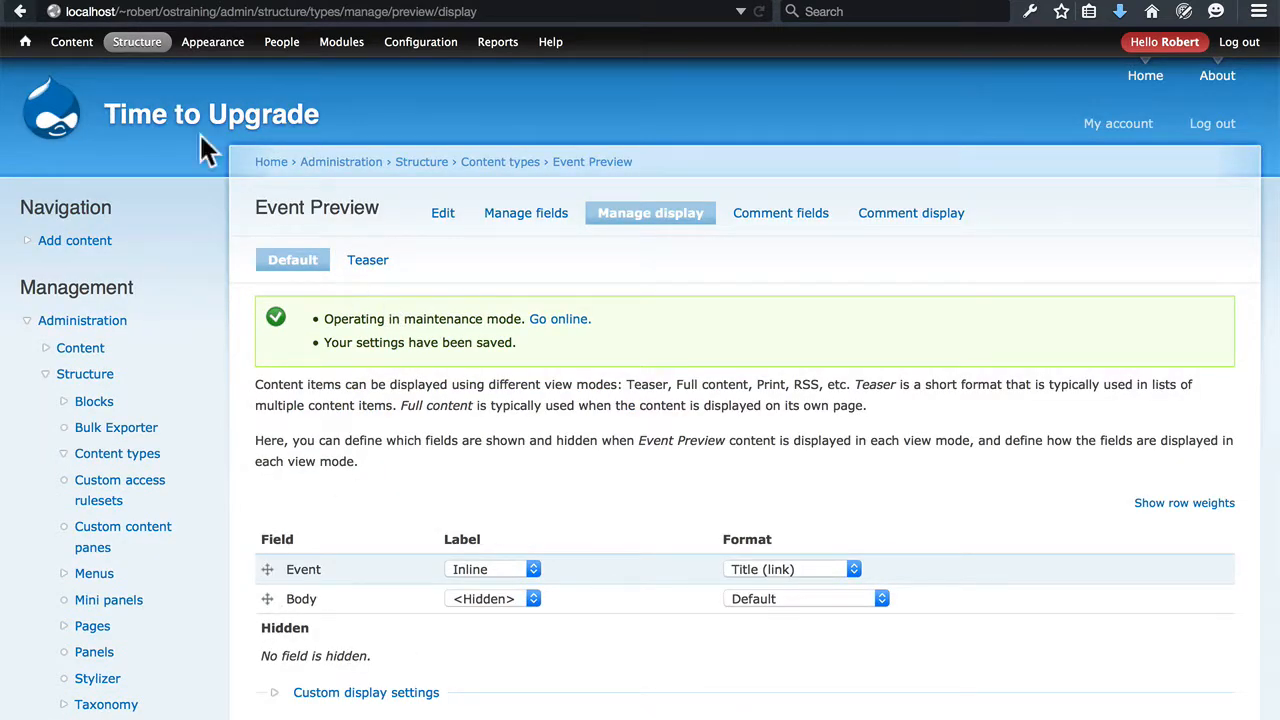
Reopen "DrupalCon is Coming to L.A. This Year" from the content list, check its Event reference and follow the link to the DrupalCon event
left_click(73, 47)
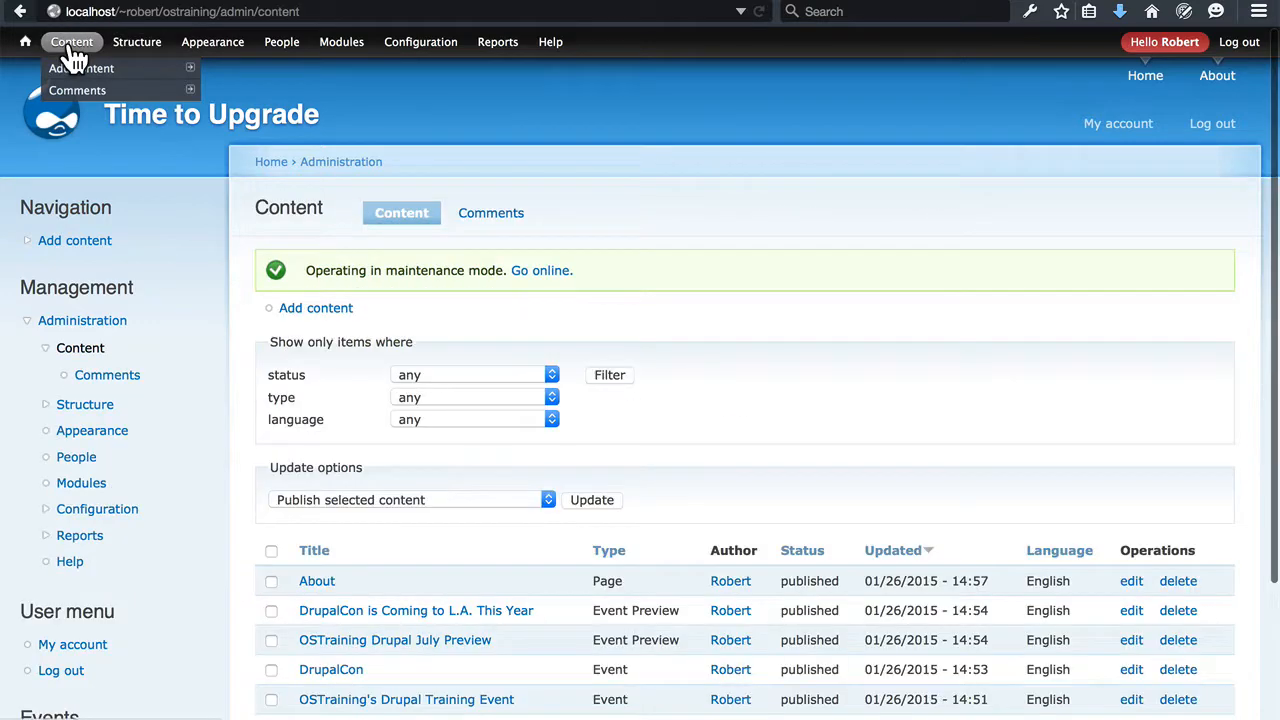
scroll(681, 260, "down", 2)
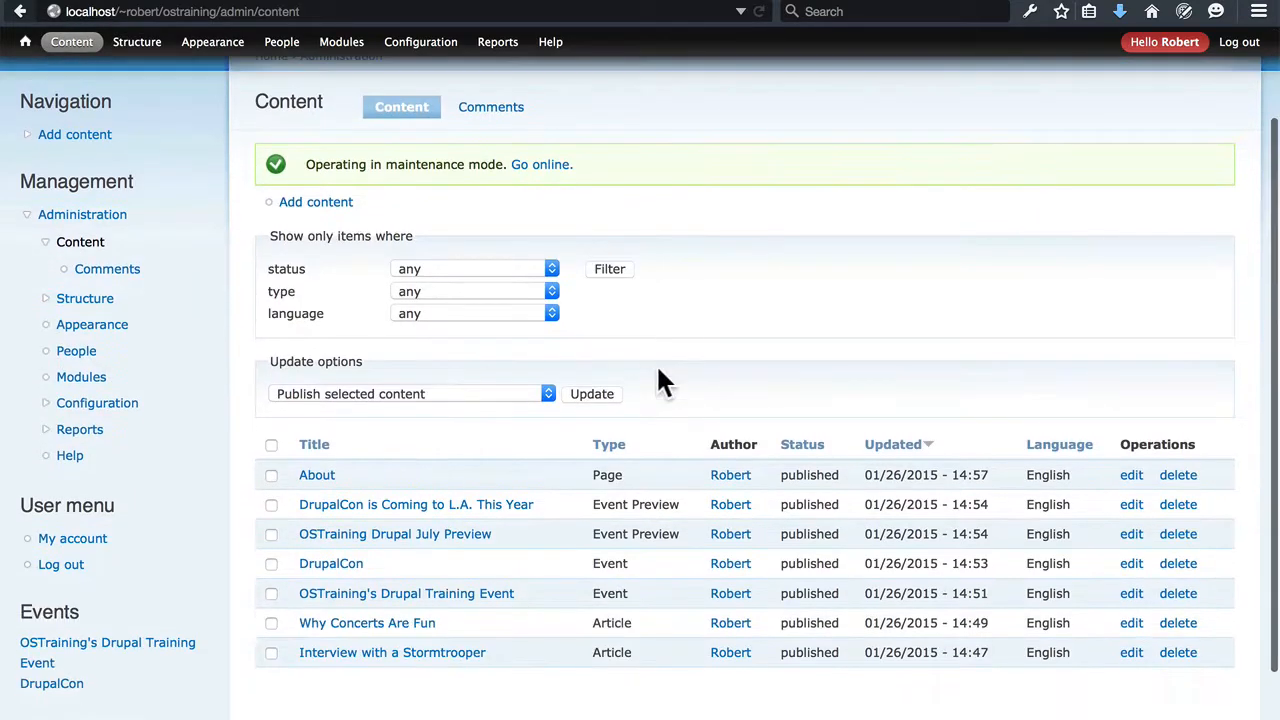
left_click(515, 505)
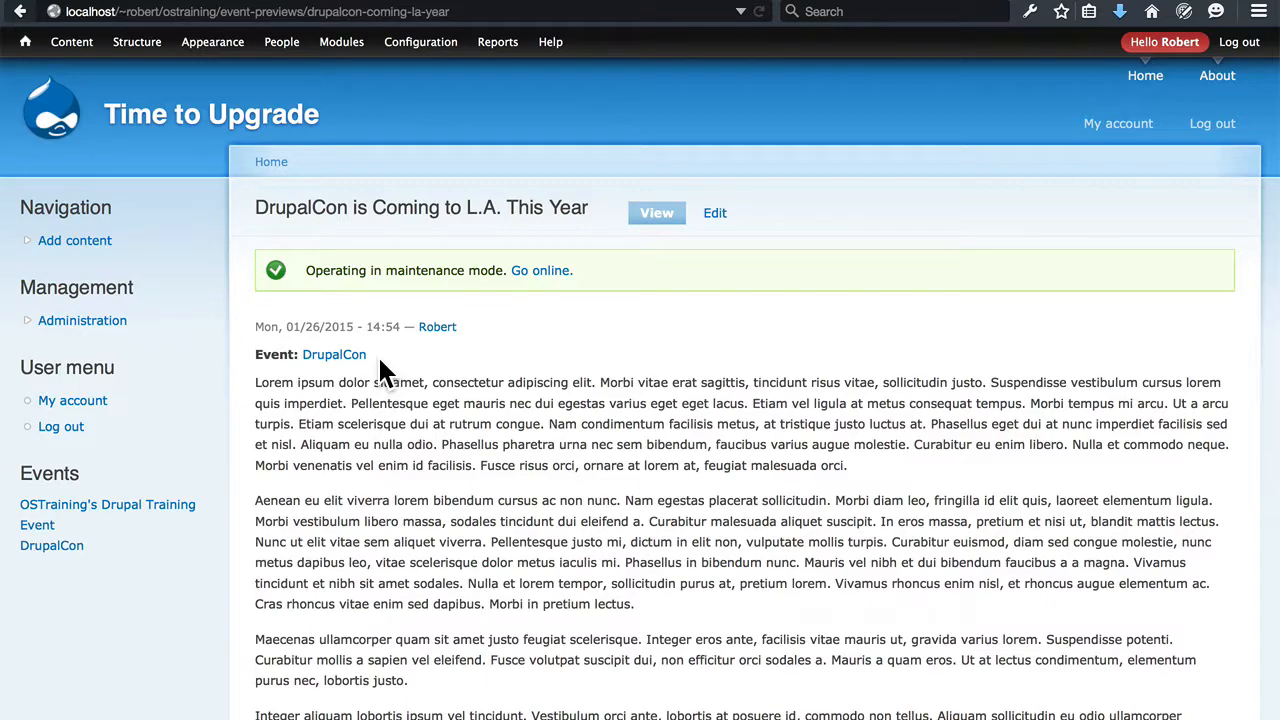
scroll(623, 420, "down", 5)
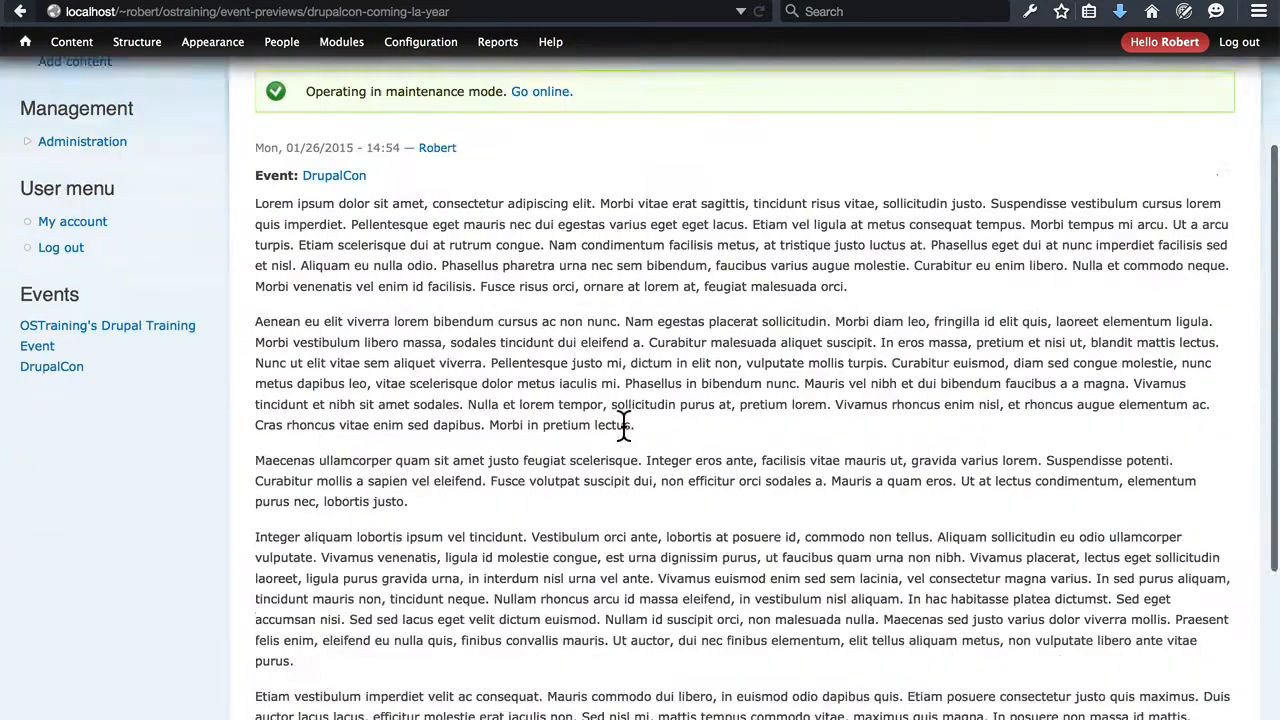
scroll(641, 261, "up", 5)
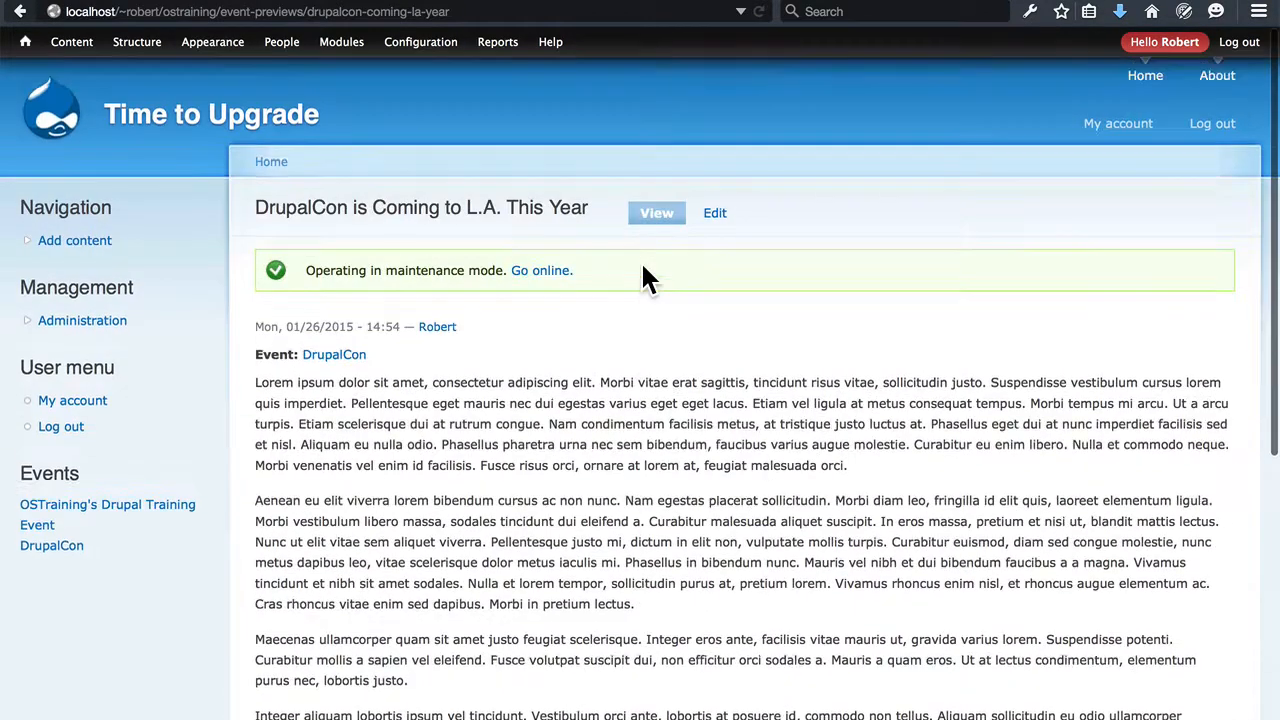
left_click(332, 356)
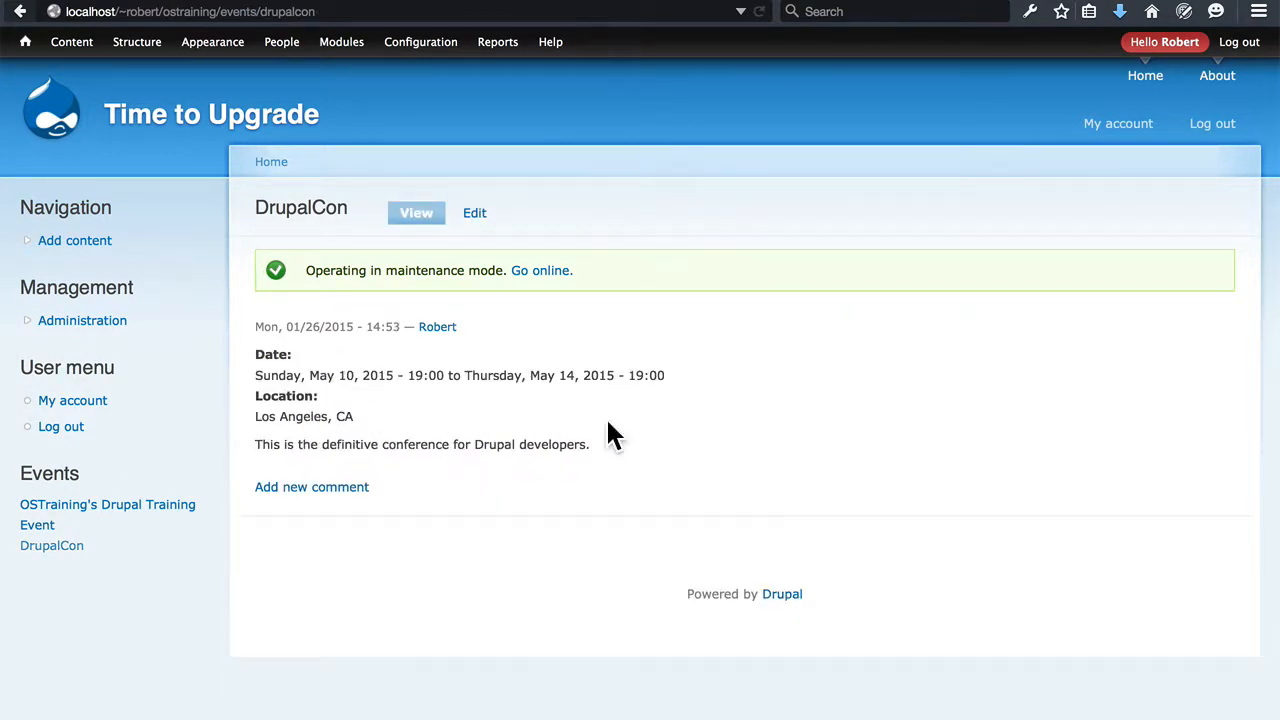